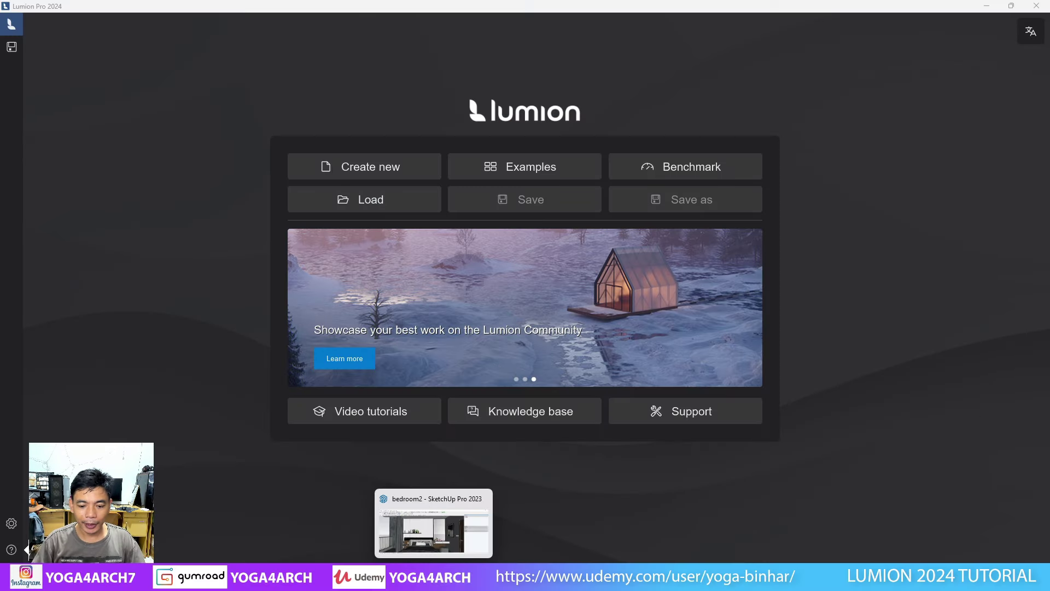
Step: Switch from the Lumion start screen to the bedroom2 model in SketchUp Pro 2023
click(435, 524)
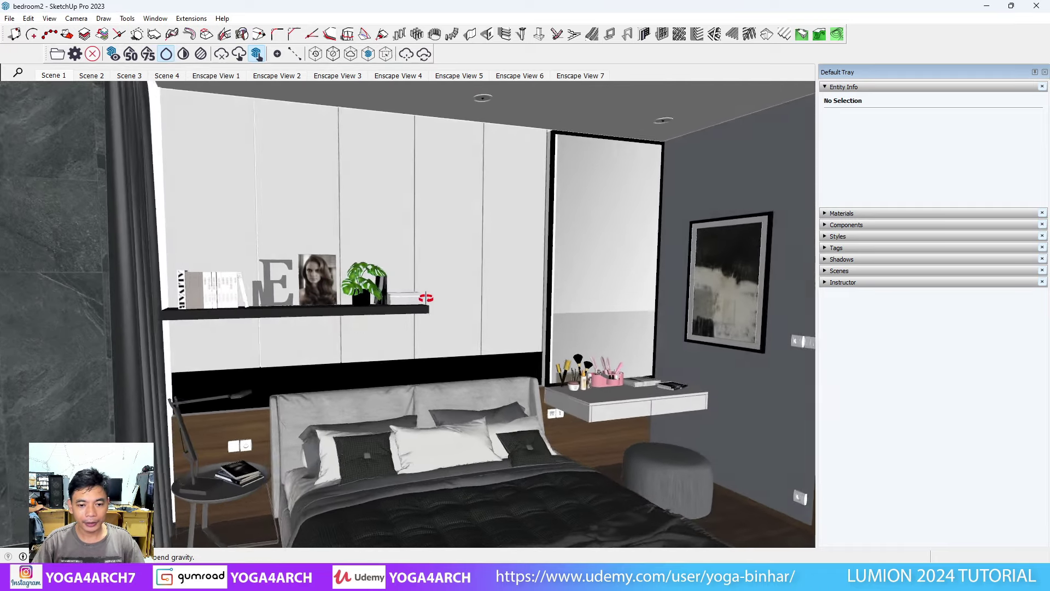
Step: Orbit toward the right wall and door, then walk the camera through the bedroom2 interior
middle_drag(307, 285, 280, 279)
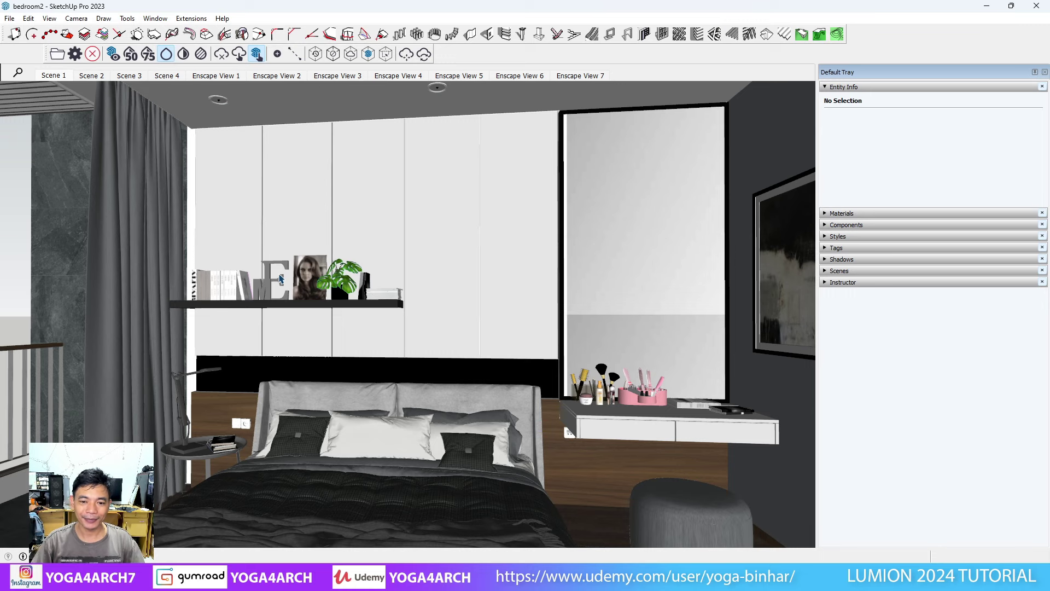
middle_drag(445, 340, 553, 356)
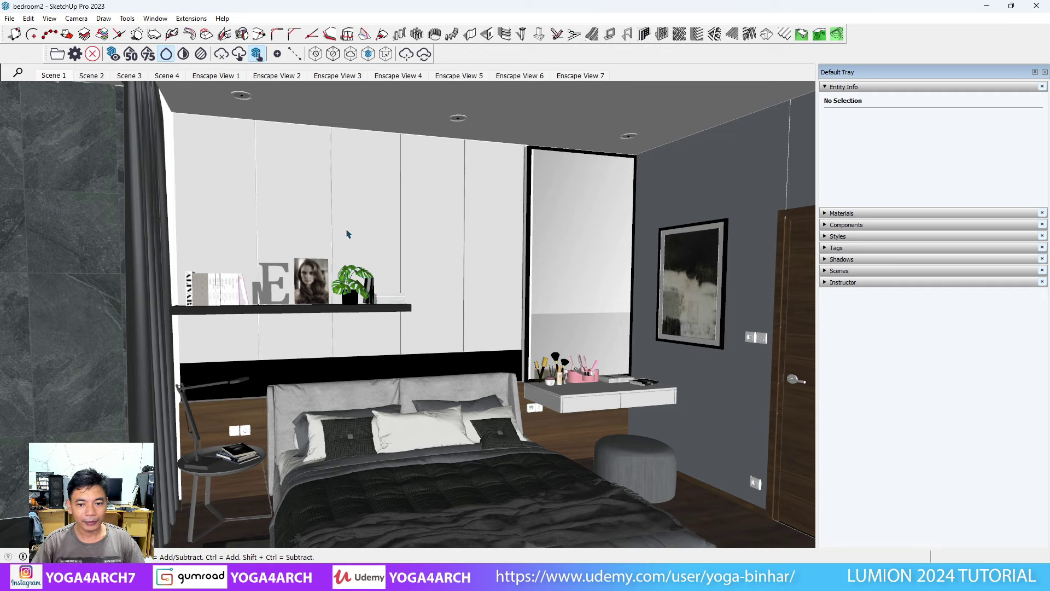
key(w)
mouse_move(492, 286)
mouse_down()
mouse_move(506, 327)
mouse_move(742, 366)
mouse_up()
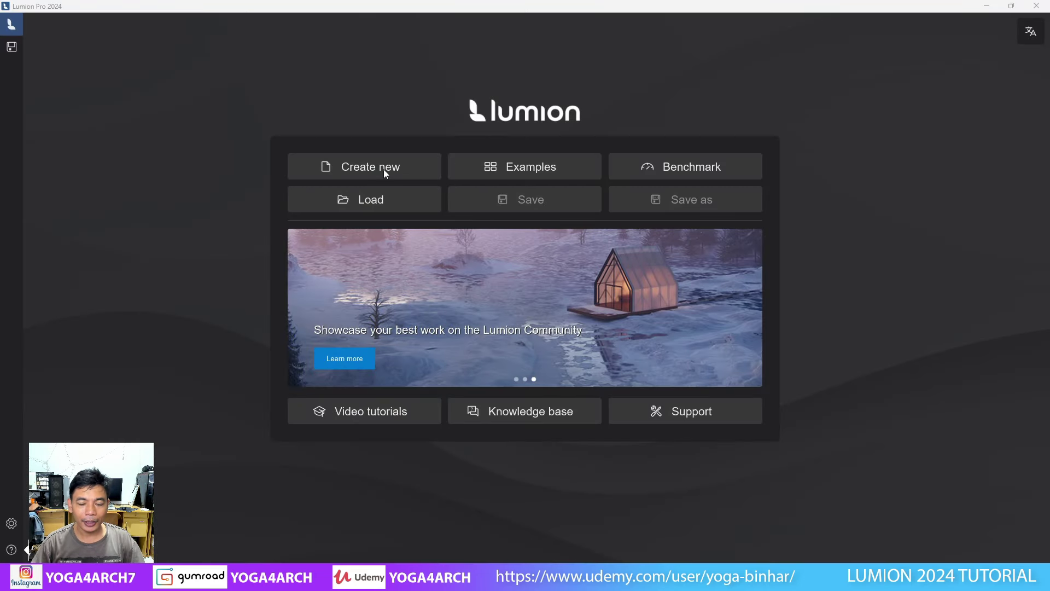
Step: Start a new Plain environment project and begin importing a new model
click(370, 168)
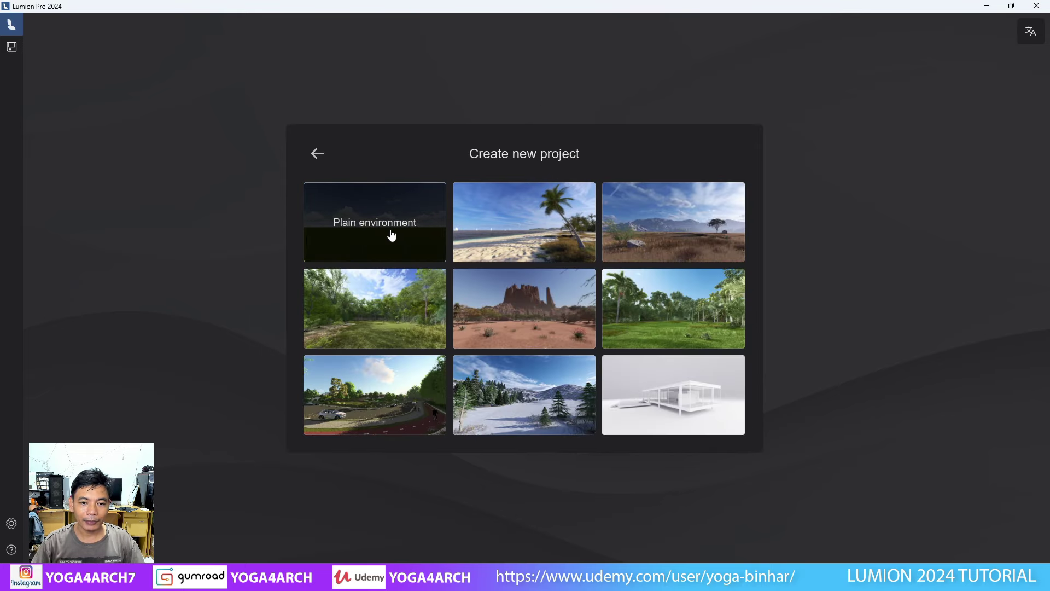
click(730, 244)
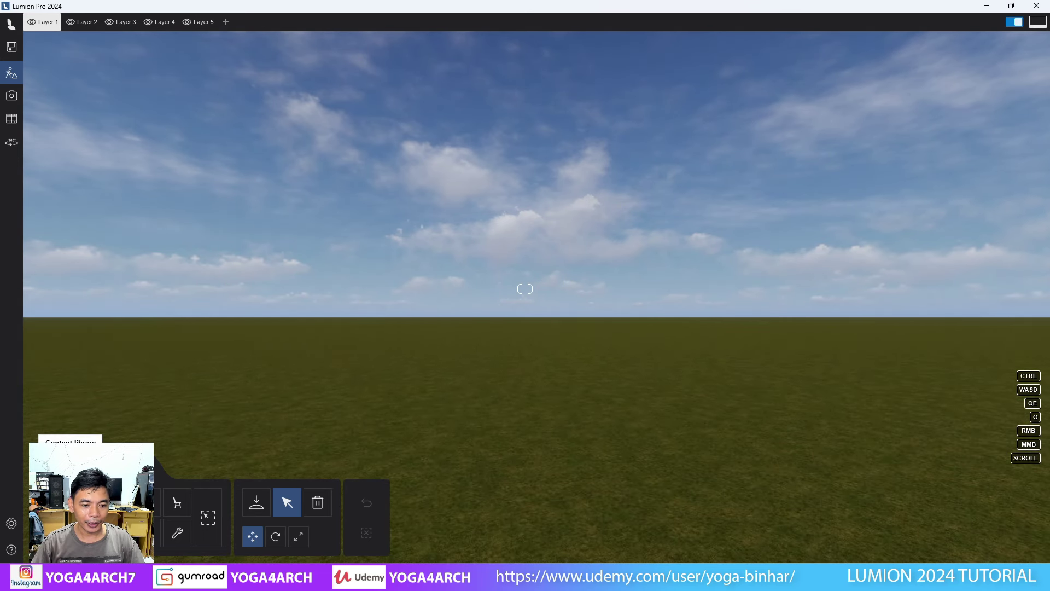
click(256, 502)
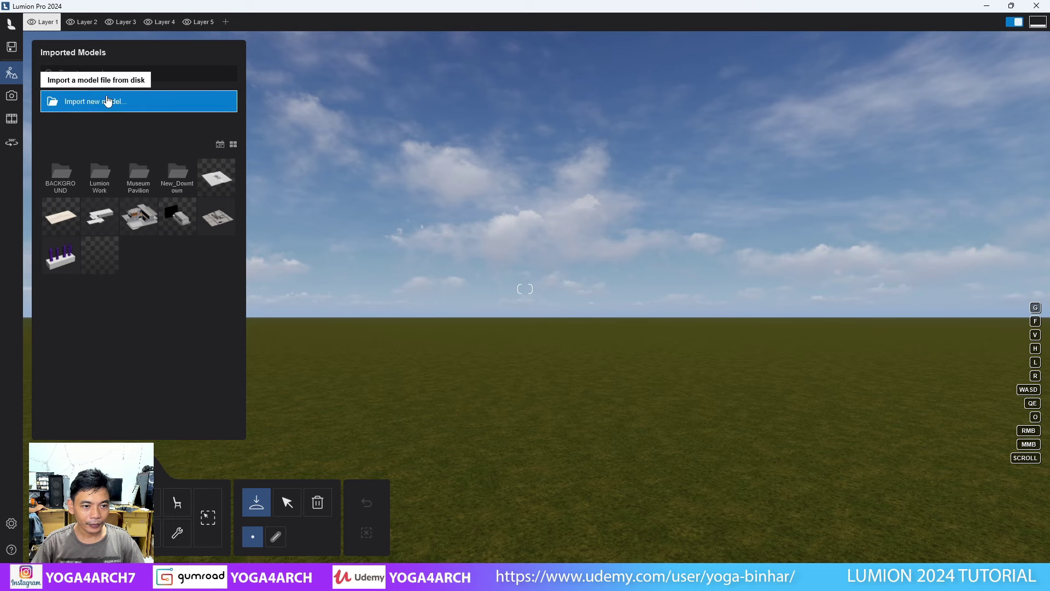
click(131, 103)
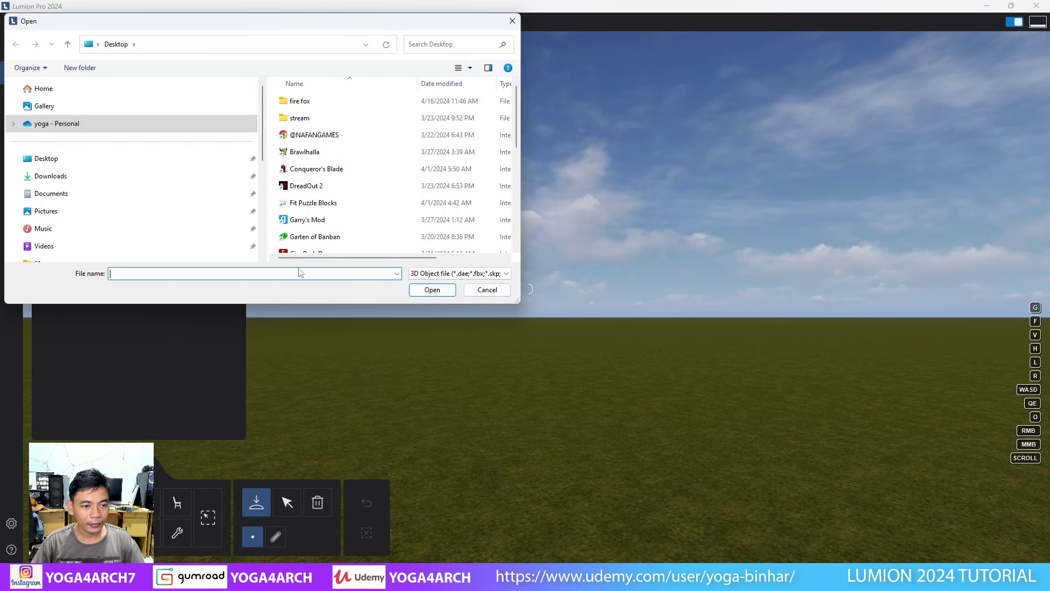
Step: Browse through the apartemen bedroom folders and open bedroom2.skp for import
scroll(140, 196, down, 3)
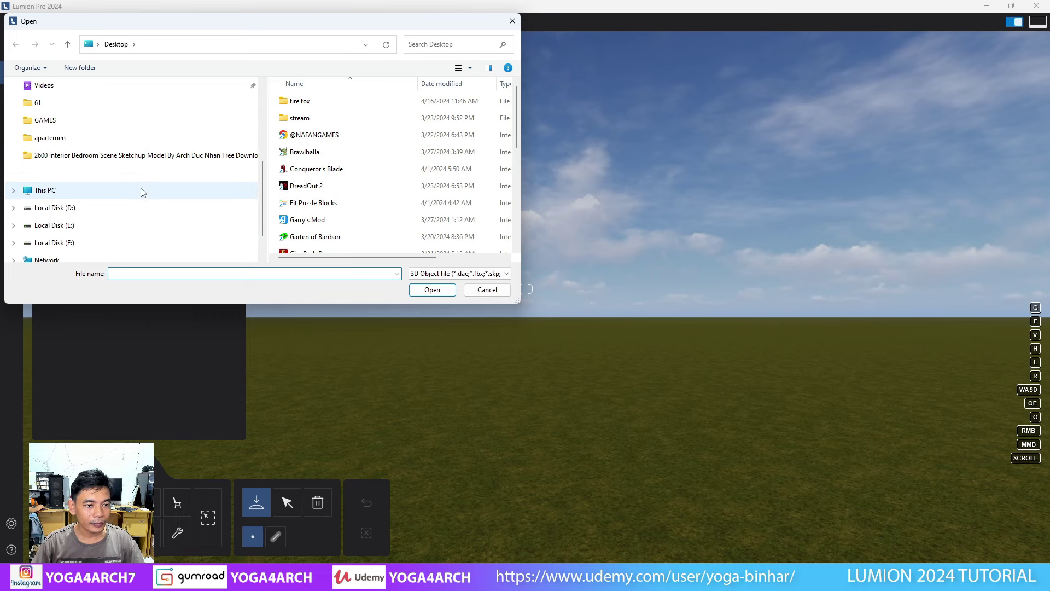
scroll(140, 191, up, 1)
click(100, 190)
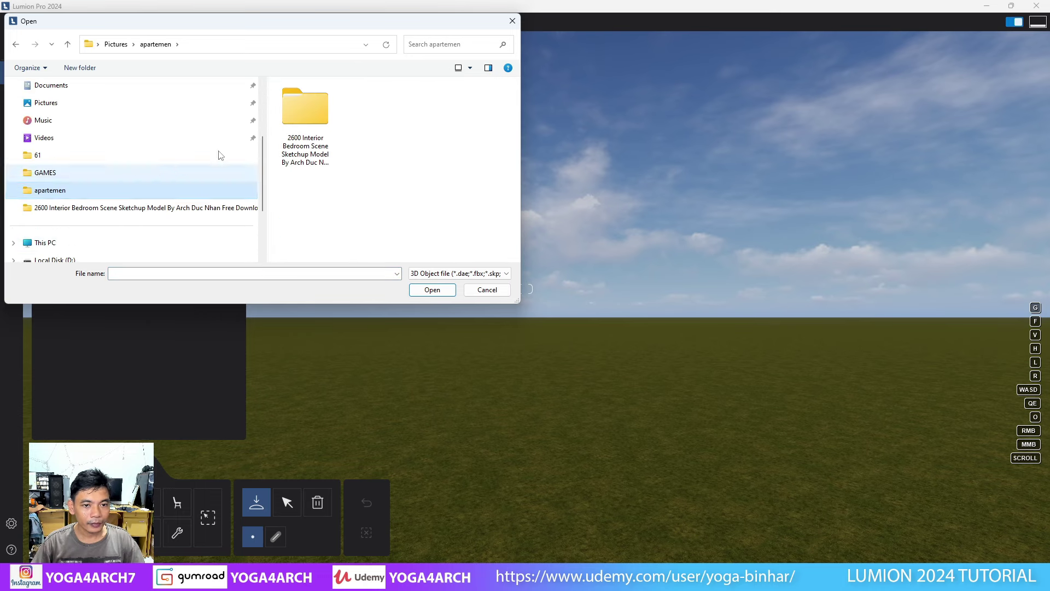
double_click(322, 109)
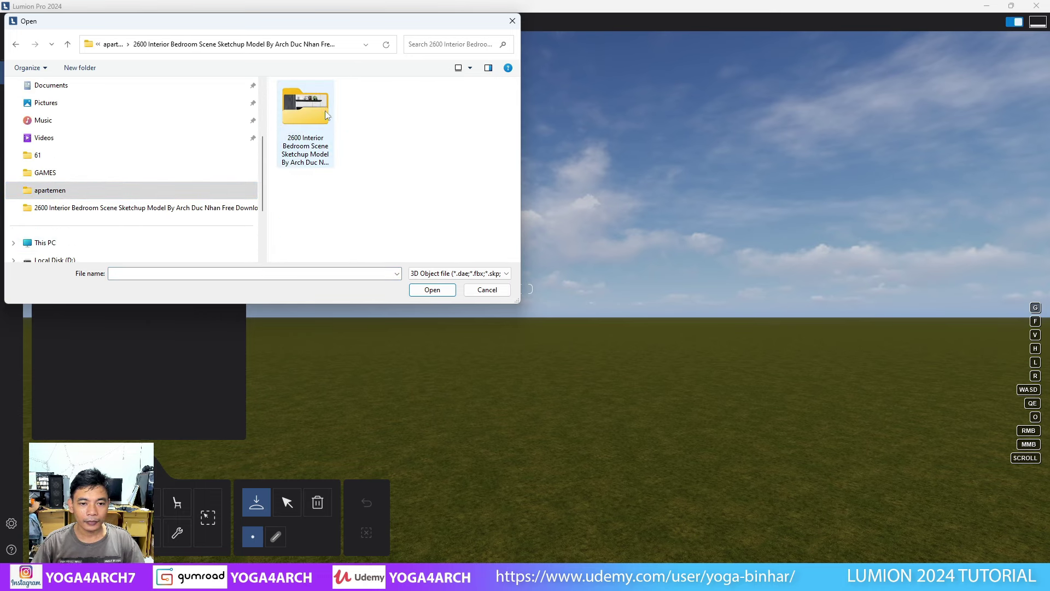
double_click(327, 118)
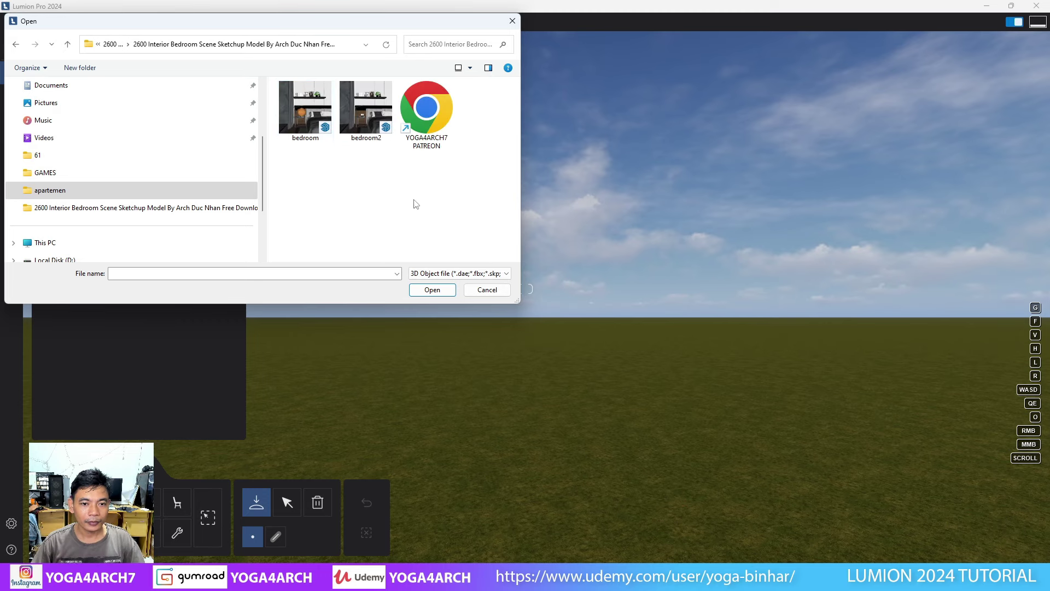
click(358, 121)
click(445, 293)
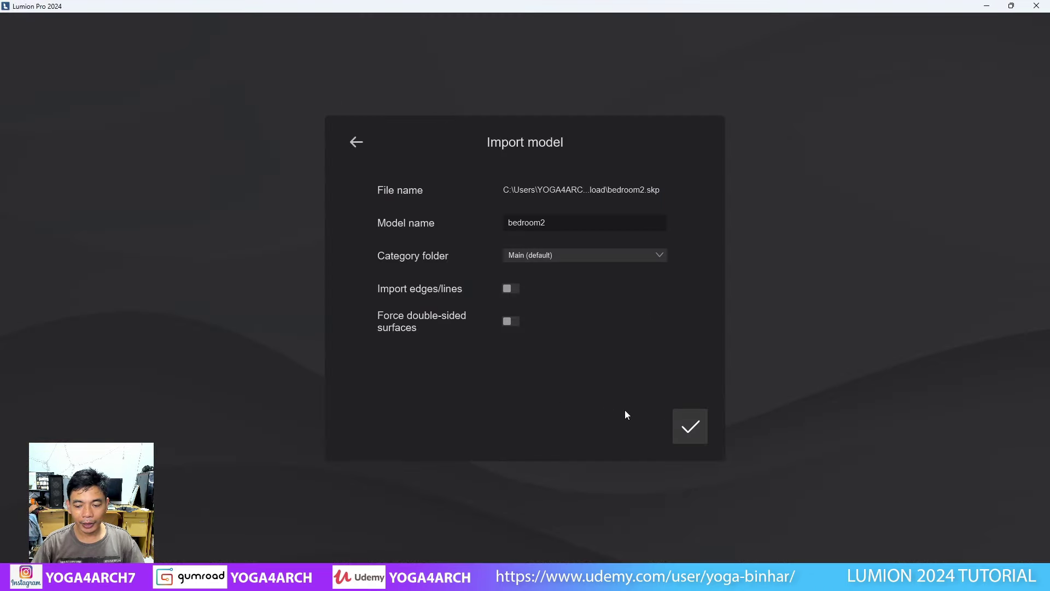
Step: Import bedroom2 with default settings and fly the camera through the curtains to face the bed
click(689, 428)
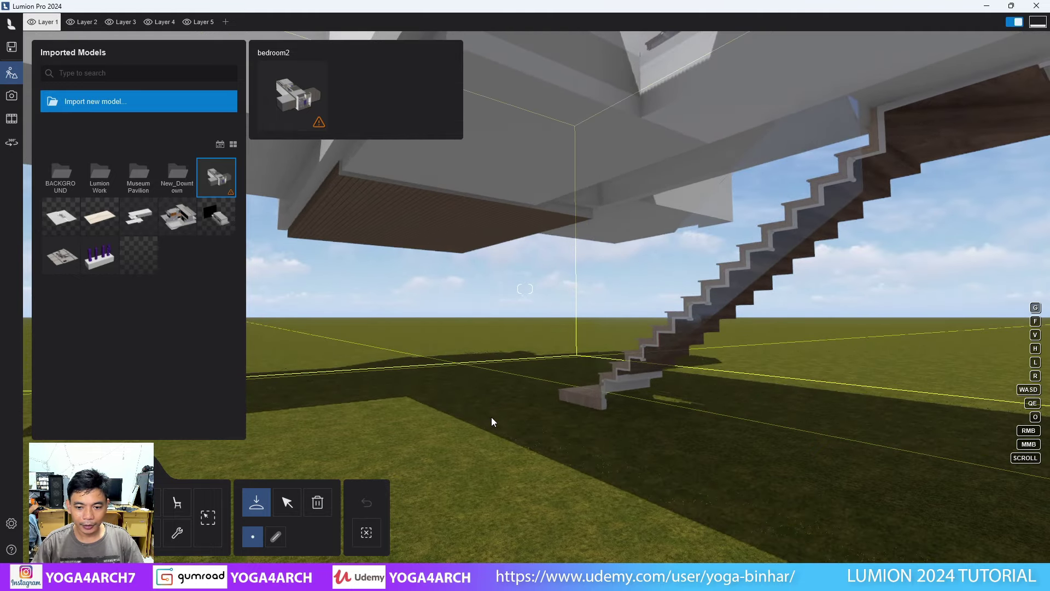
right_drag(493, 417, 494, 416)
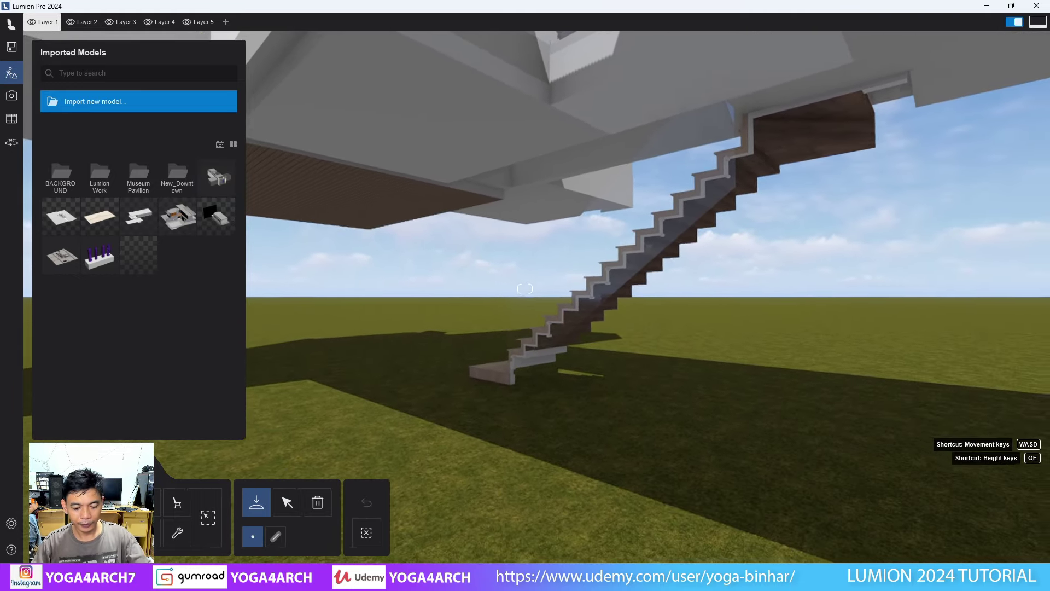
right_drag(524, 288, 524, 288)
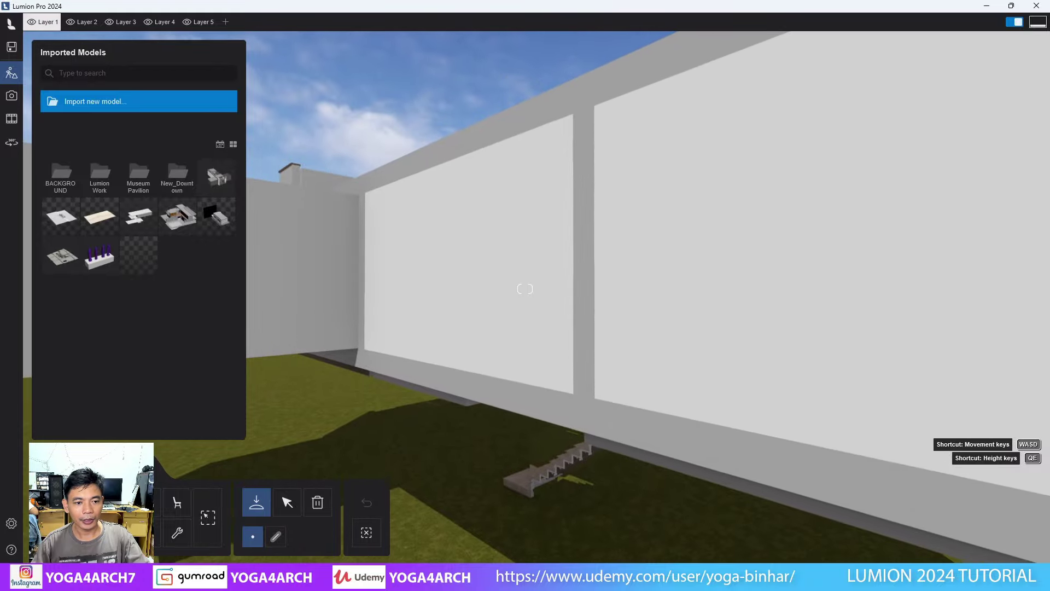
key(w)
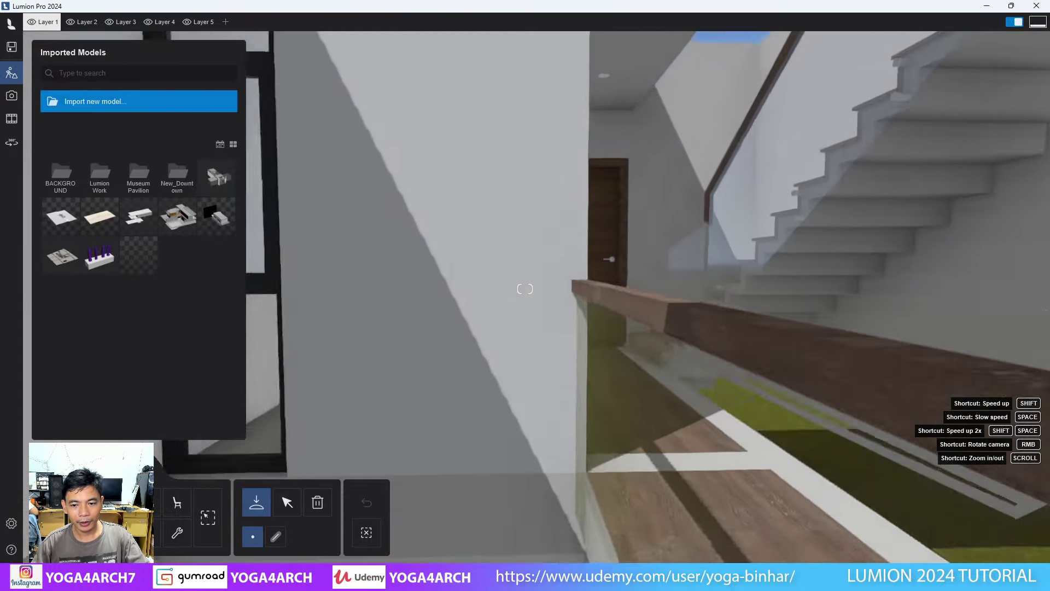
right_drag(525, 289, 1041, 253)
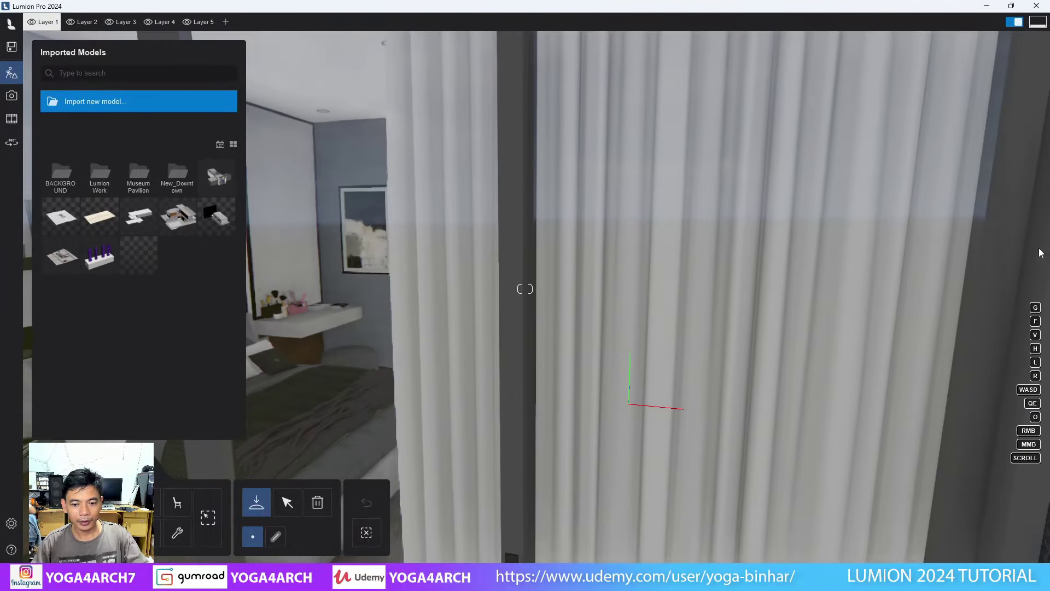
key(w)
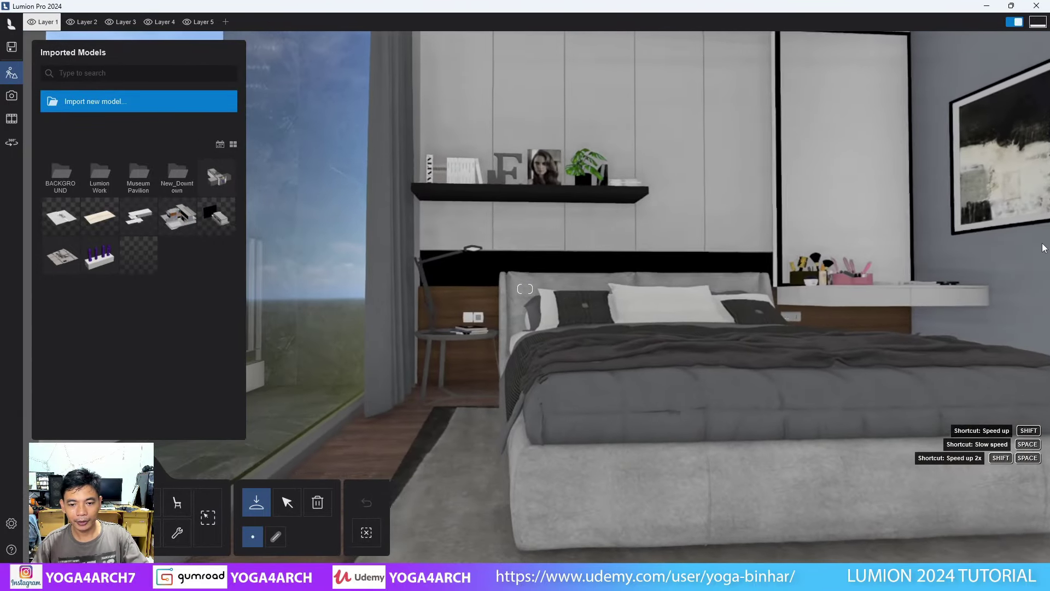
right_drag(1043, 247, 745, 256)
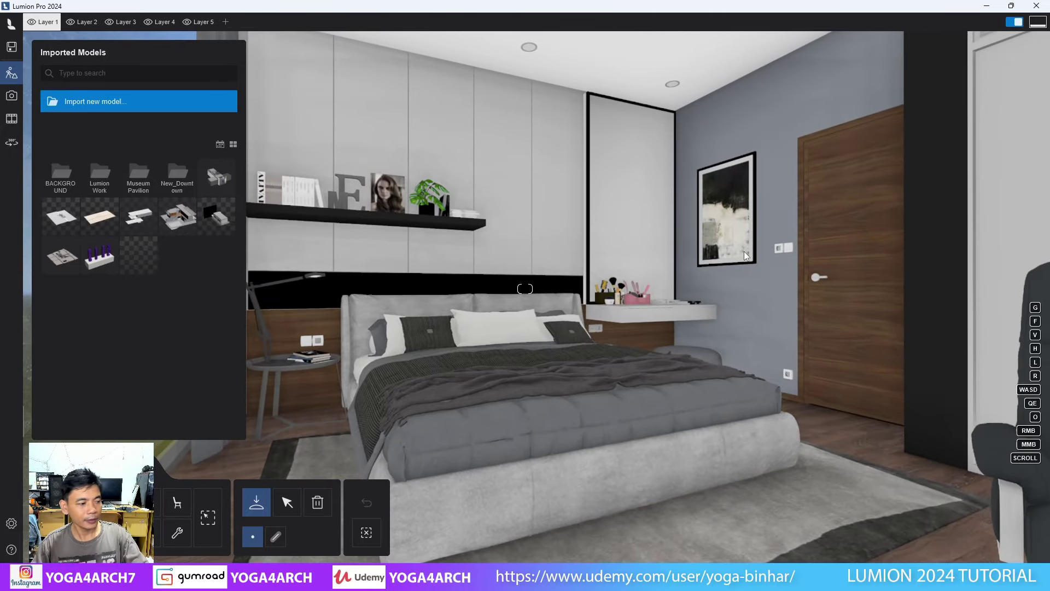
right_drag(475, 301, 473, 303)
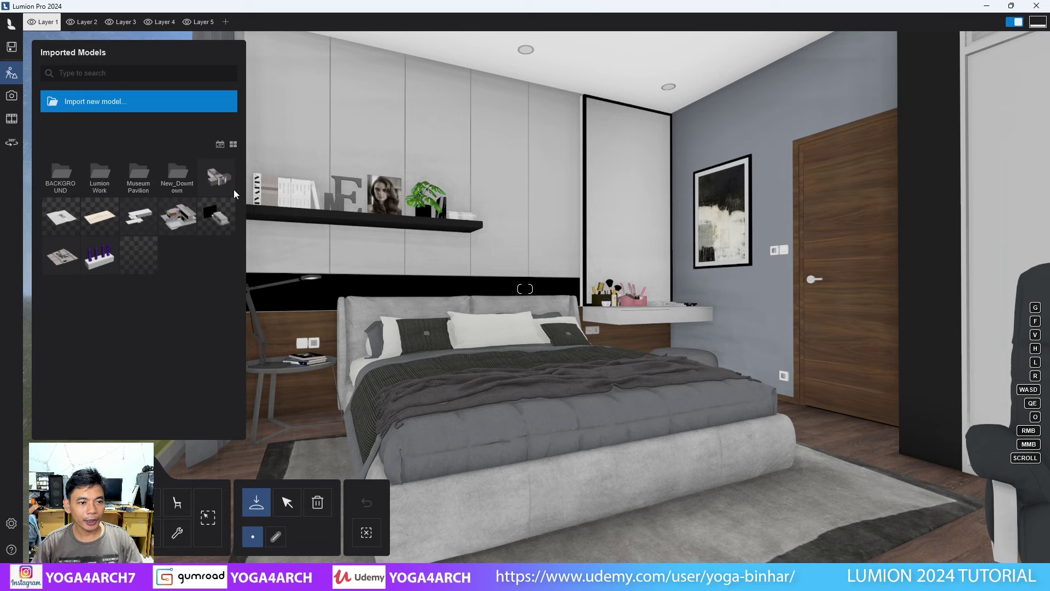
Step: Reframe the bedroom in Photo mode and save the view as photo 1
click(11, 97)
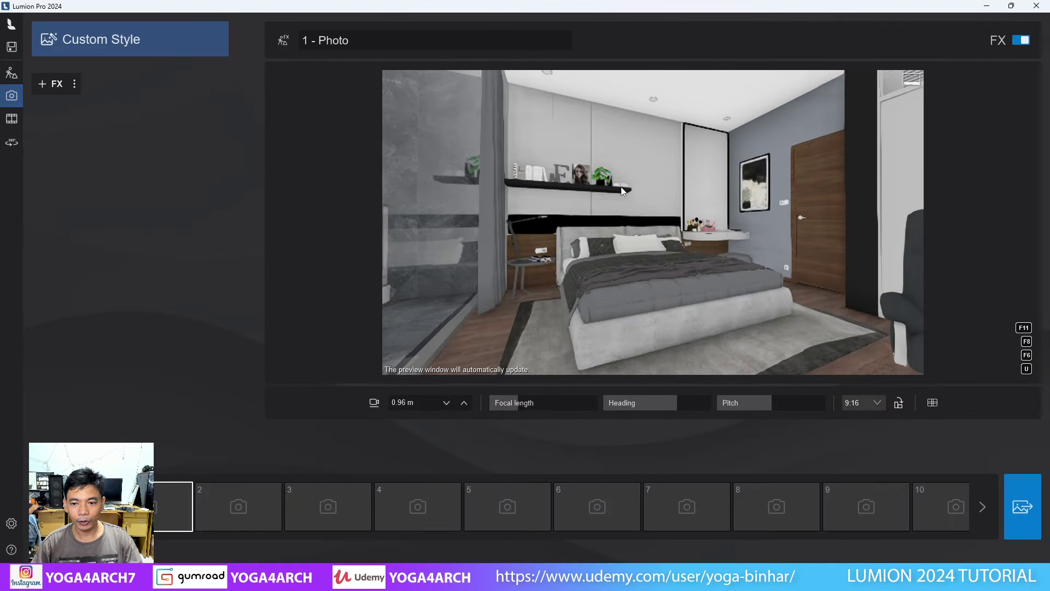
mouse_move(610, 191)
right_down()
mouse_move(653, 222)
mouse_move(591, 194)
right_up()
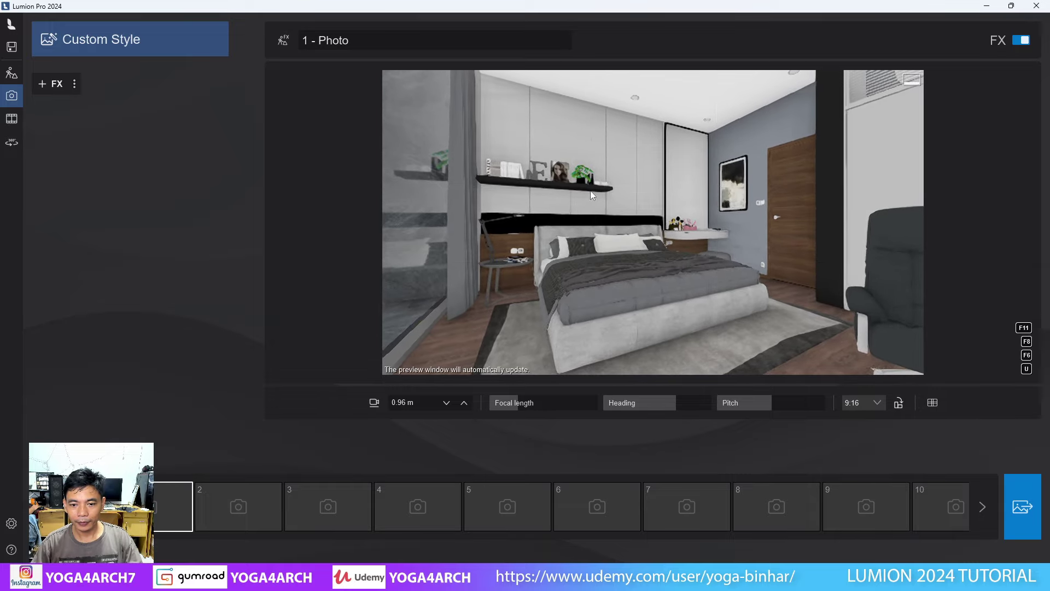
click(173, 506)
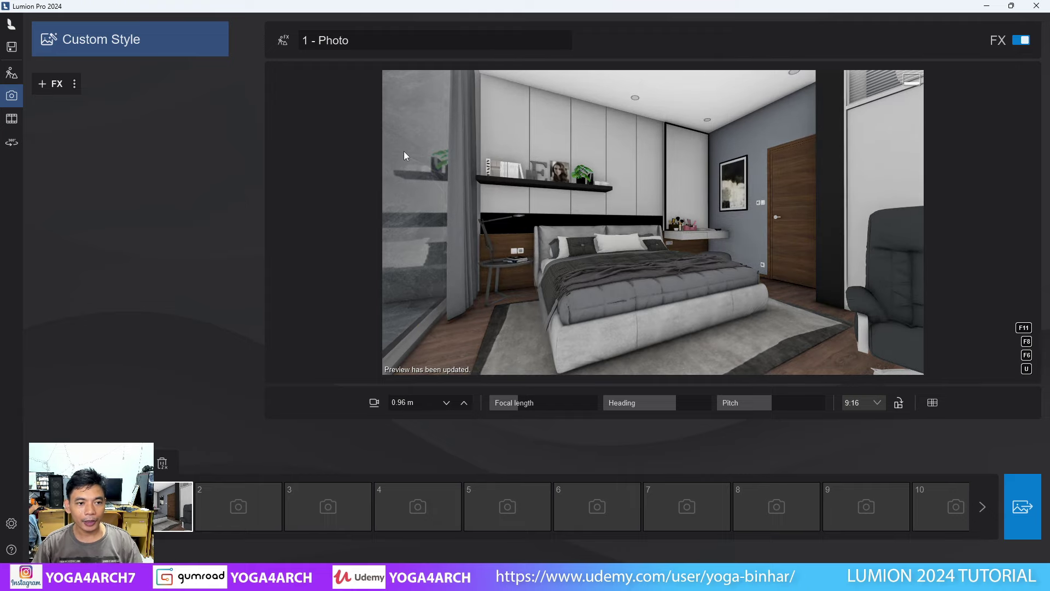
Step: Try the RT Overcast style, then apply RT Day to photo 1
click(109, 48)
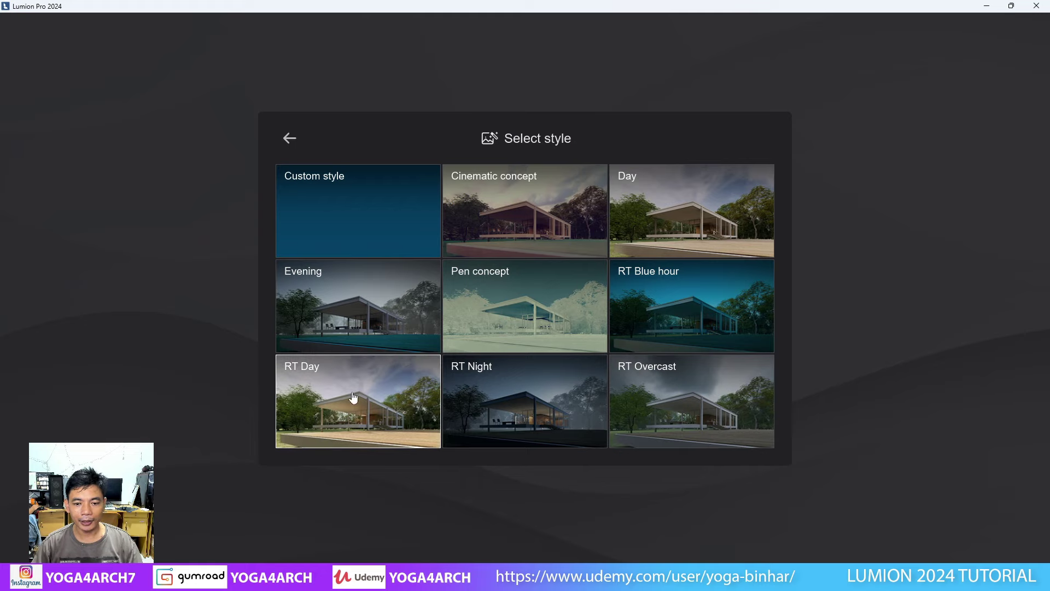
click(711, 408)
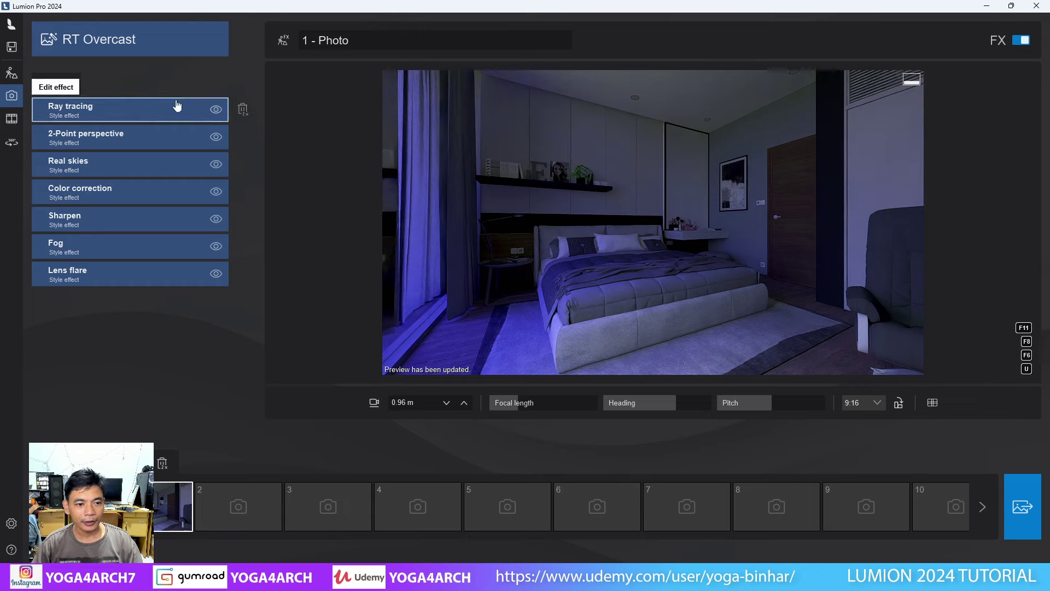
click(134, 49)
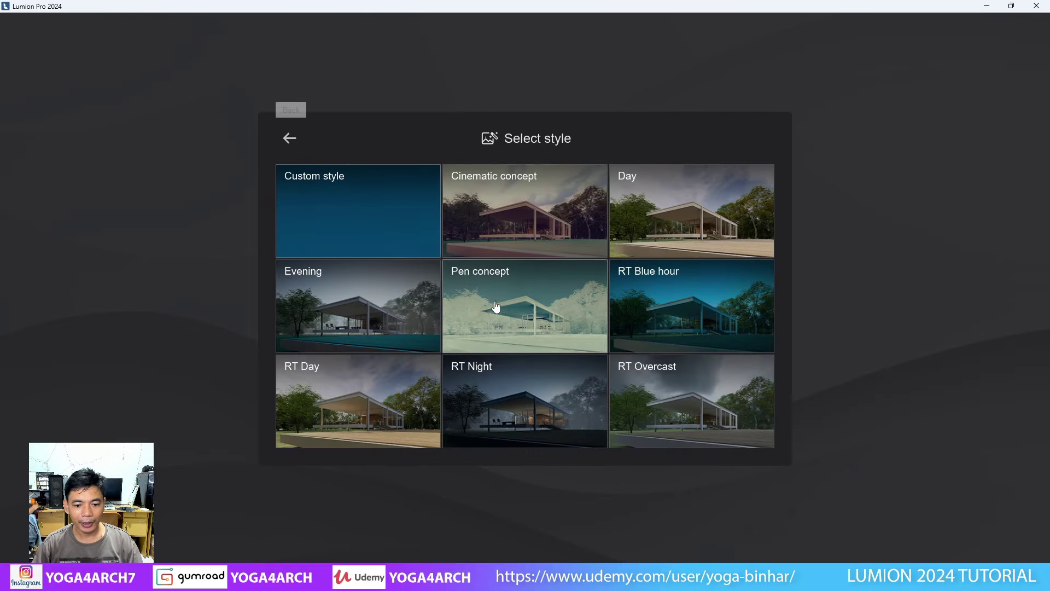
click(354, 392)
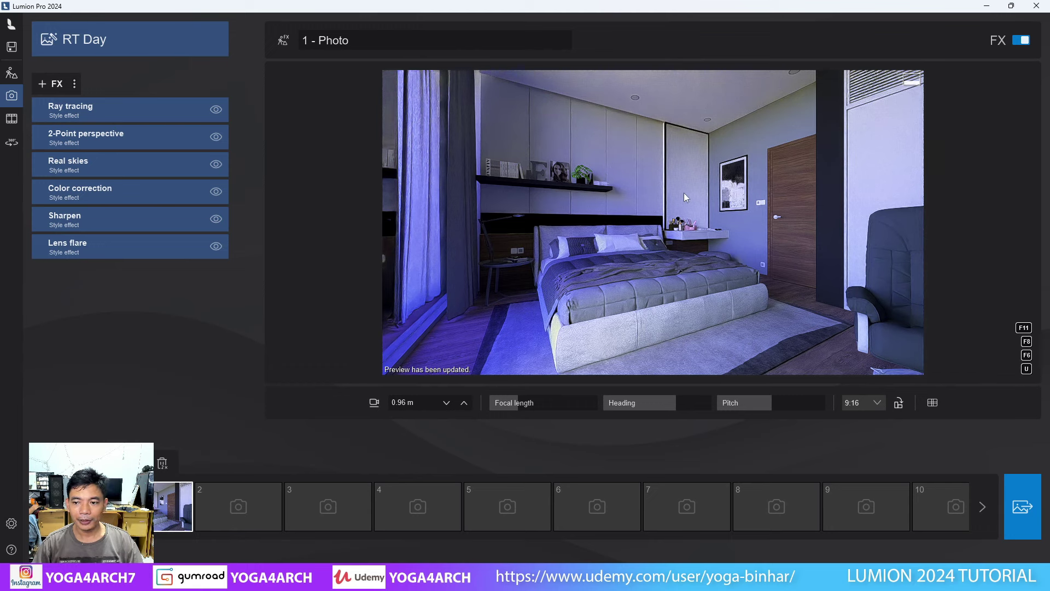
Step: In Real skies, adjust background brightness and rotate the heading from -71° to -38°
click(102, 167)
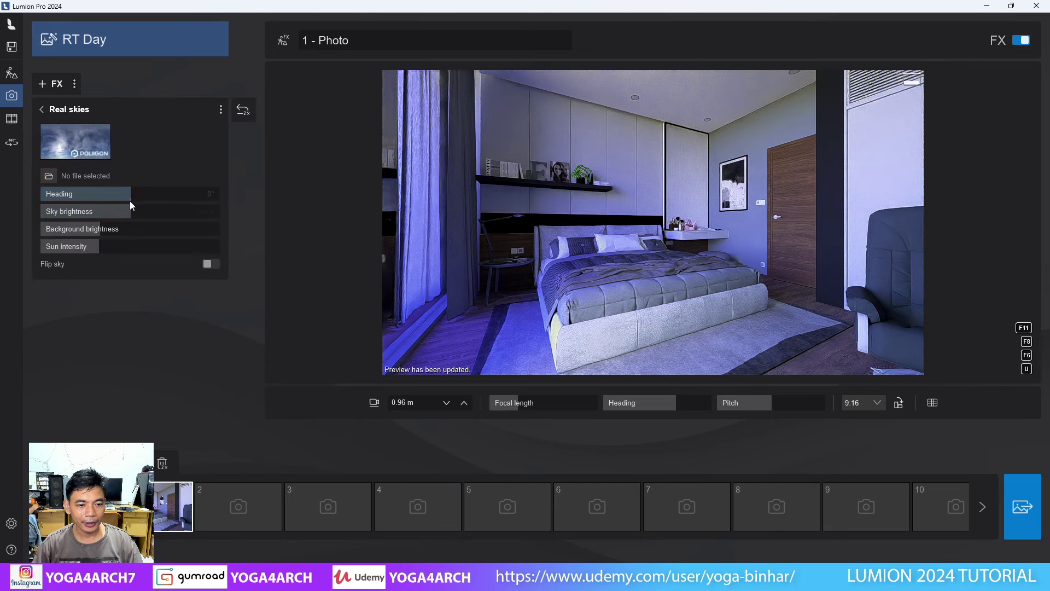
drag(130, 195, 95, 195)
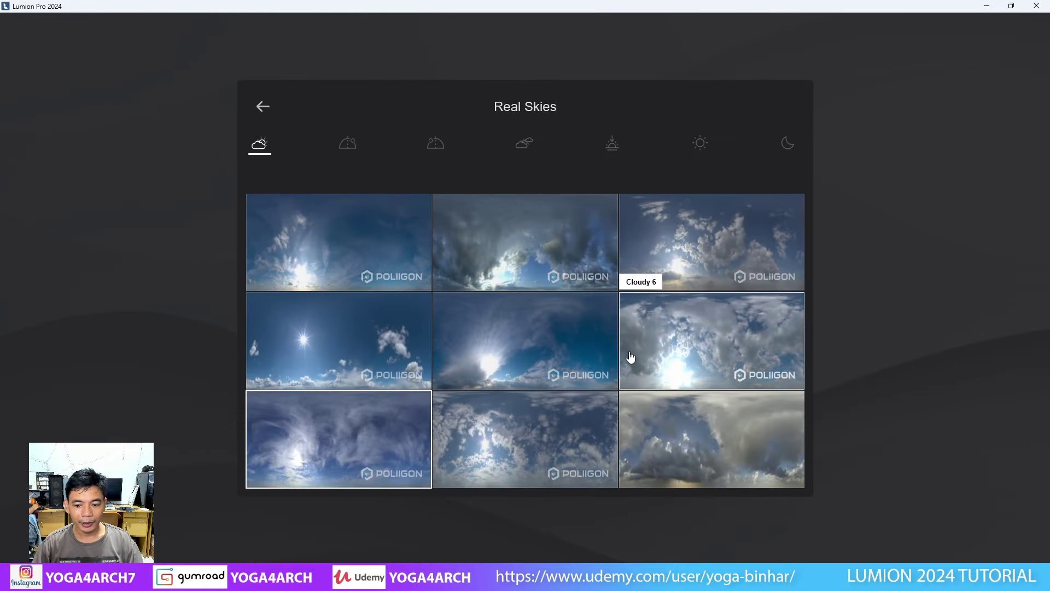
click(682, 433)
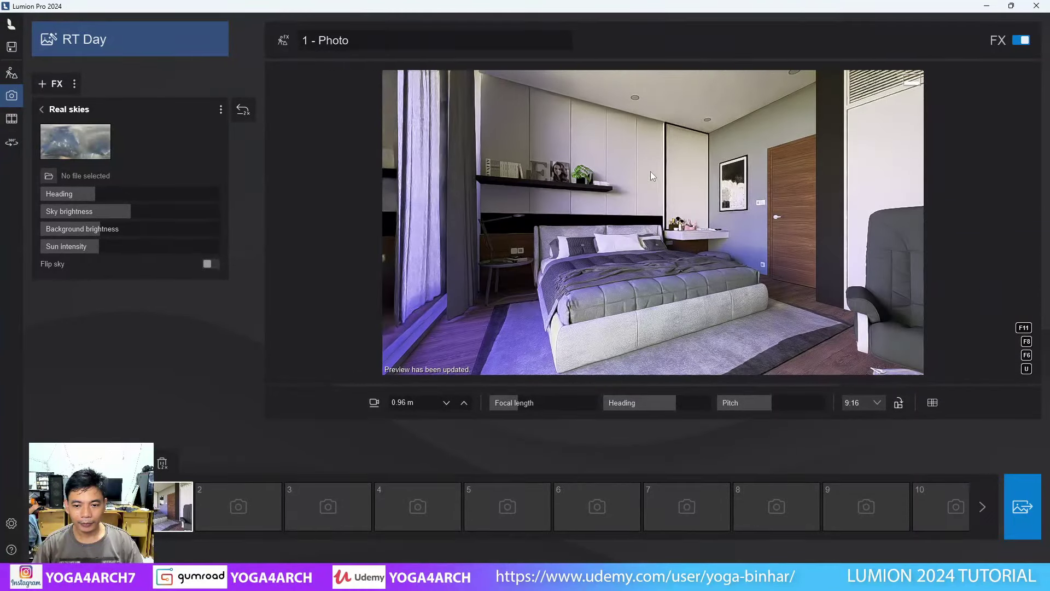
click(88, 147)
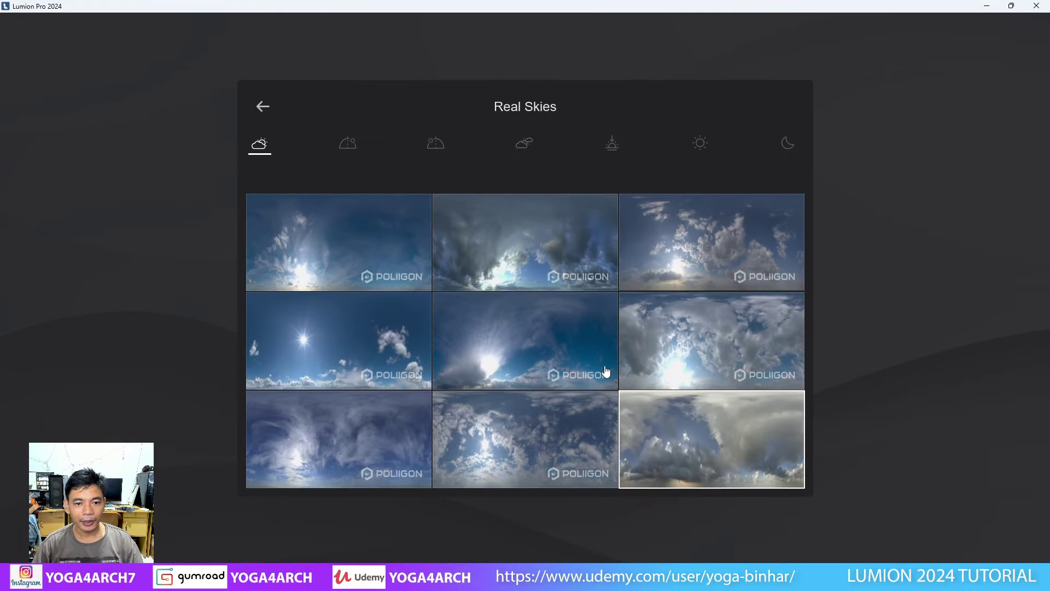
key(Escape)
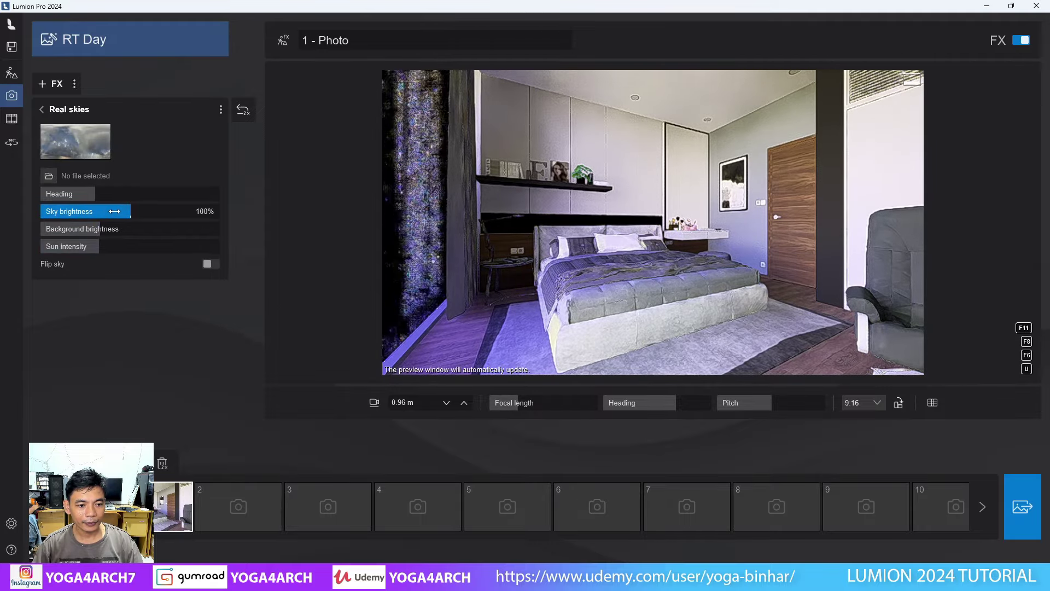
drag(125, 228, 118, 229)
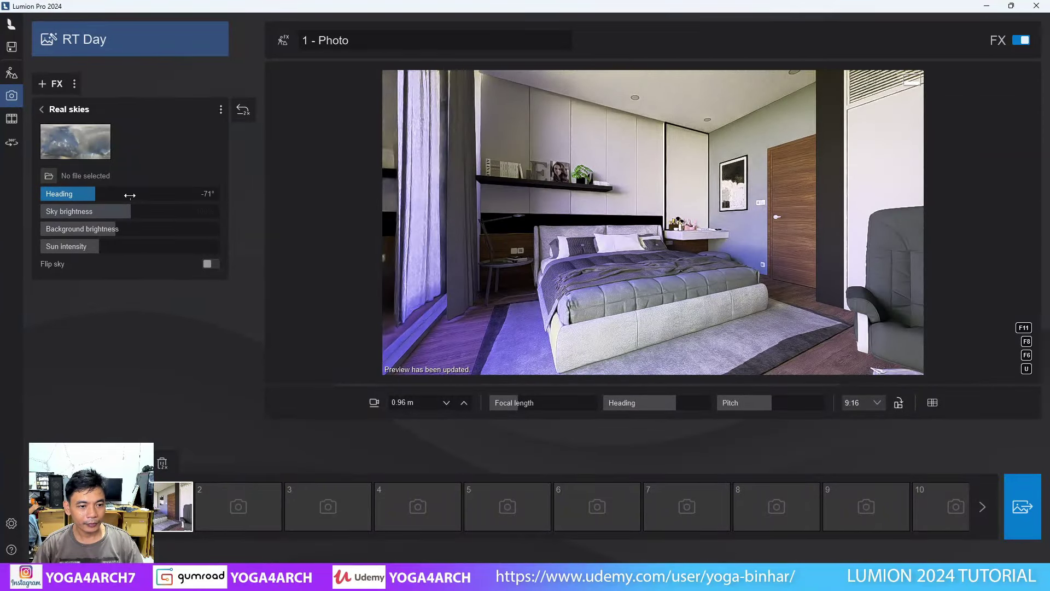
drag(106, 194, 160, 189)
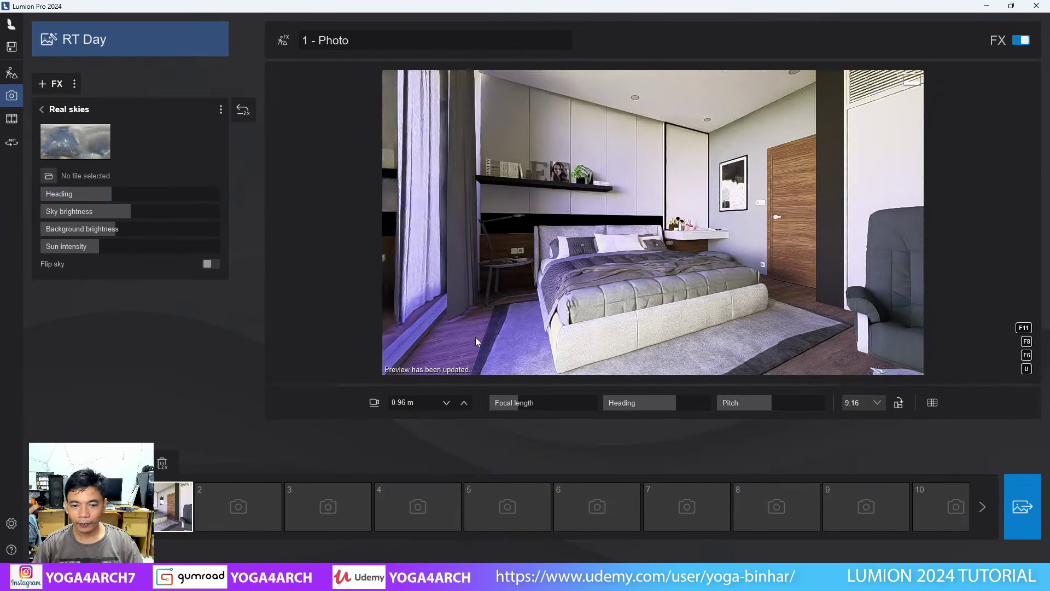
click(12, 77)
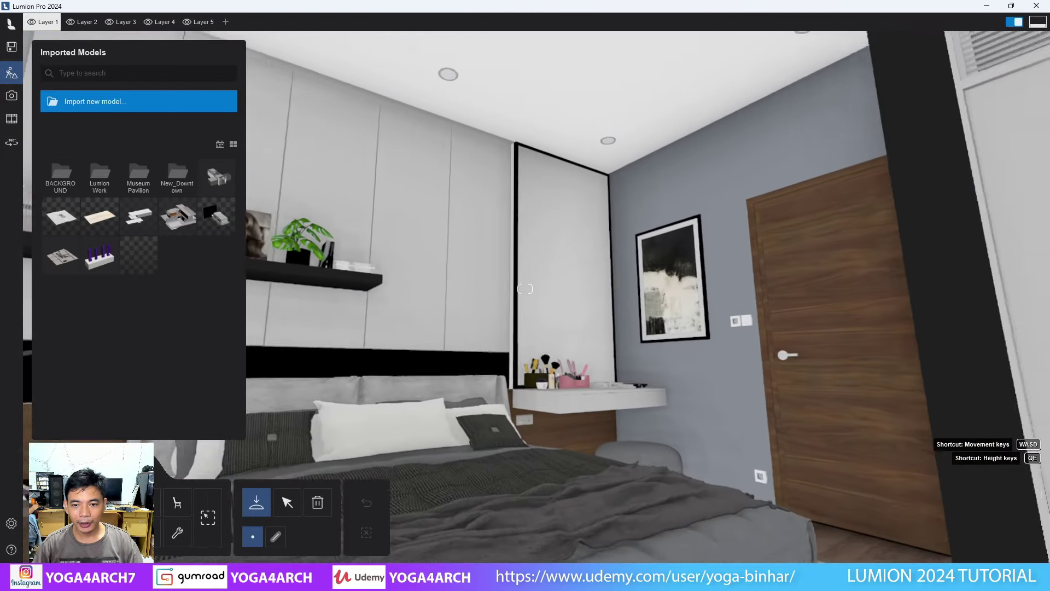
Step: Raise the 0046_Gold Emissive downlight material's emissive strength so the ceiling lights glow
mouse_move(585, 262)
right_down()
mouse_move(564, 274)
mouse_move(542, 328)
right_up()
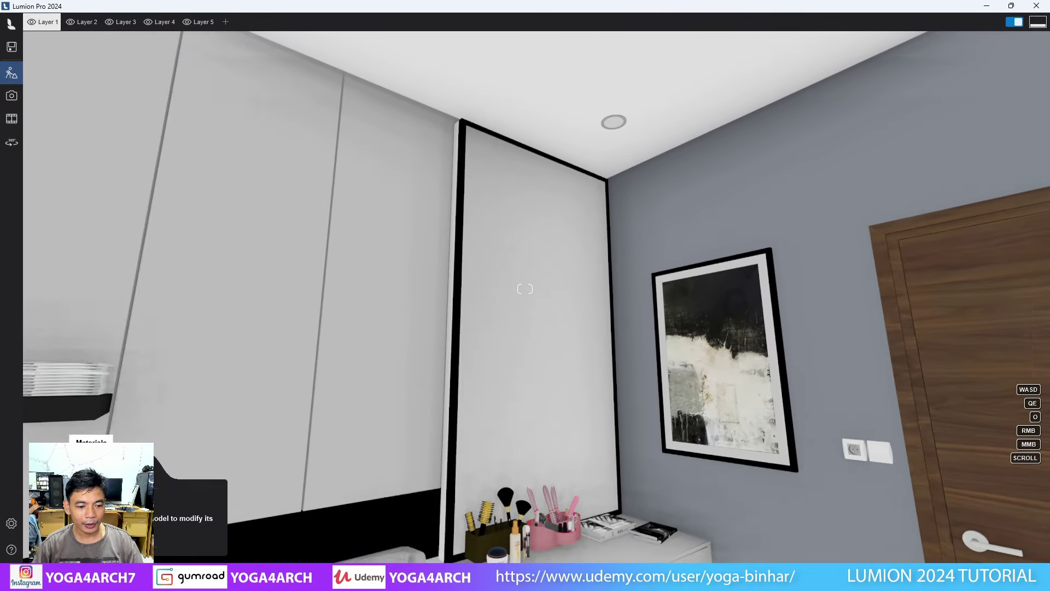
click(534, 350)
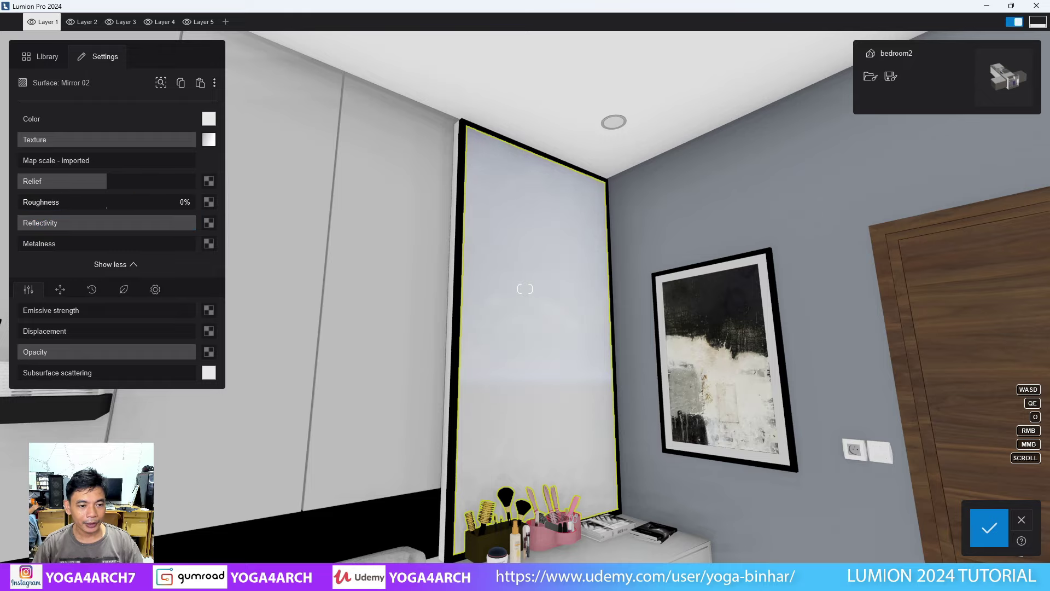
scroll(544, 273, down, 3)
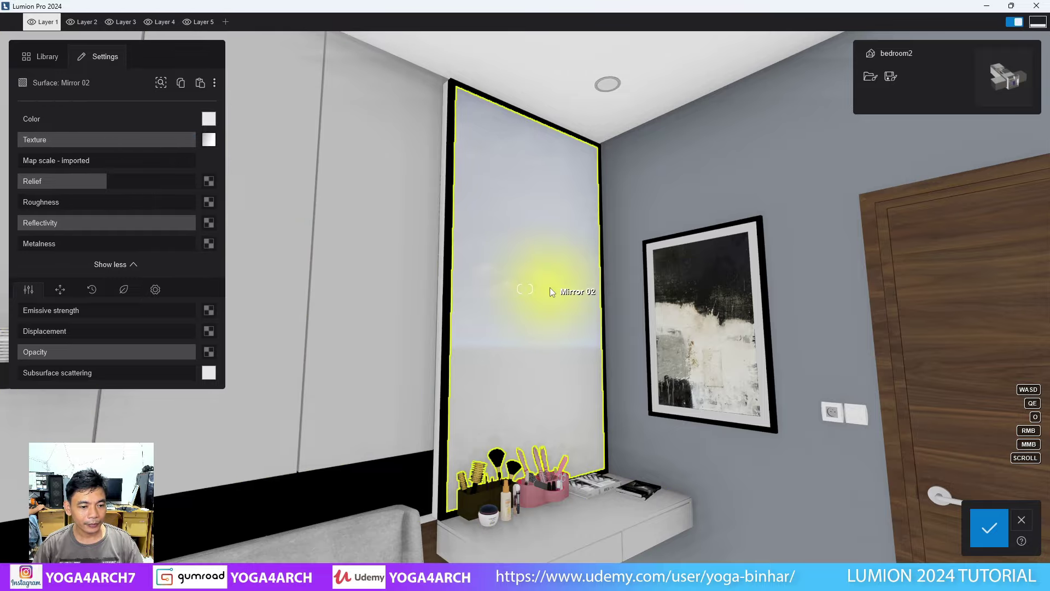
key(a)
right_drag(545, 291, 390, 188)
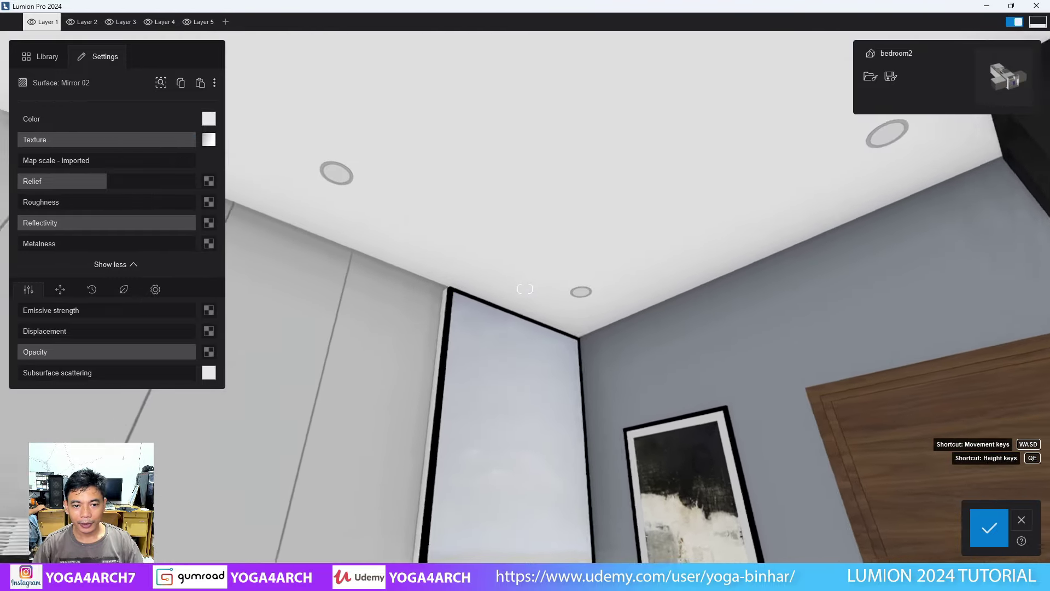
click(391, 189)
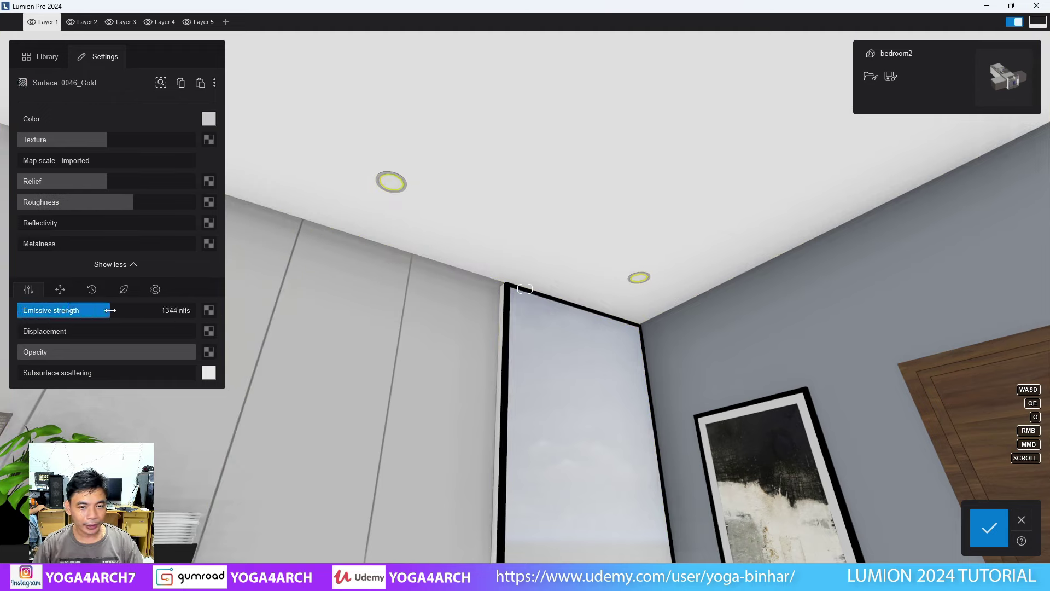
drag(130, 310, 127, 311)
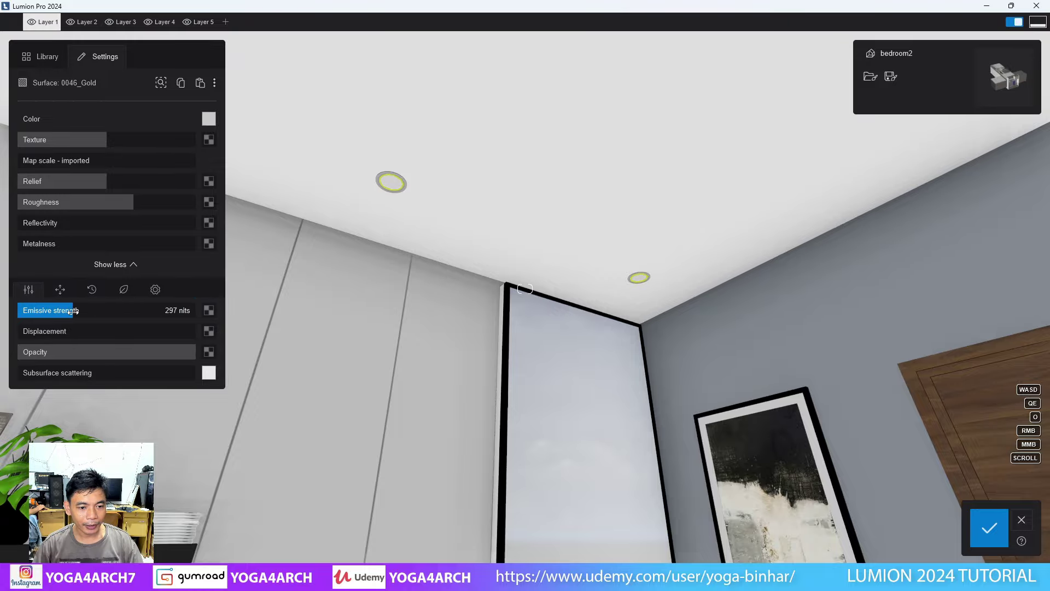
Step: Raise reflectivity on the Color B08 wooden floor material
right_drag(328, 312, 329, 492)
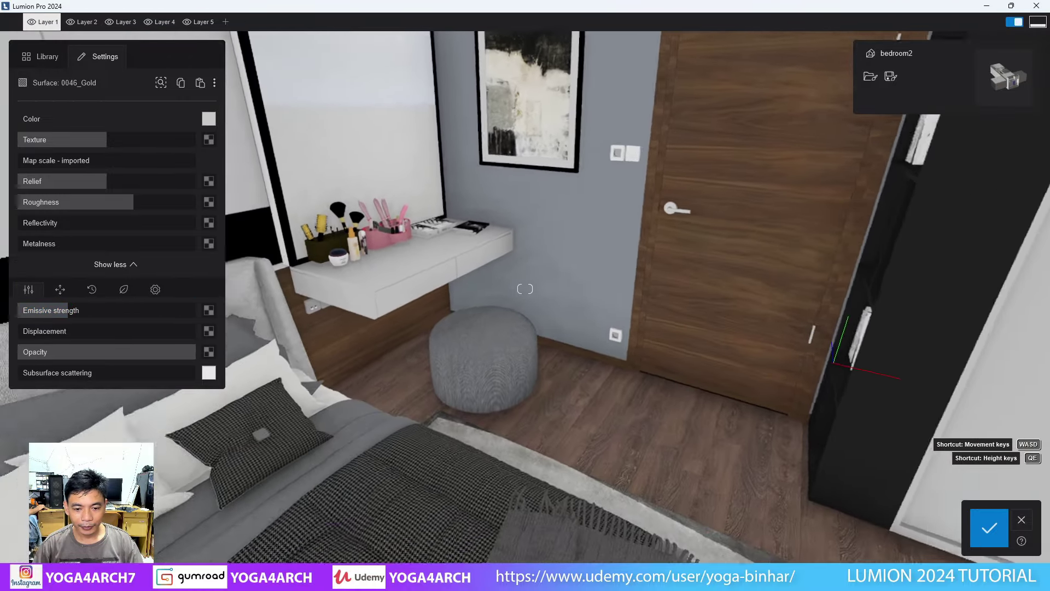
right_drag(525, 296, 483, 230)
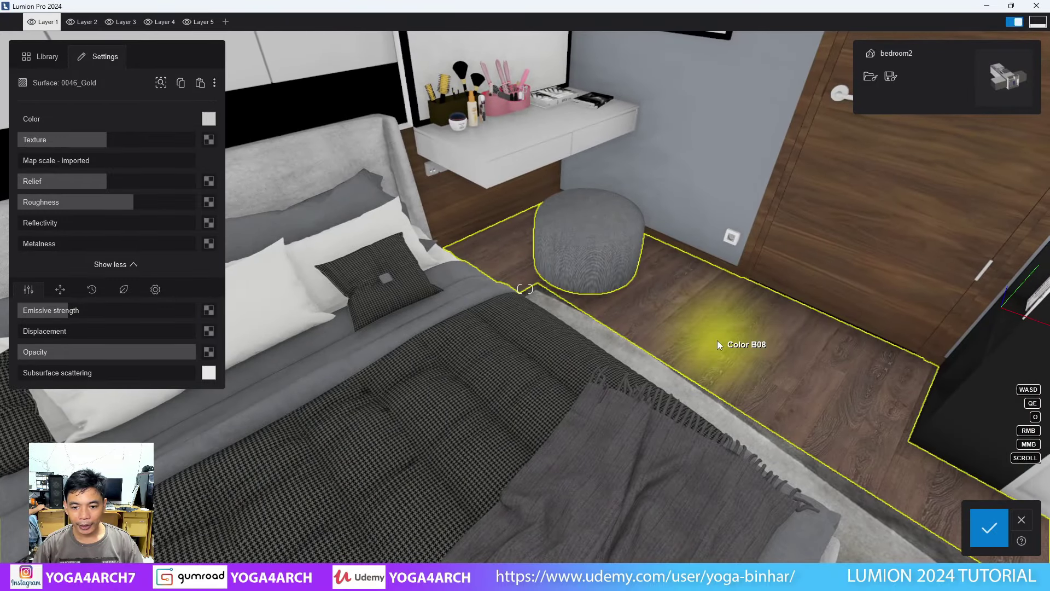
click(718, 341)
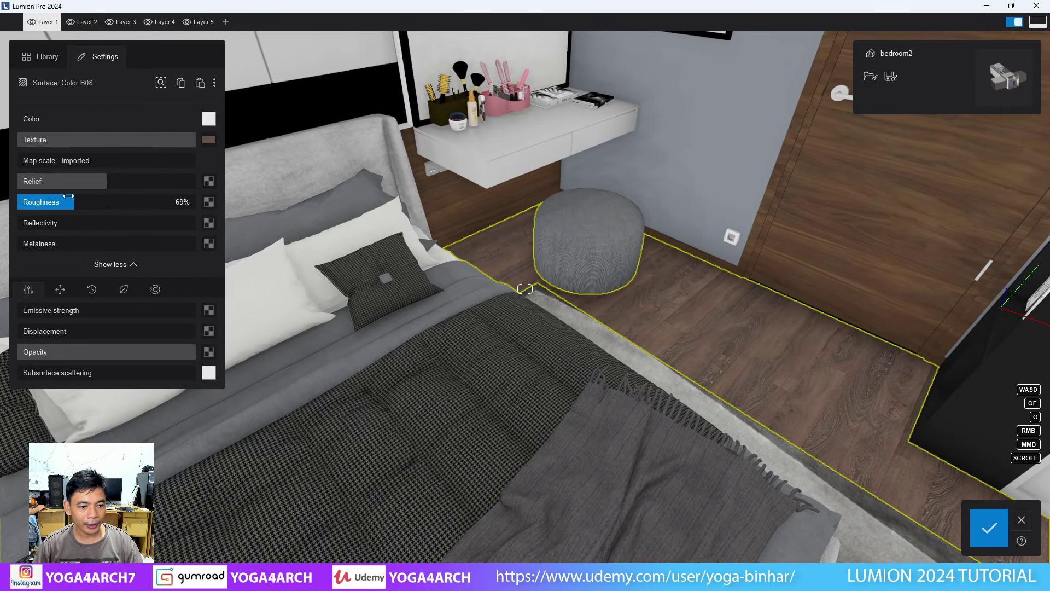
drag(22, 227, 43, 224)
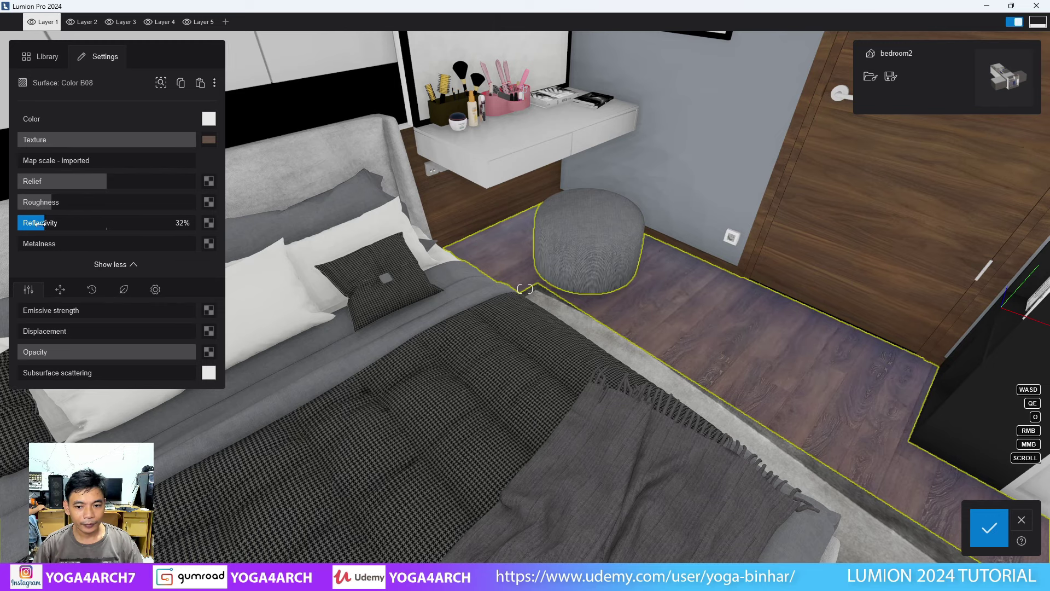
Step: Make the MS1 door material glossier with higher reflectivity and lower roughness
right_drag(382, 274, 648, 285)
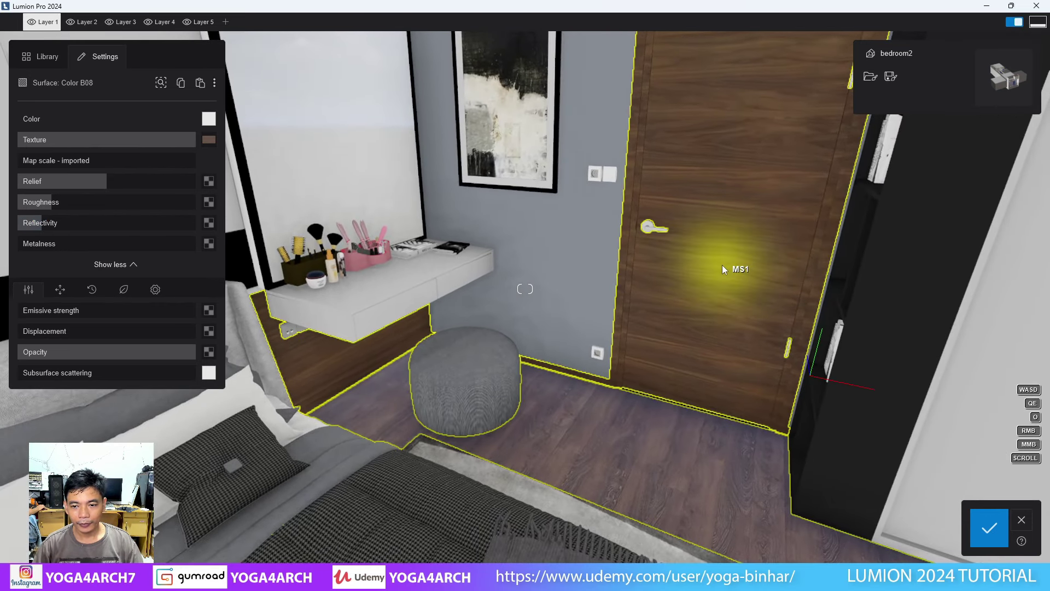
click(722, 265)
drag(82, 202, 123, 208)
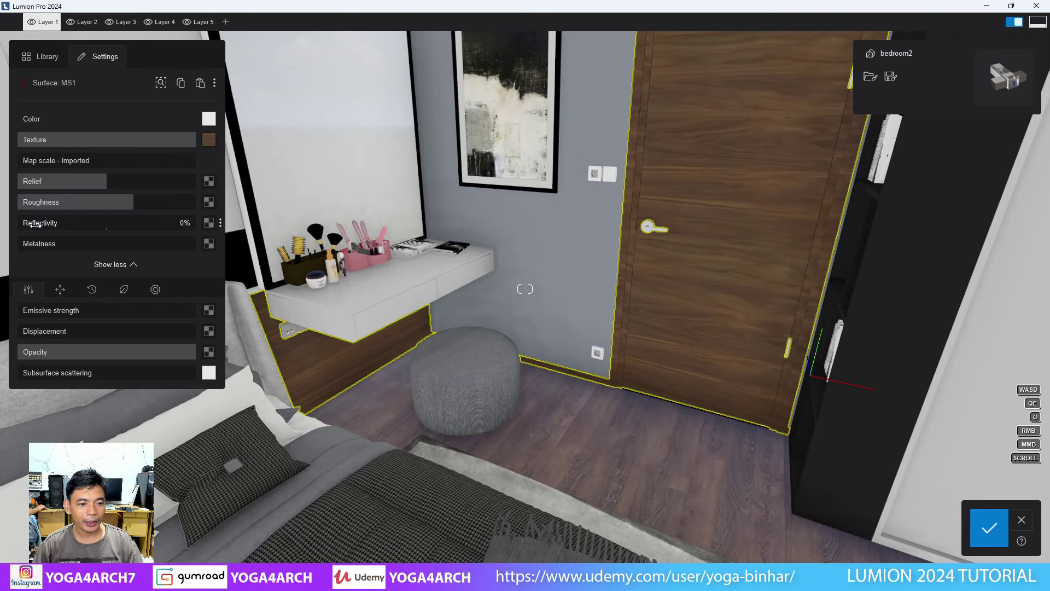
drag(34, 224, 57, 222)
drag(122, 207, 69, 200)
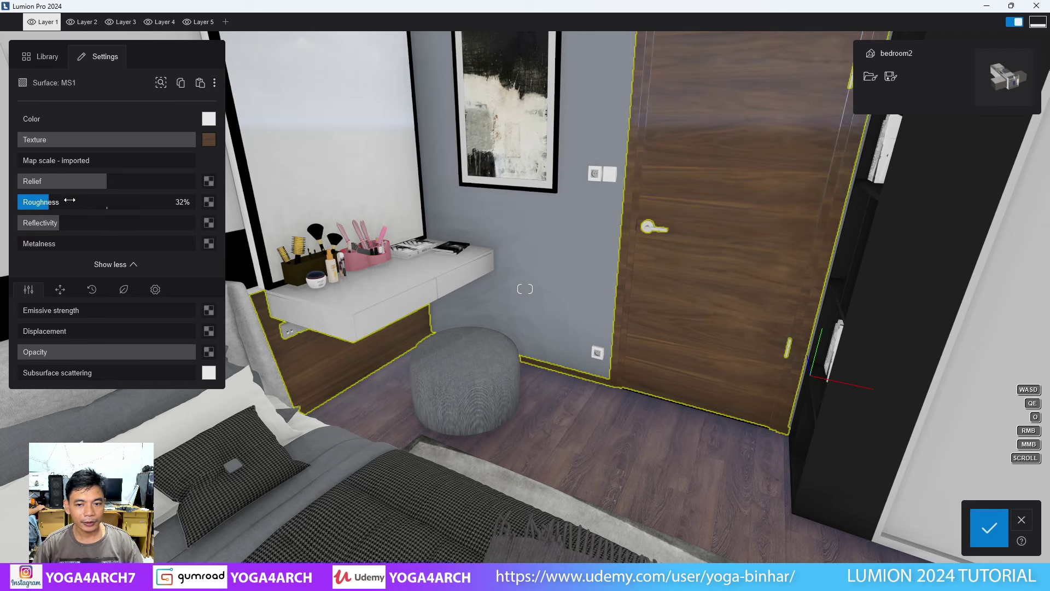
Step: Raise the black 0136_Charcoal shelf unit material's reflectivity to 43%
right_drag(382, 273, 663, 299)
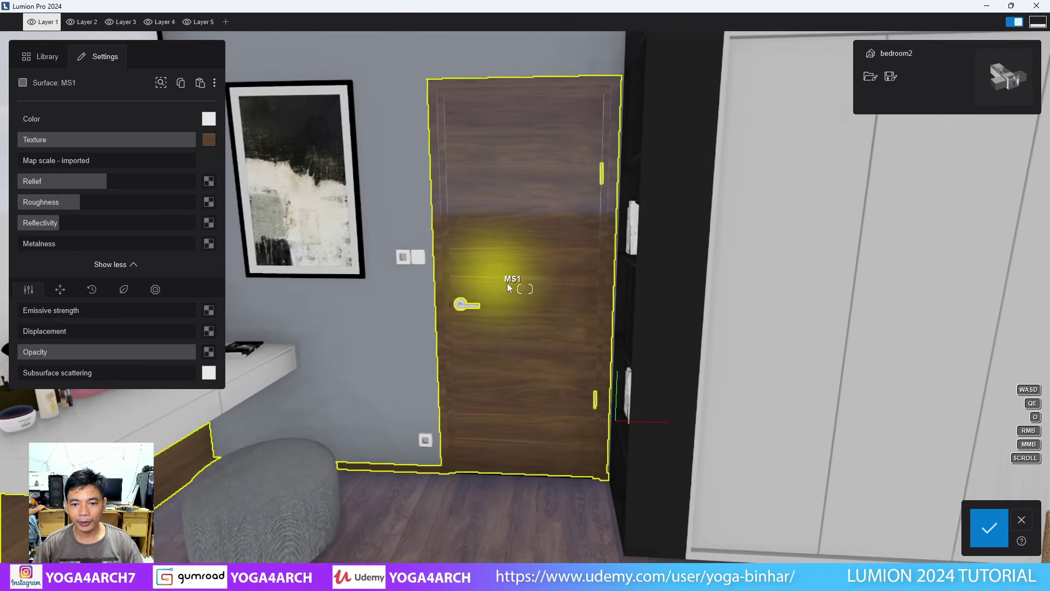
click(633, 300)
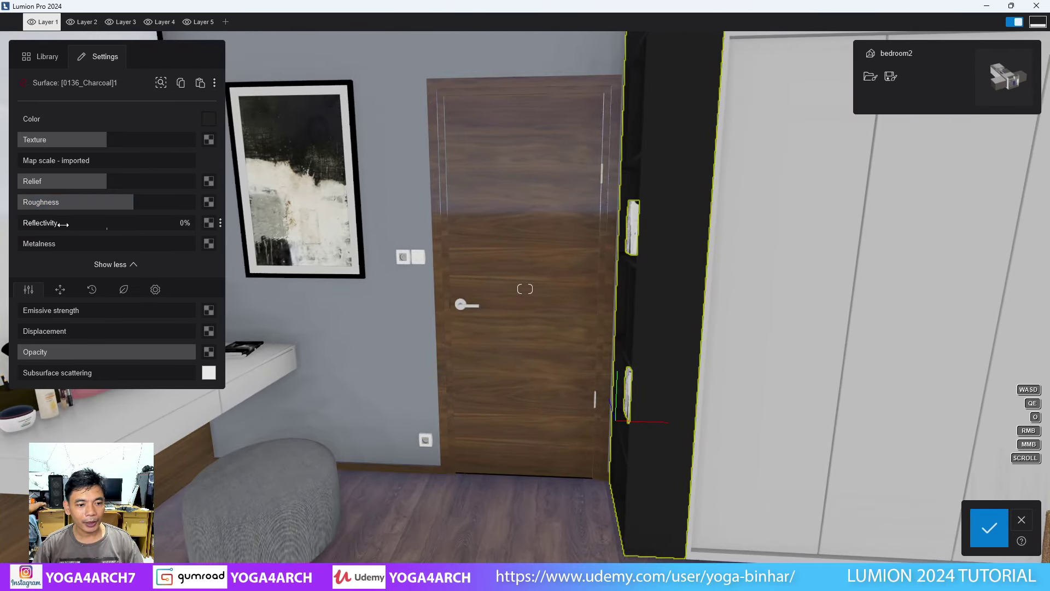
right_drag(63, 224, 141, 221)
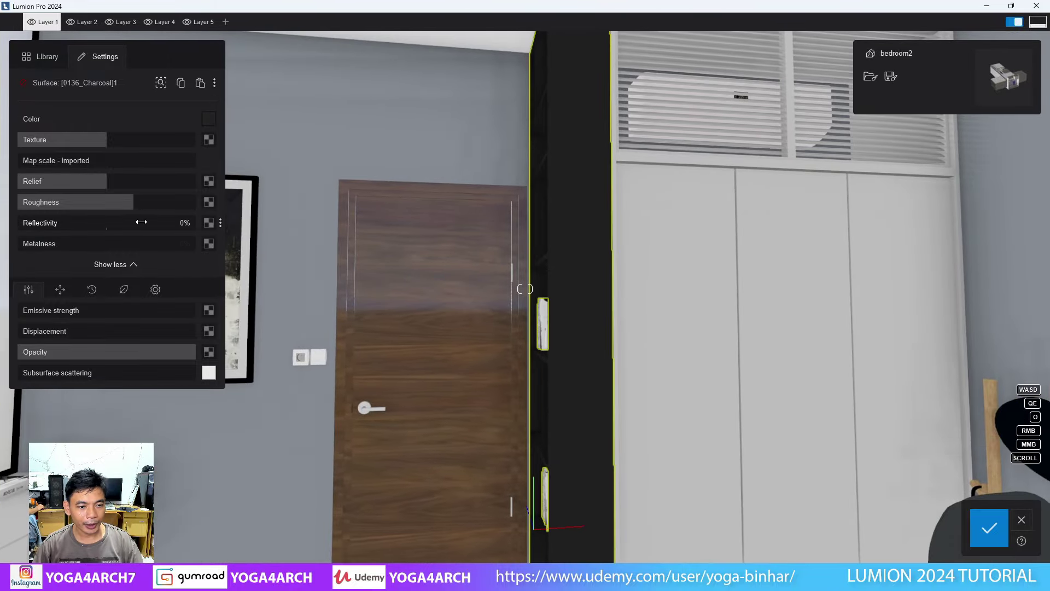
key(d)
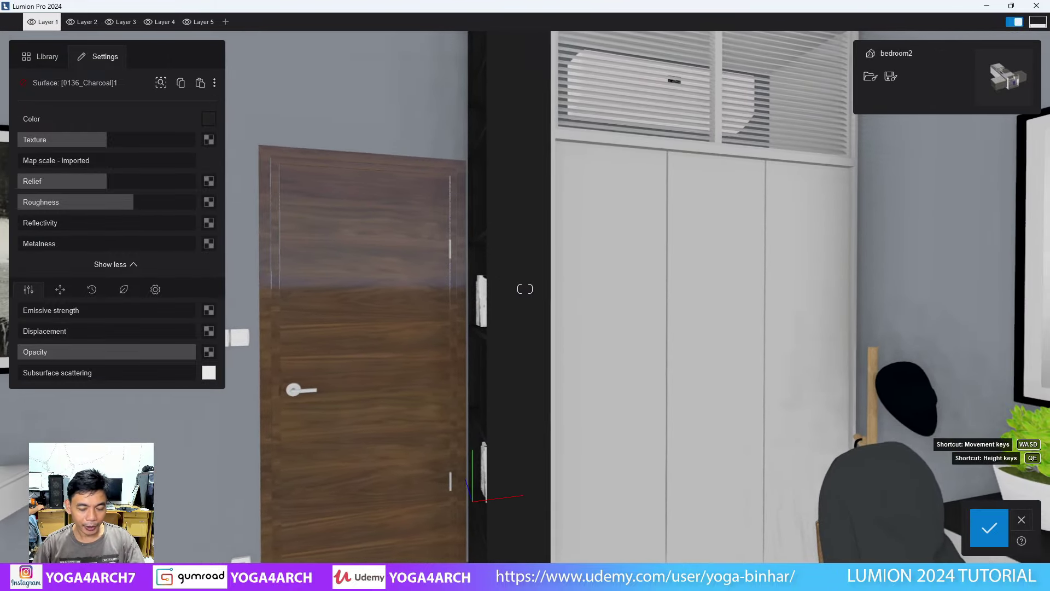
key(s)
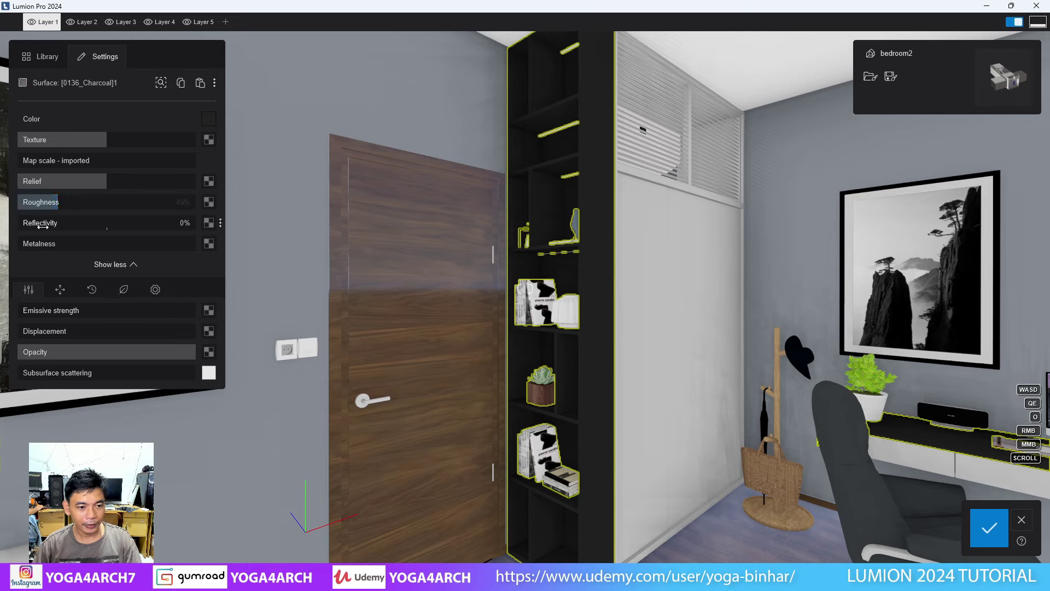
mouse_move(40, 224)
mouse_down()
mouse_move(77, 228)
mouse_move(46, 226)
mouse_up()
right_drag(74, 236, 525, 288)
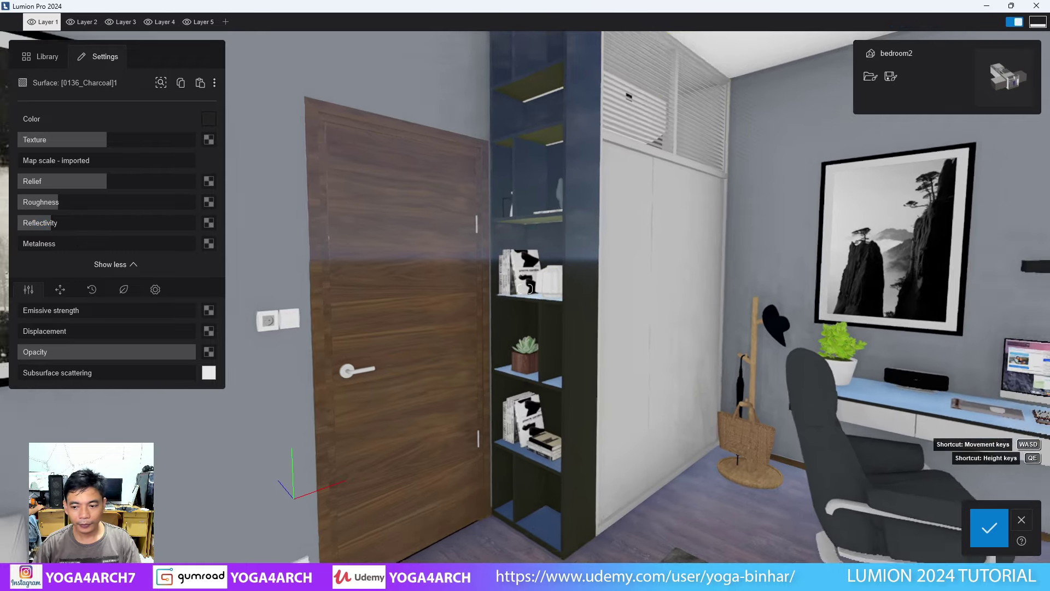
key(w)
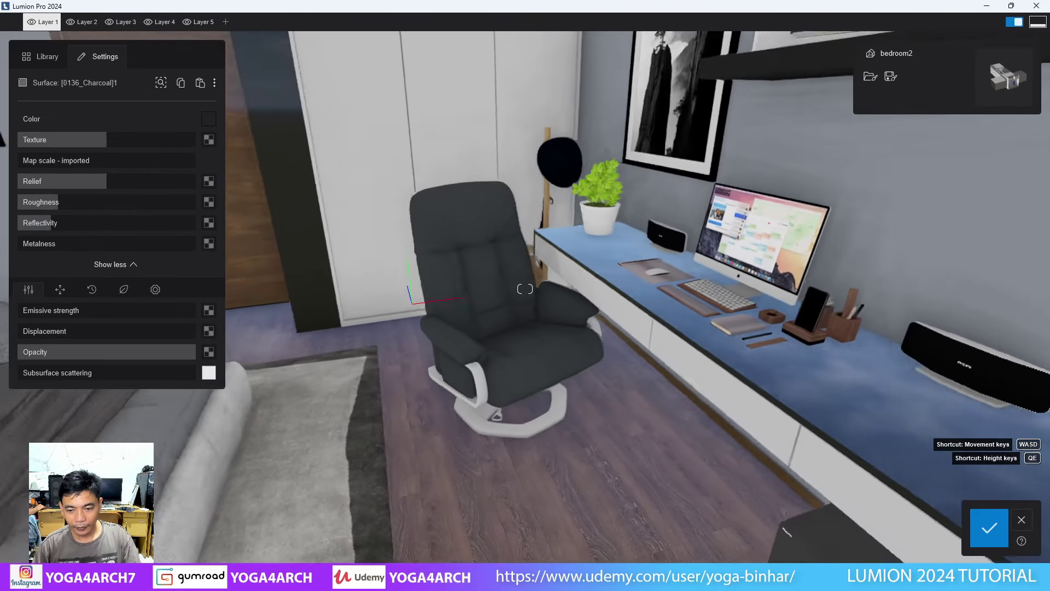
mouse_move(525, 289)
right_down()
mouse_move(649, 288)
mouse_move(509, 327)
right_up()
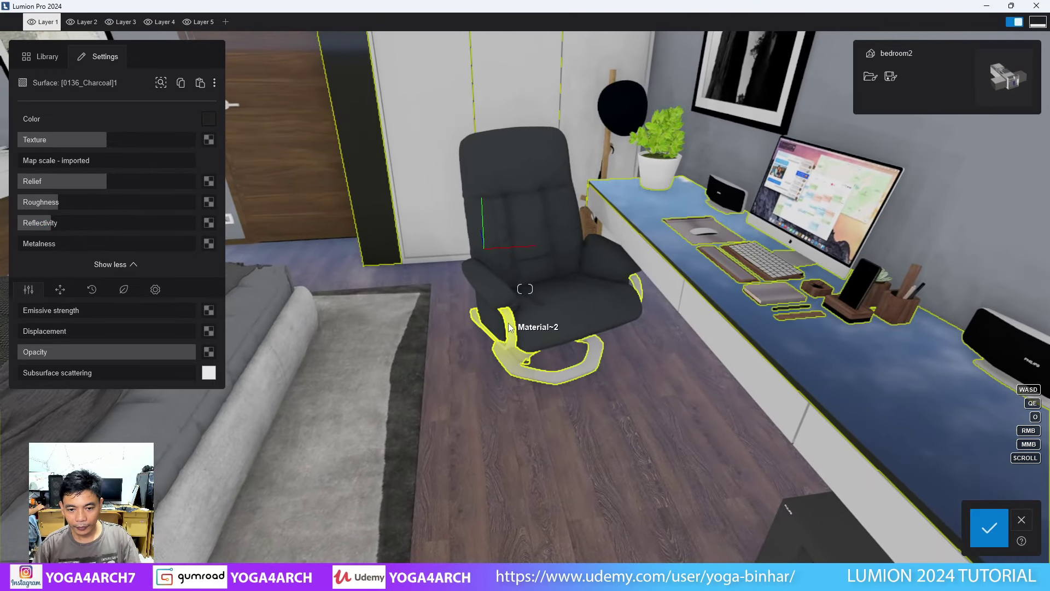
Step: Make the armchair base material metallic and the seat upholstery glossy
click(508, 327)
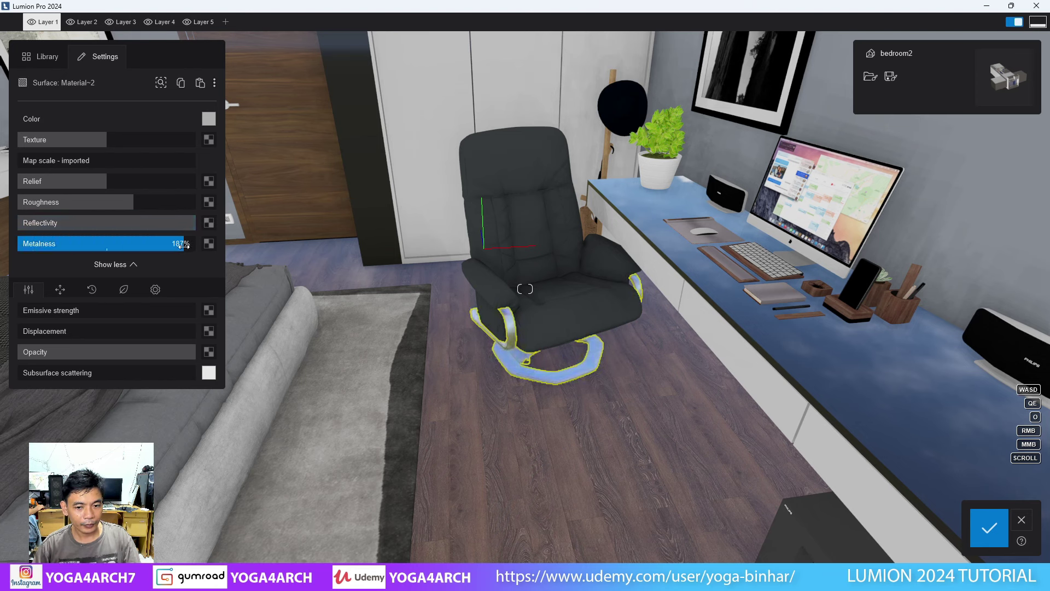
drag(103, 202, 72, 204)
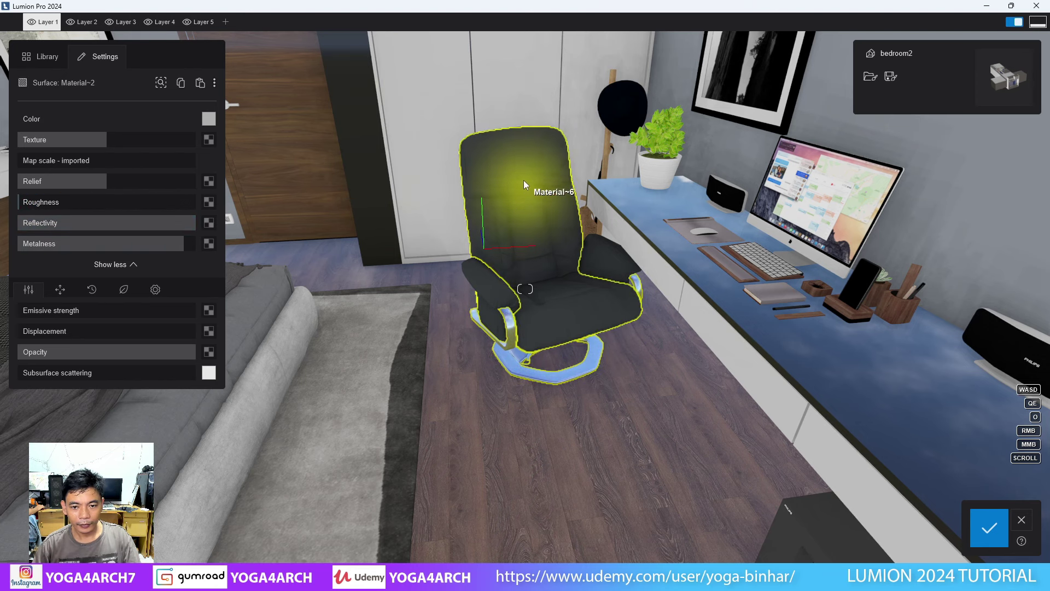
click(538, 189)
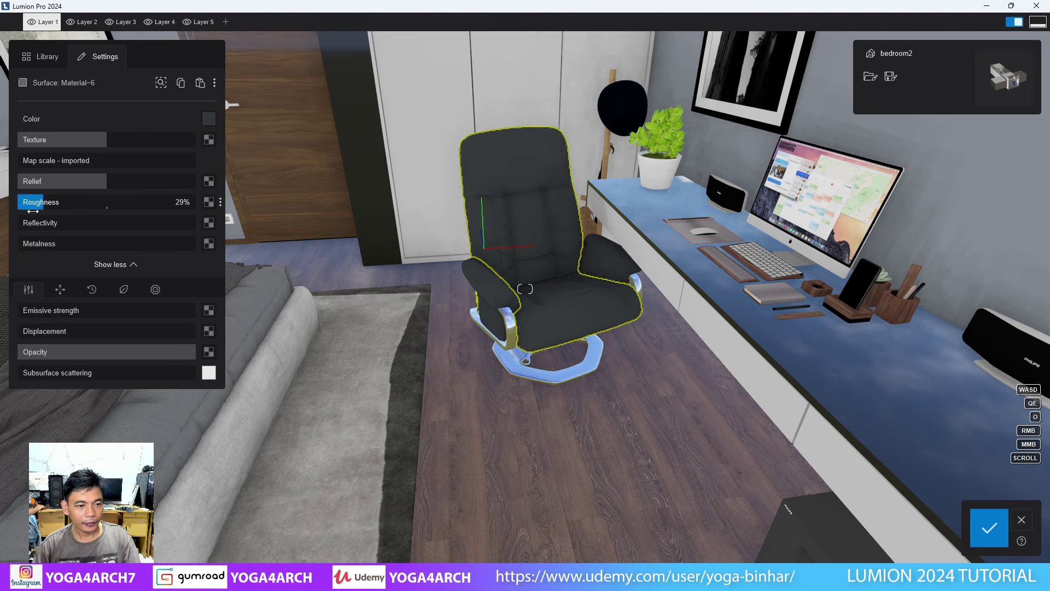
drag(25, 224, 86, 219)
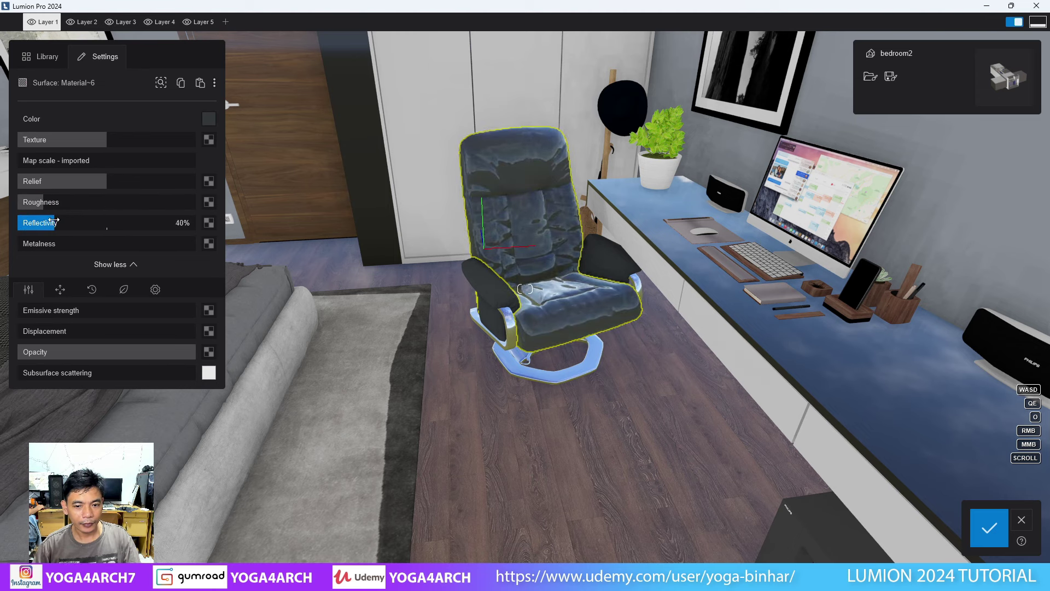
Step: Darken the Material-6 chair fabric to black, roughen it, and lower reflectivity to 34%
click(209, 120)
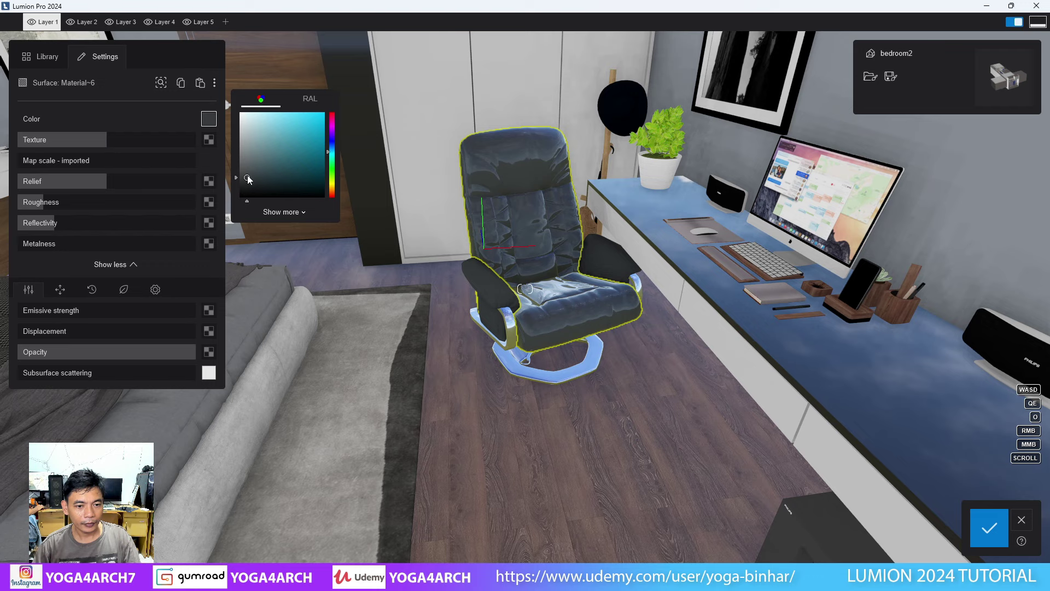
drag(249, 179, 231, 197)
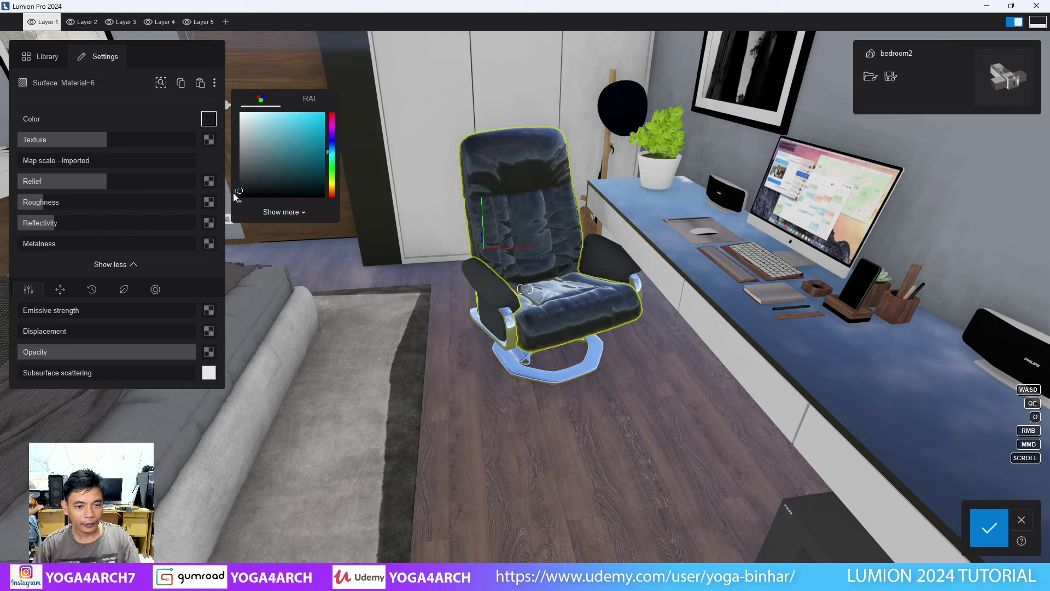
click(101, 182)
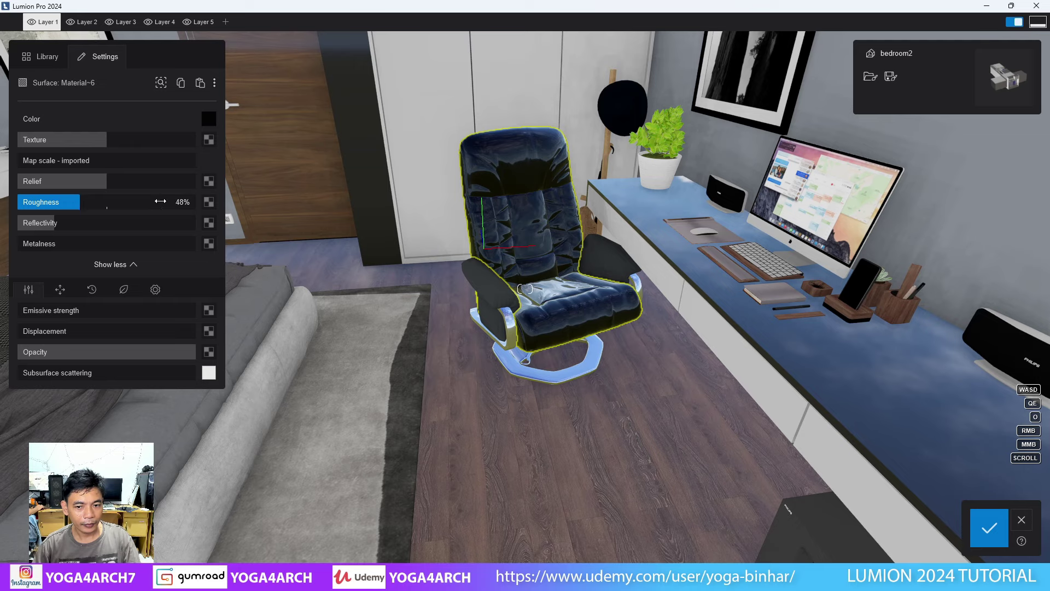
drag(161, 202, 114, 201)
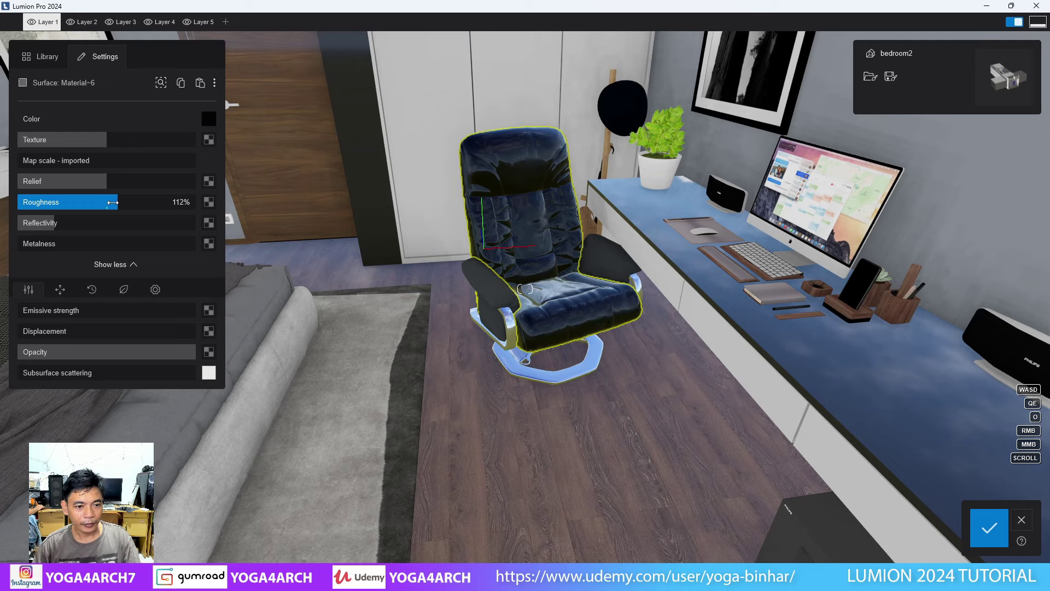
mouse_move(81, 223)
mouse_down()
mouse_move(27, 223)
mouse_move(66, 227)
mouse_up()
Step: Copy the chair fabric material and paste it onto the armrest Material-1
click(188, 88)
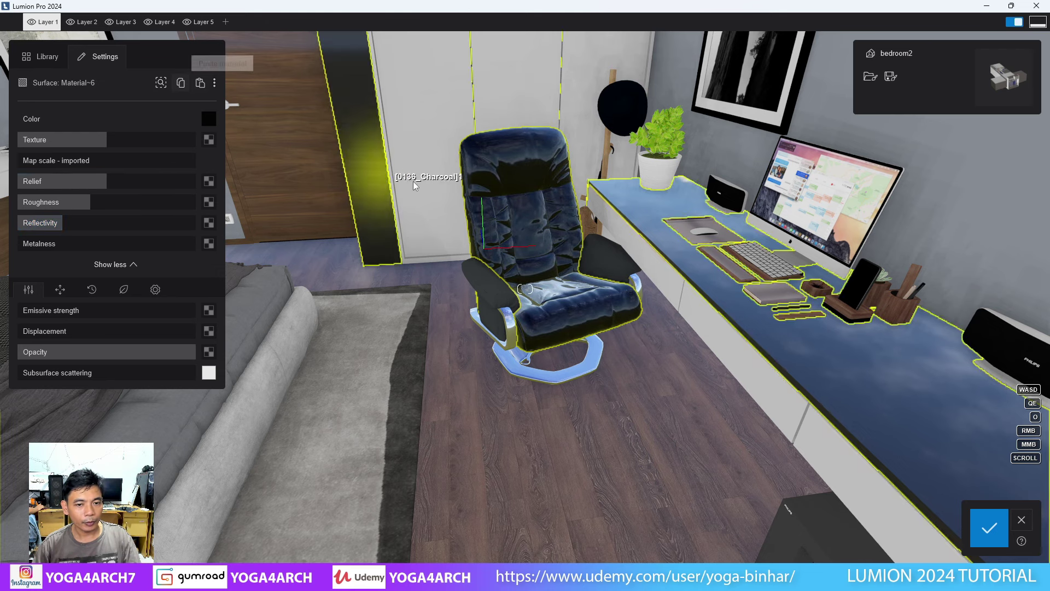
click(474, 282)
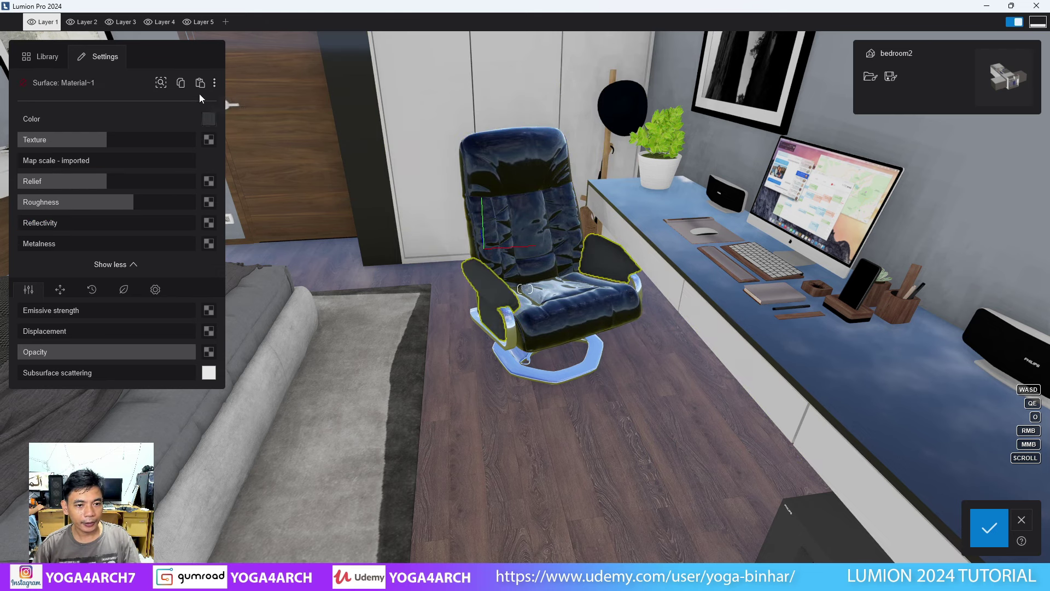
click(200, 82)
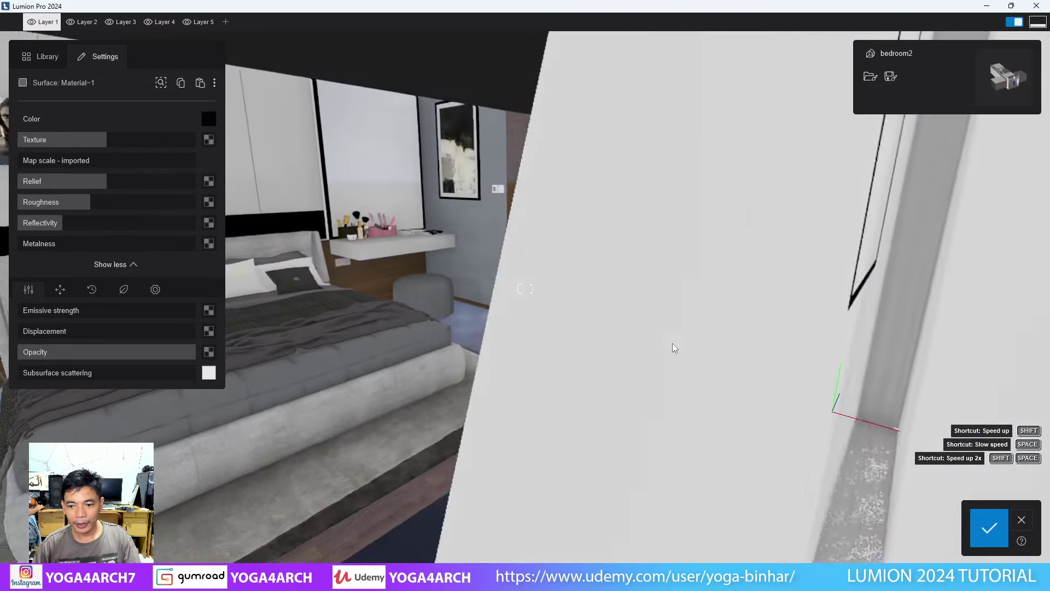
right_drag(674, 347, 645, 350)
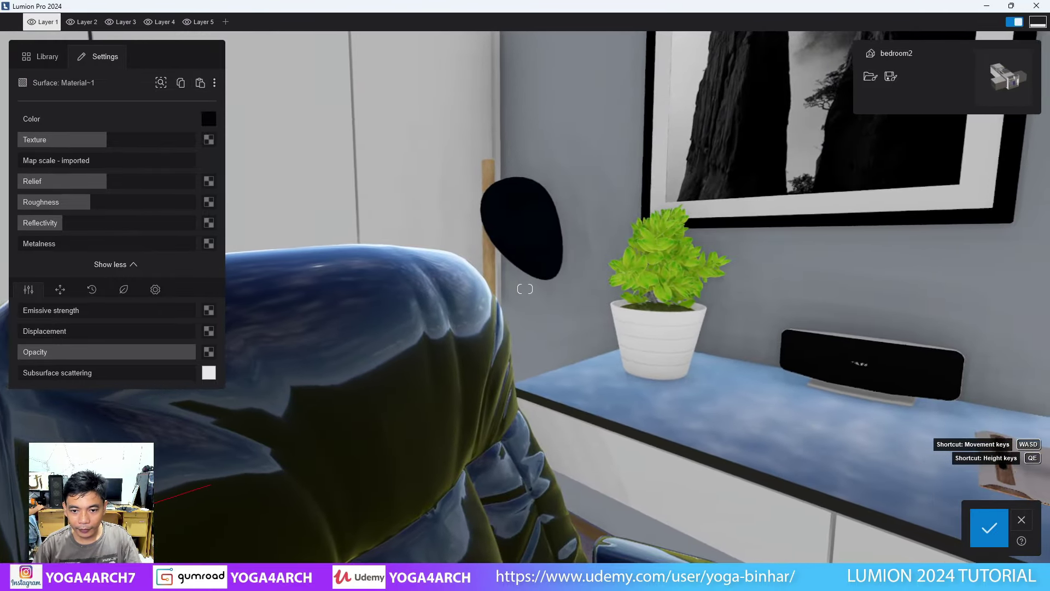
right_drag(525, 289, 524, 289)
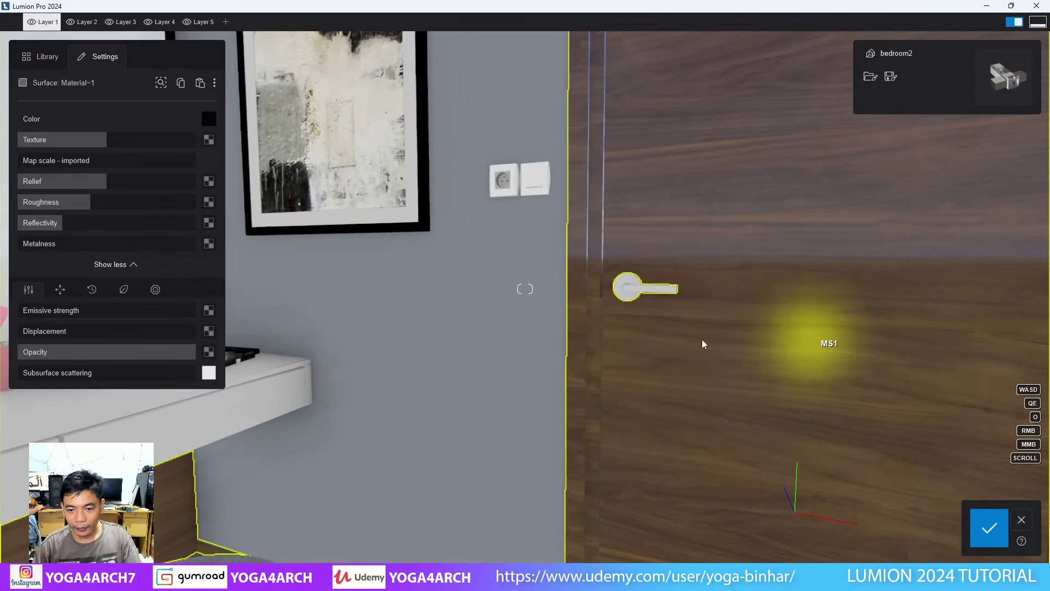
Step: Tune roughness on the Gold_24k door handle, pink cosmetics holder and bottle materials
click(644, 298)
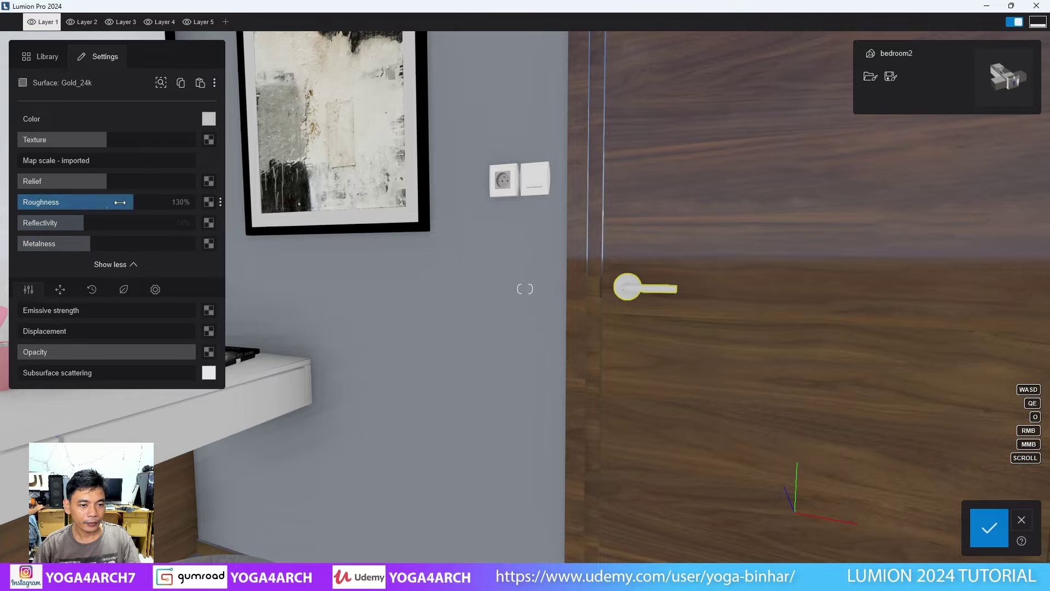
right_drag(524, 289, 524, 289)
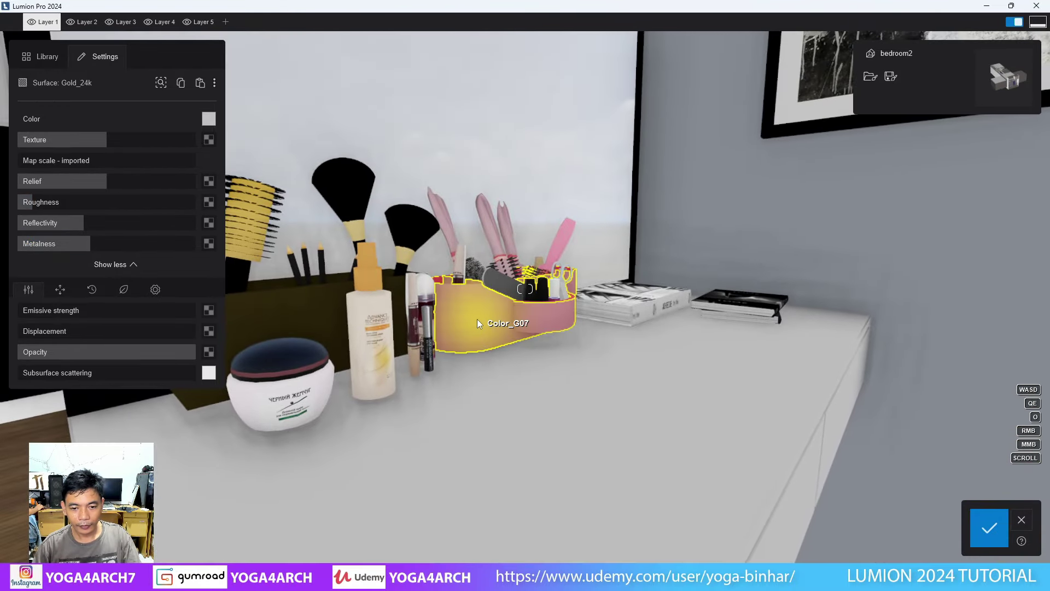
click(524, 289)
drag(114, 204, 114, 206)
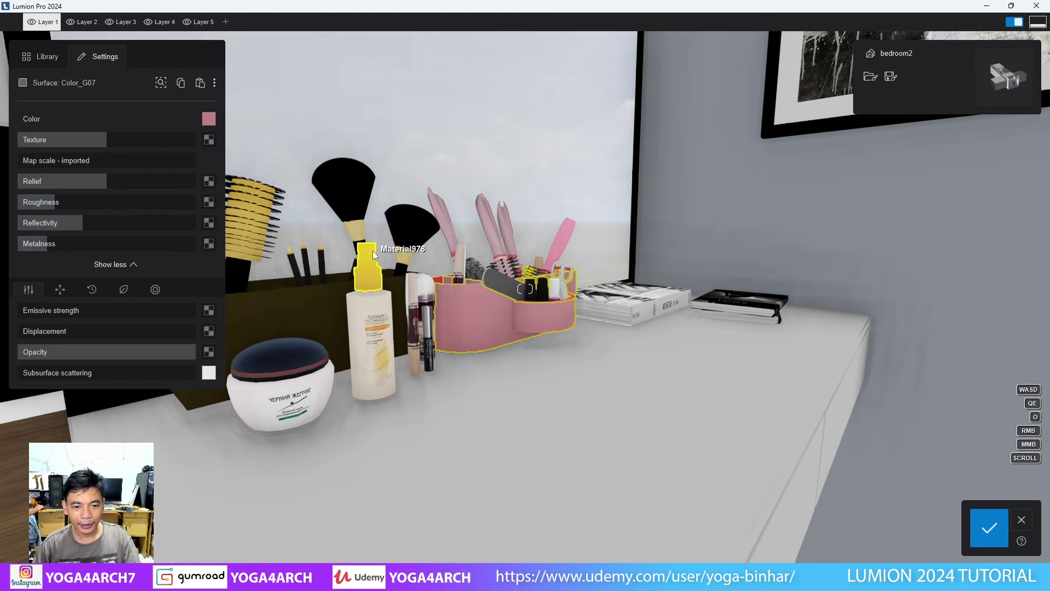
click(354, 313)
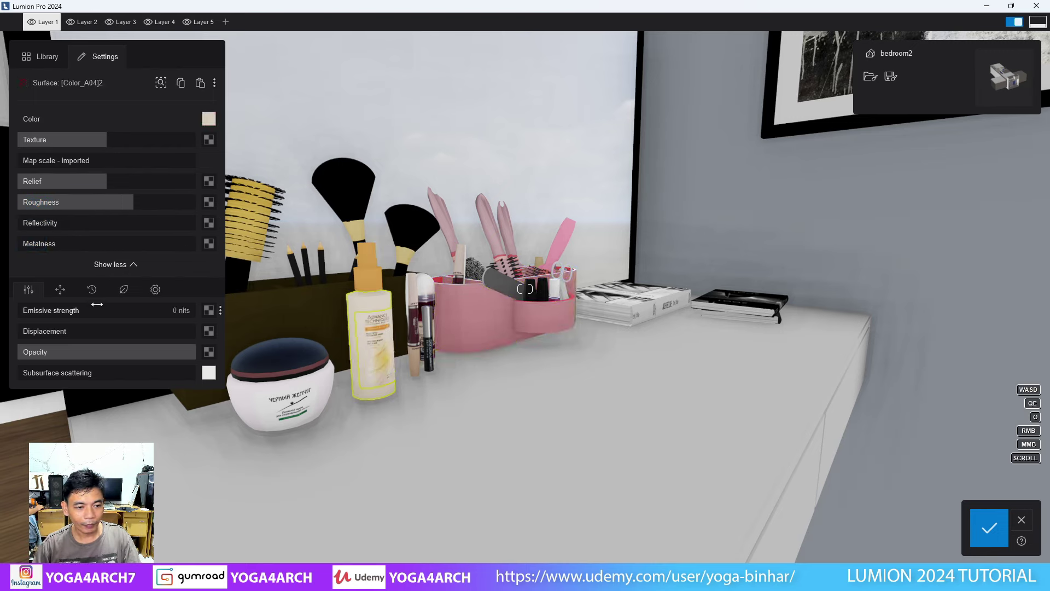
drag(128, 207, 70, 208)
scroll(547, 274, down, 5)
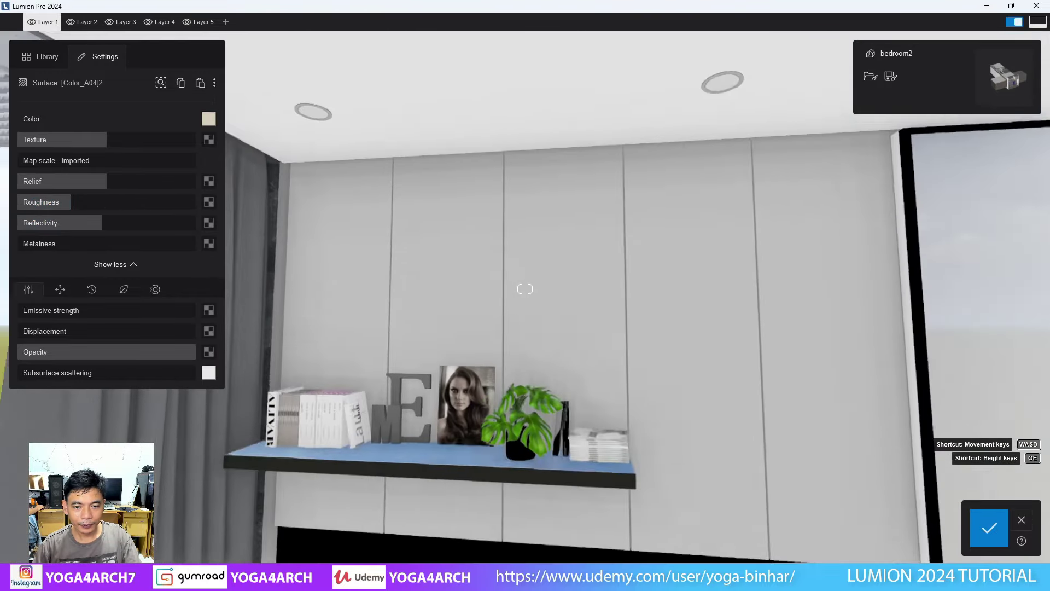
scroll(593, 393, up, 10)
Step: Give the PDM Leaf Monstera material 27% metalness and save the material changes
click(572, 395)
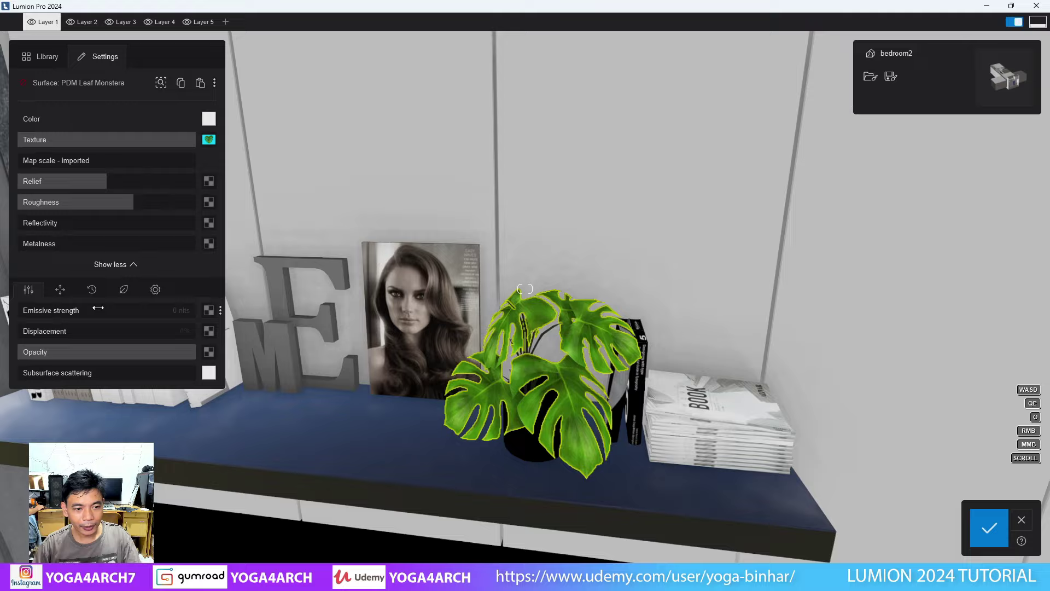
drag(37, 224, 69, 222)
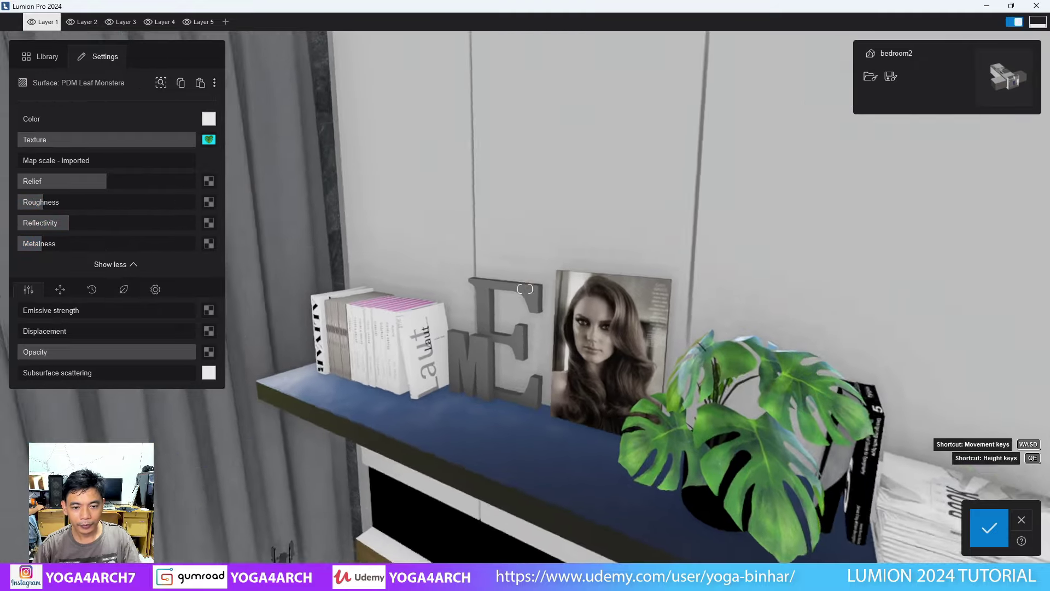
mouse_move(418, 243)
right_down()
mouse_move(437, 257)
mouse_move(199, 430)
right_up()
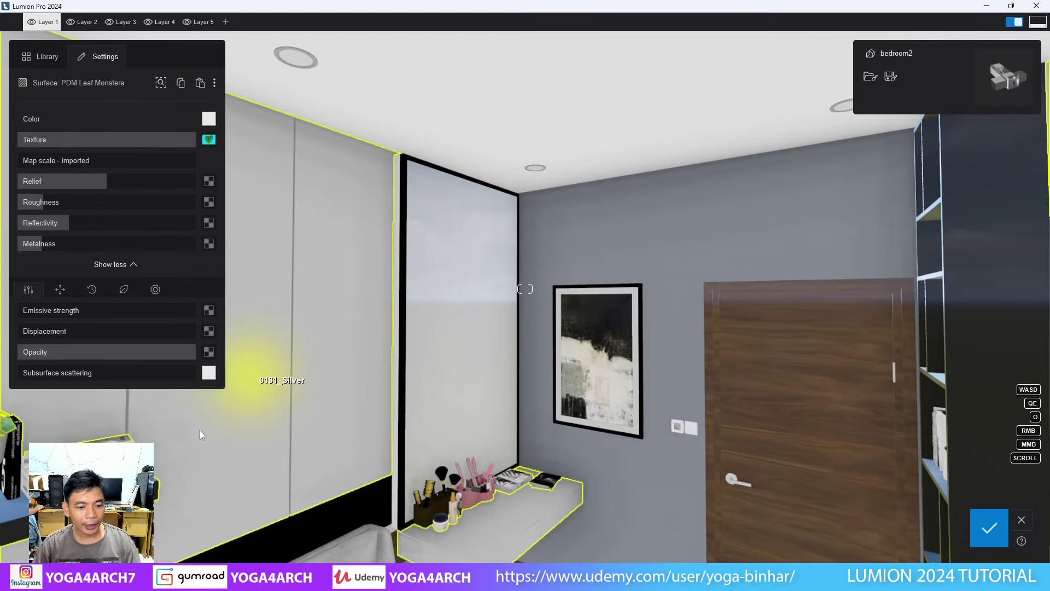
click(988, 527)
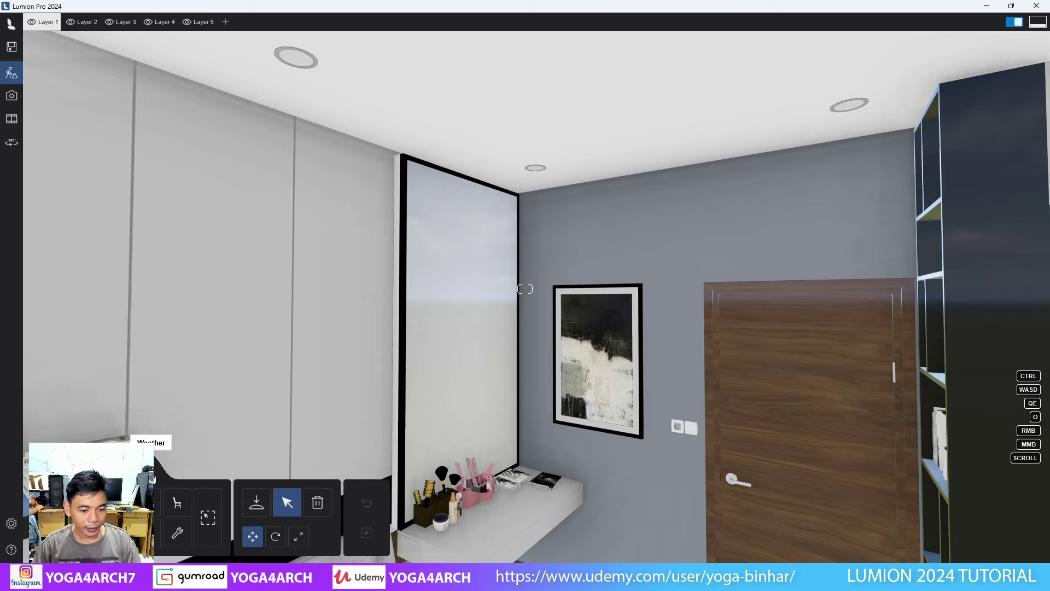
Step: Pick the Lamp04 spotlight and fly around the ceiling toward the window and TV wall
click(256, 502)
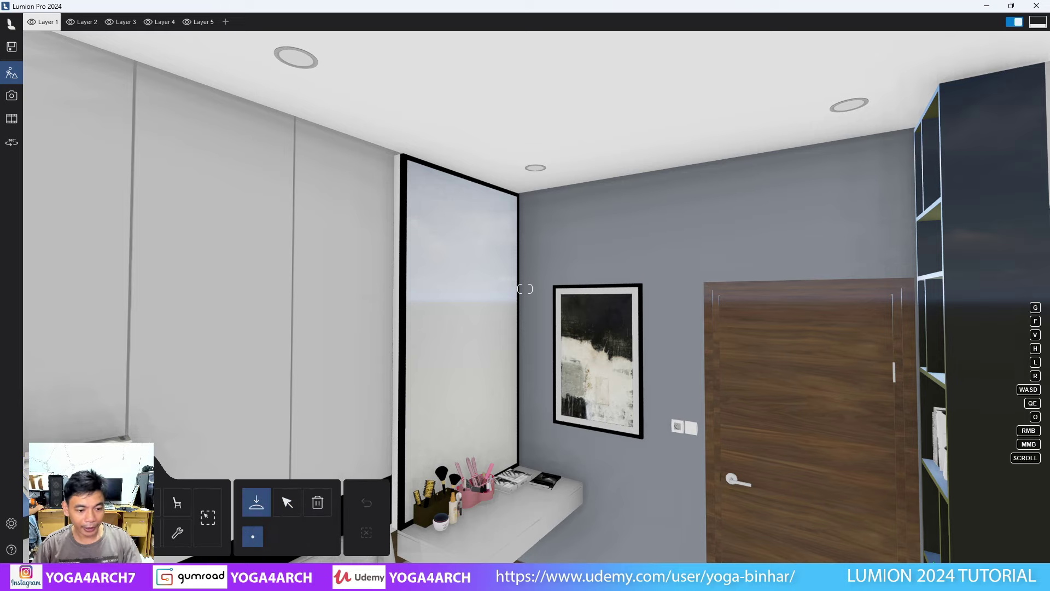
mouse_move(178, 177)
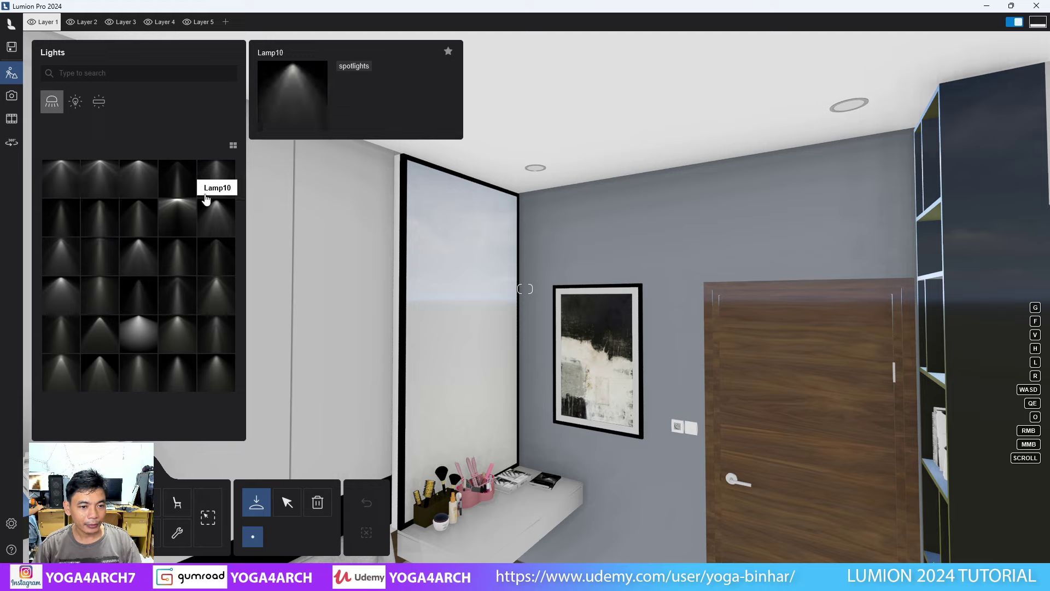
click(178, 189)
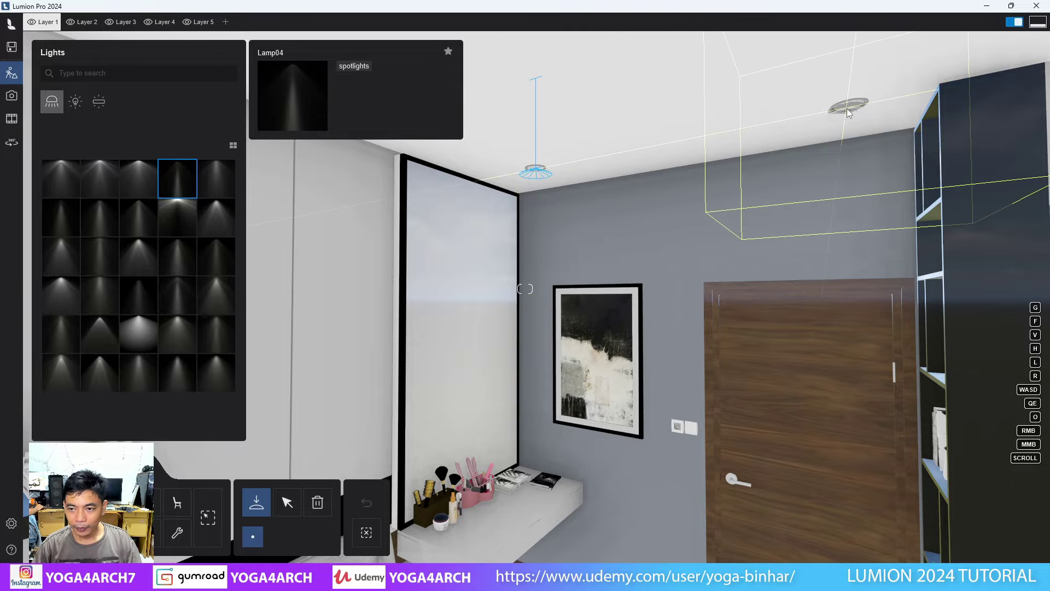
right_drag(735, 172, 627, 158)
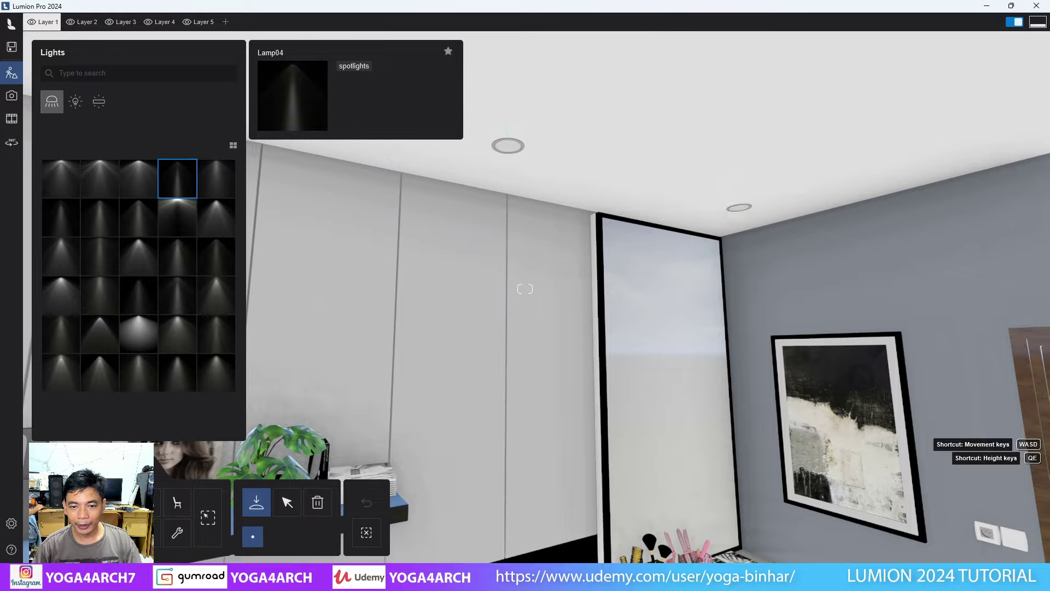
right_drag(627, 157, 702, 220)
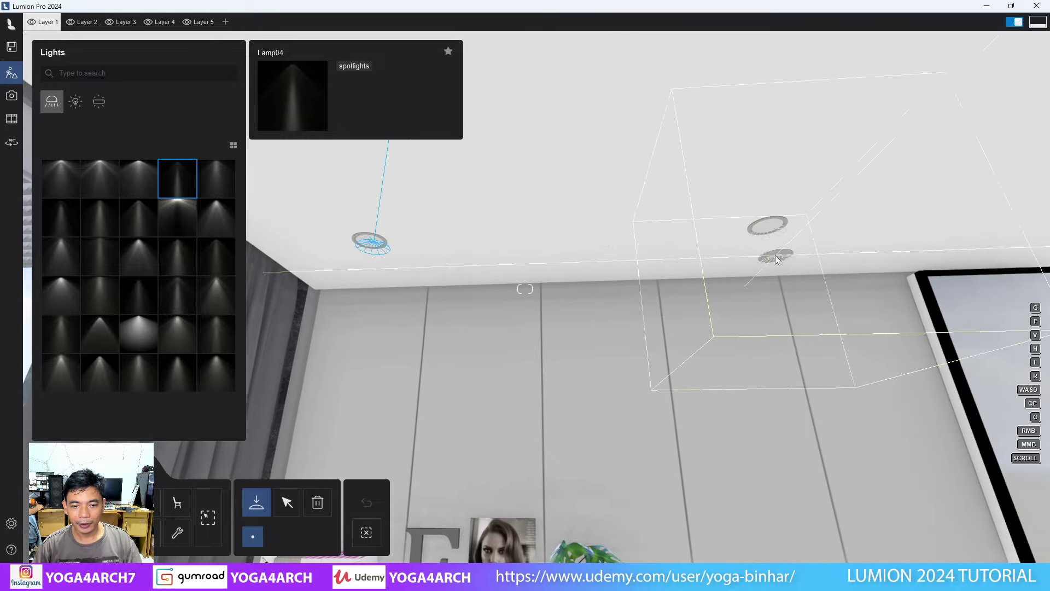
mouse_move(776, 219)
right_down()
mouse_move(1025, 285)
mouse_move(758, 192)
right_up()
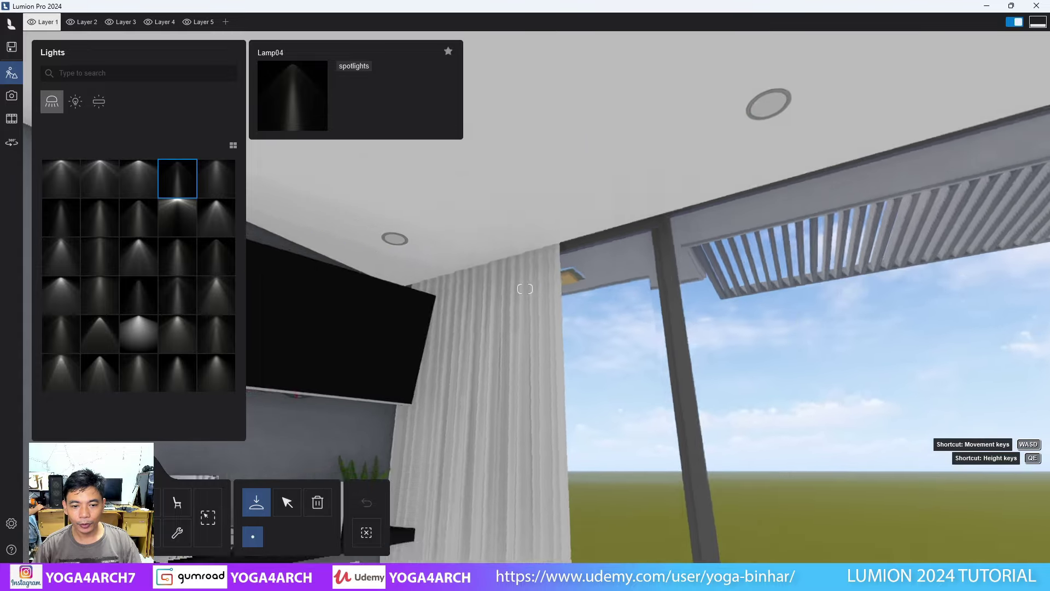
right_drag(758, 192, 868, 77)
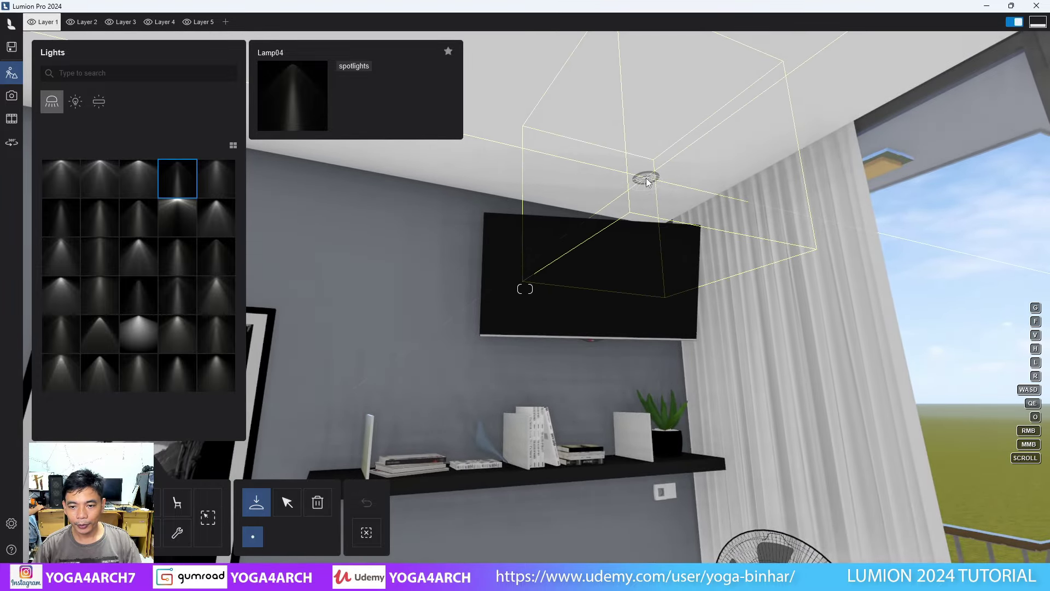
mouse_move(633, 175)
right_down()
mouse_move(547, 175)
mouse_move(668, 159)
mouse_move(861, 174)
mouse_move(809, 180)
right_up()
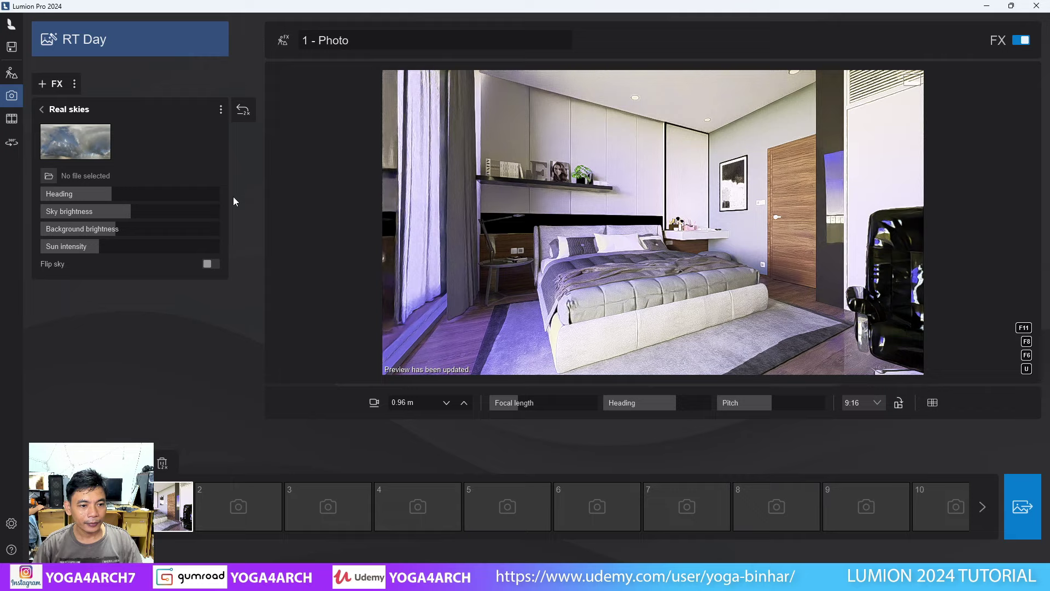
Step: Set the Real skies heading to -43° and flip the sky, then go back to Build mode
mouse_move(130, 194)
mouse_move(99, 196)
mouse_down()
mouse_move(97, 209)
mouse_move(166, 228)
mouse_move(66, 247)
mouse_up()
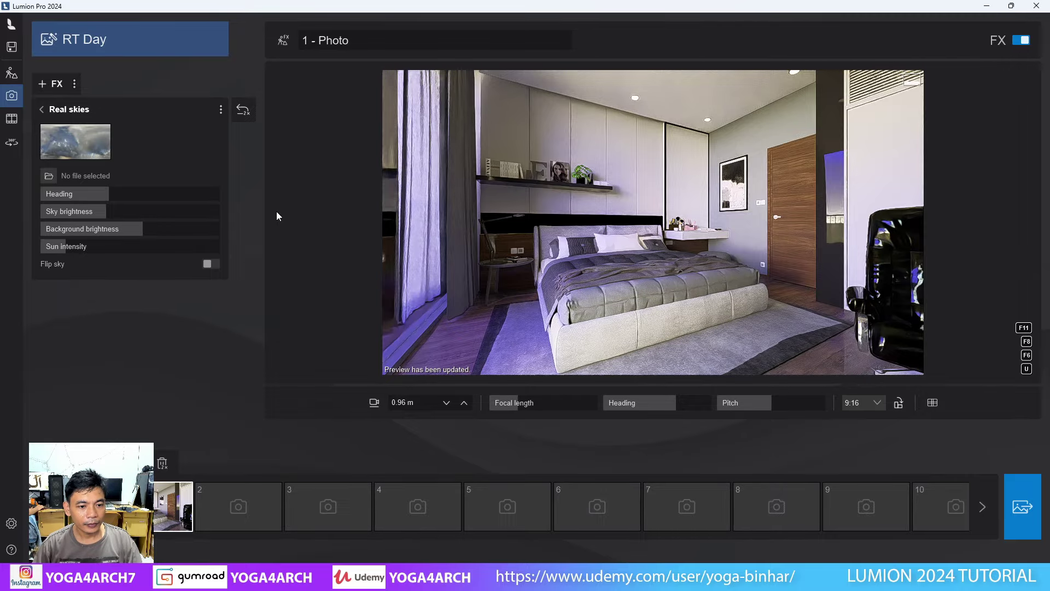
click(207, 264)
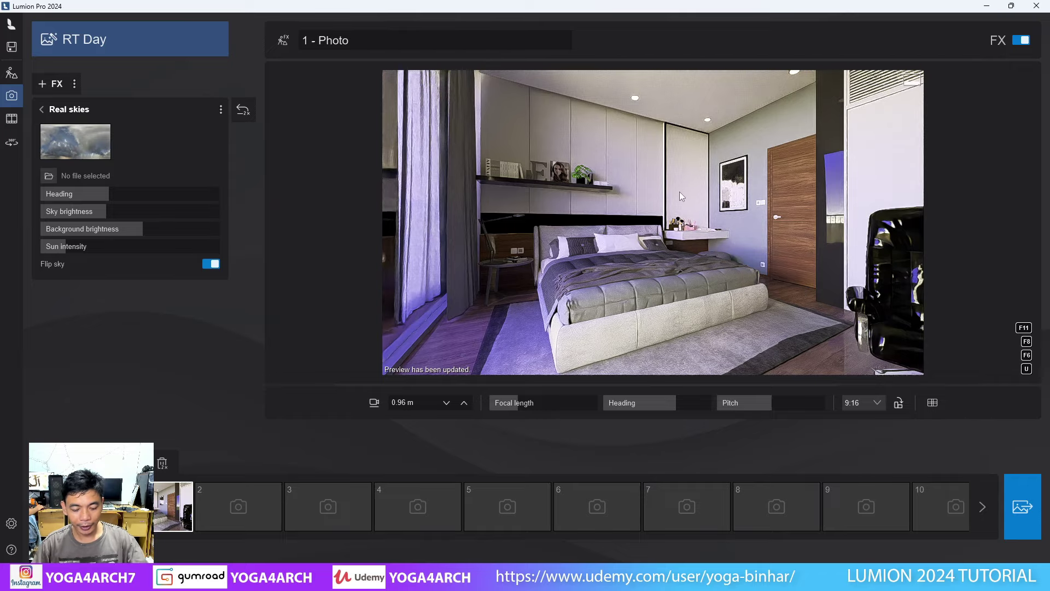
click(11, 74)
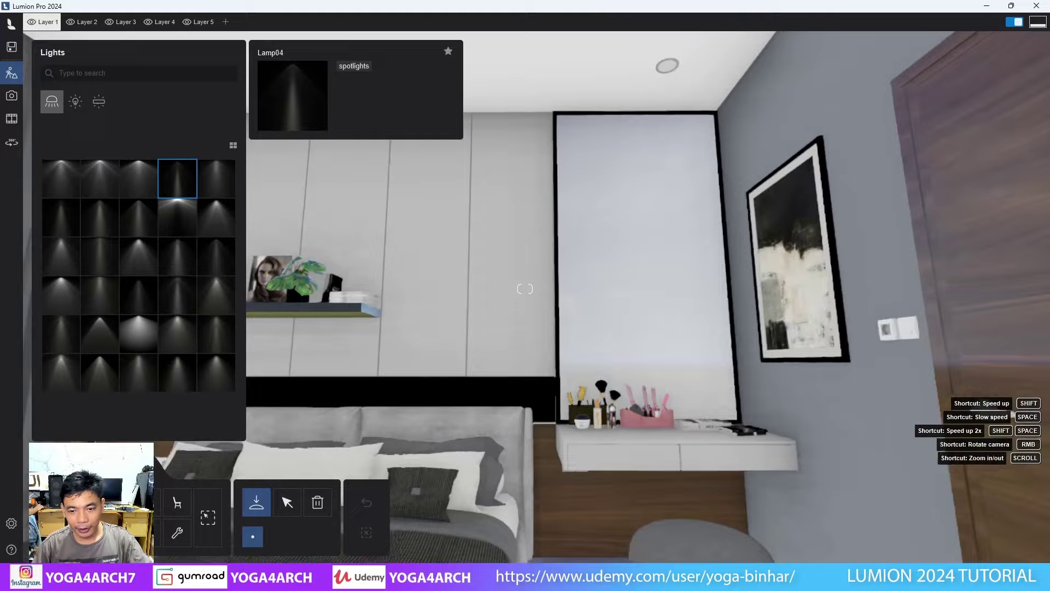
Step: Strip the mirror material's texture and relief, make it perfectly smooth and fully opaque
right_drag(618, 281, 618, 281)
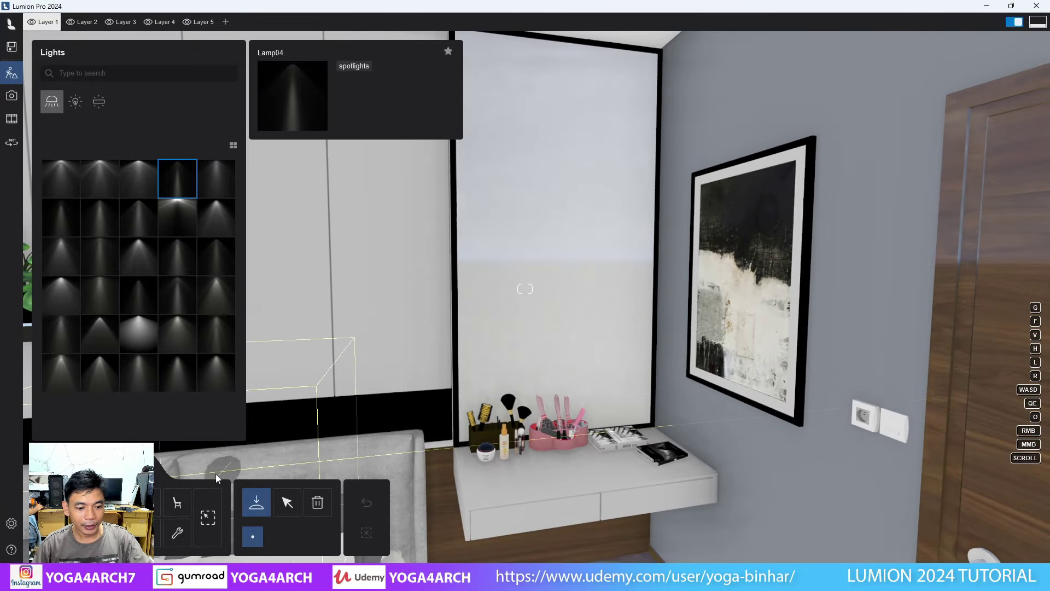
click(208, 517)
click(567, 146)
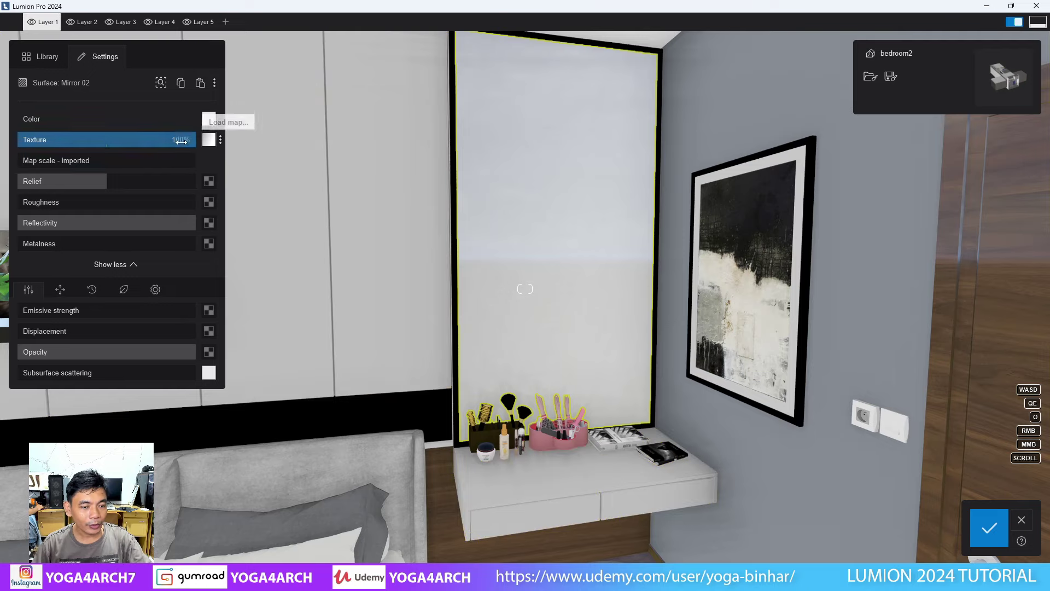
drag(182, 141, 18, 142)
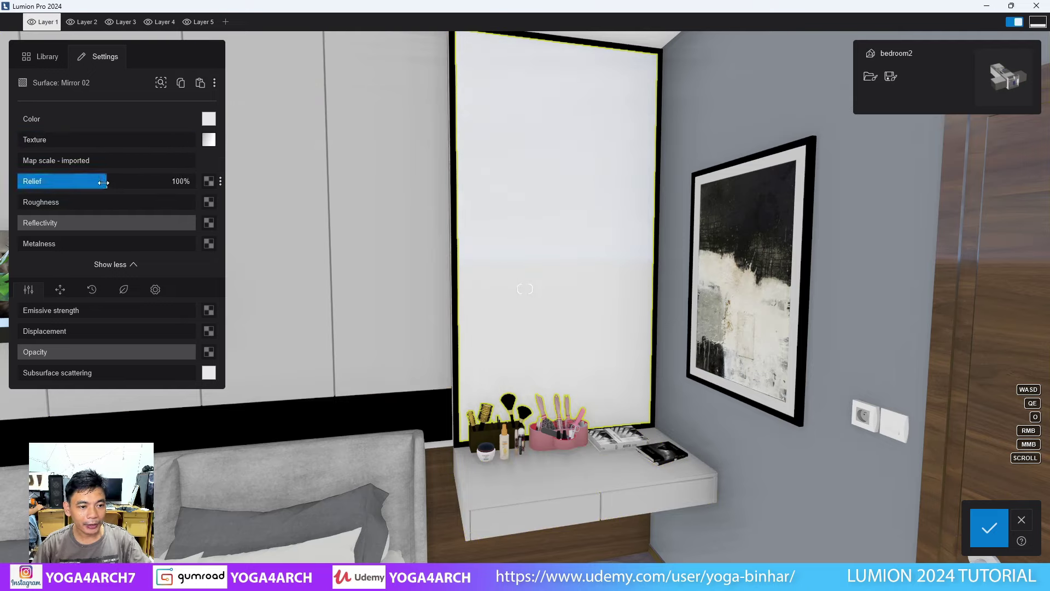
drag(103, 182, 17, 181)
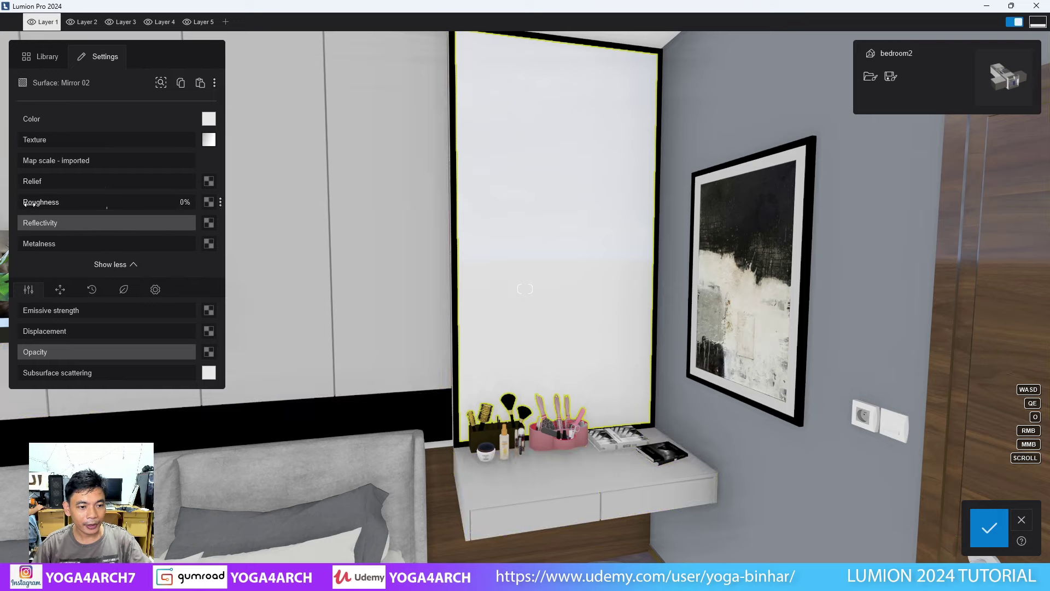
mouse_move(180, 202)
mouse_down()
mouse_move(12, 216)
mouse_move(117, 243)
mouse_move(198, 244)
mouse_up()
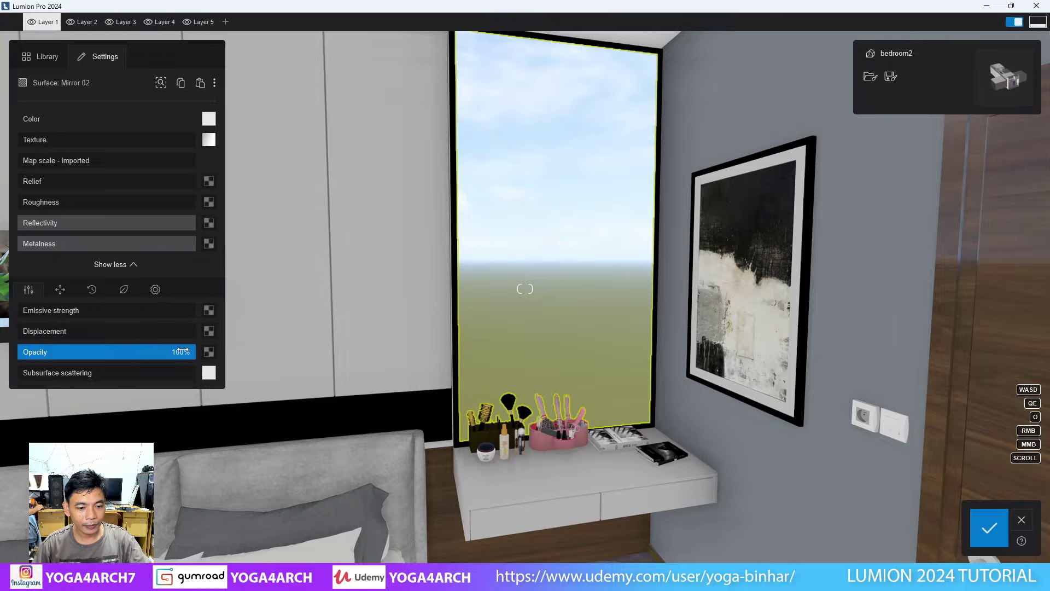
mouse_move(182, 351)
mouse_down()
mouse_move(20, 352)
mouse_move(196, 352)
mouse_up()
Step: Make the desk chair rougher with 22% reflectivity and paste its material onto the armrests
key(a)
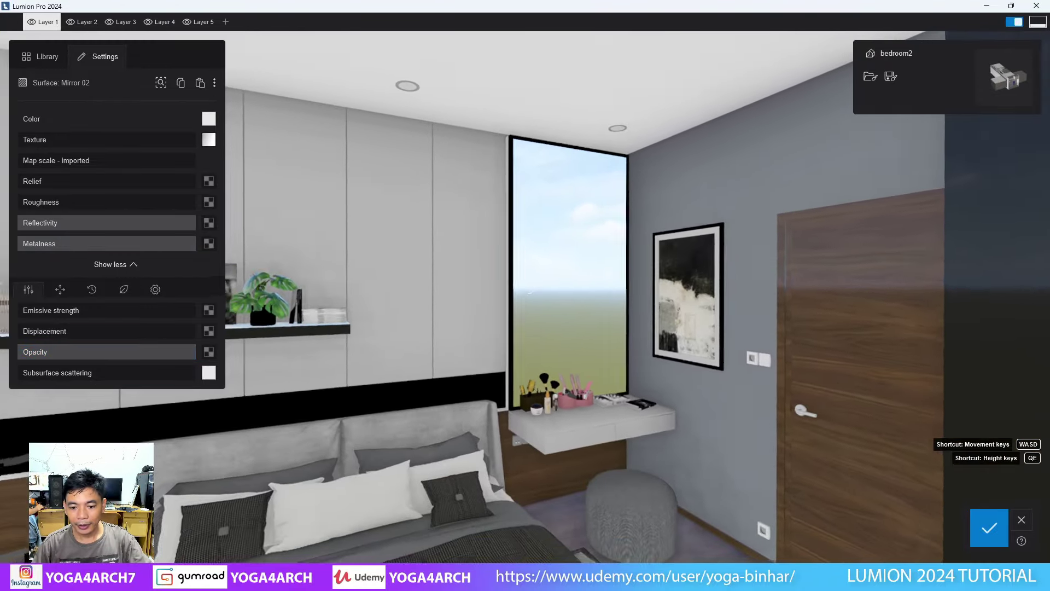
mouse_move(546, 244)
right_down()
mouse_move(293, 225)
mouse_move(301, 146)
right_up()
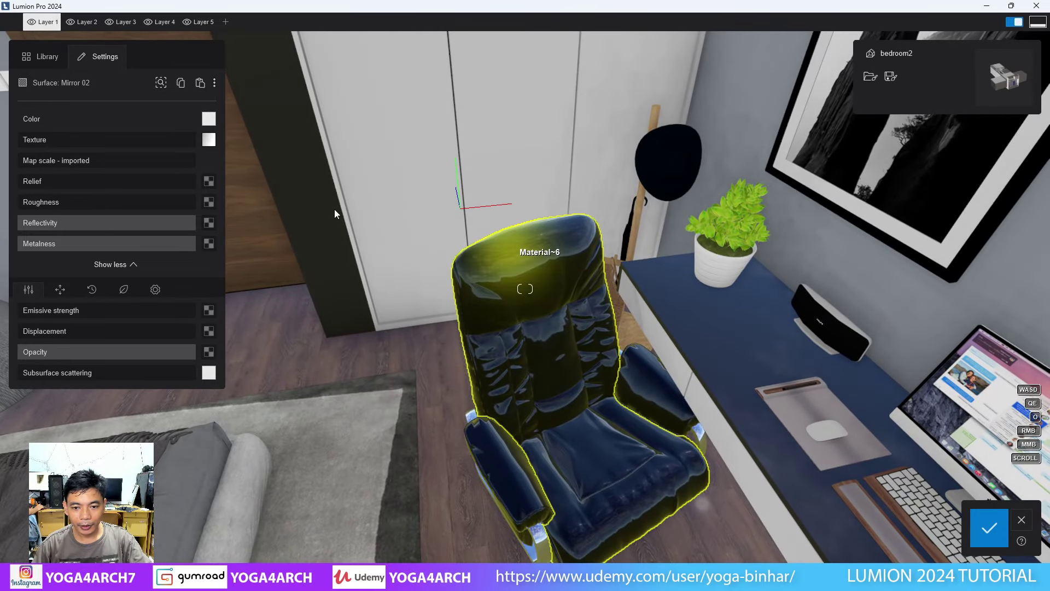
click(525, 263)
mouse_move(107, 202)
mouse_down()
mouse_move(87, 207)
mouse_move(153, 204)
mouse_up()
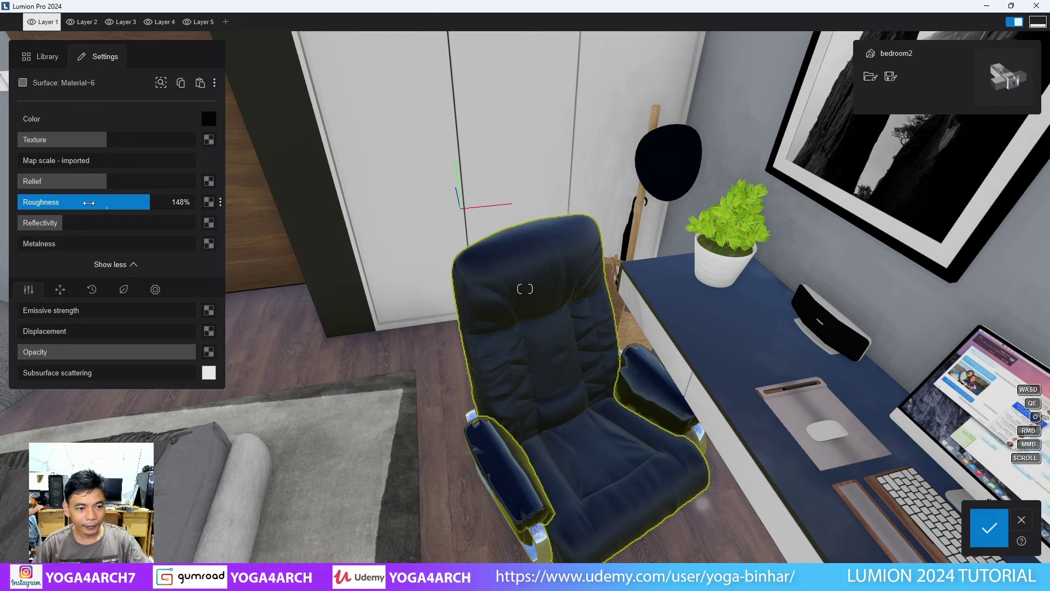
drag(62, 227, 38, 224)
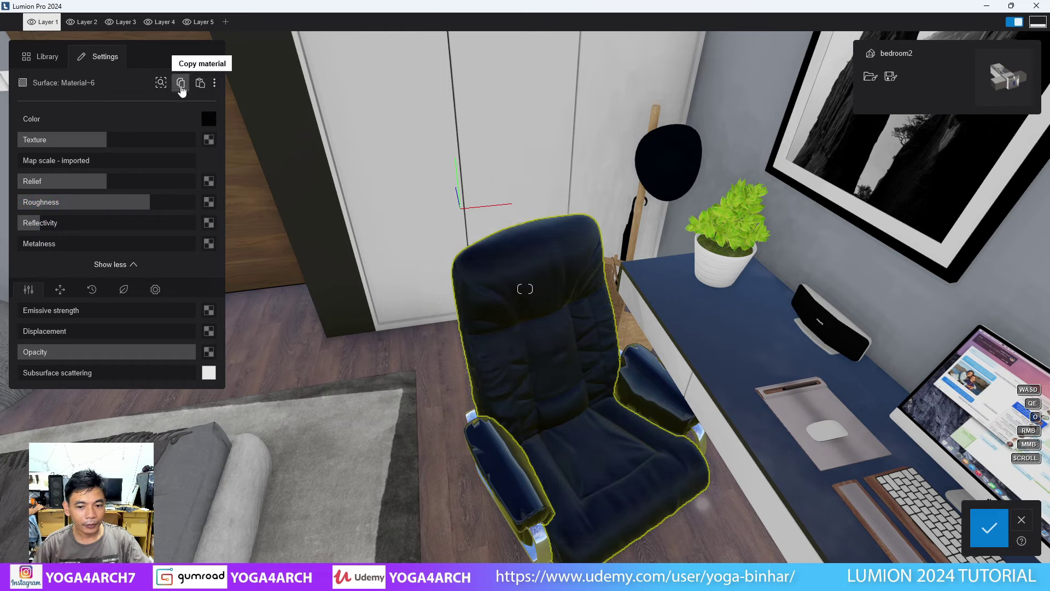
click(509, 470)
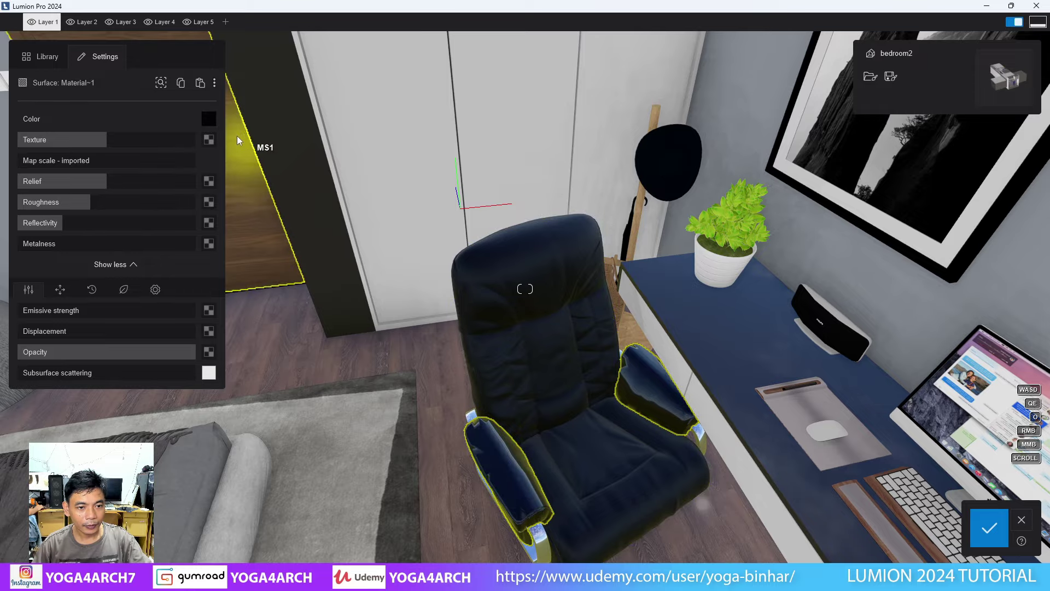
click(200, 82)
Step: Raise the monitor screen's emissive glow and save the material changes
right_drag(417, 376, 683, 273)
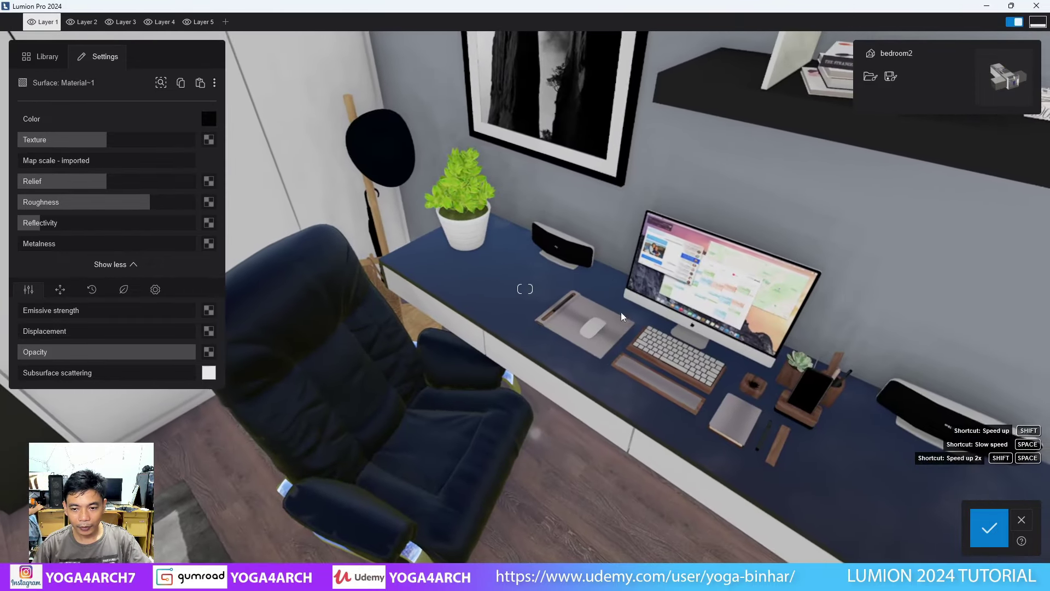
click(684, 272)
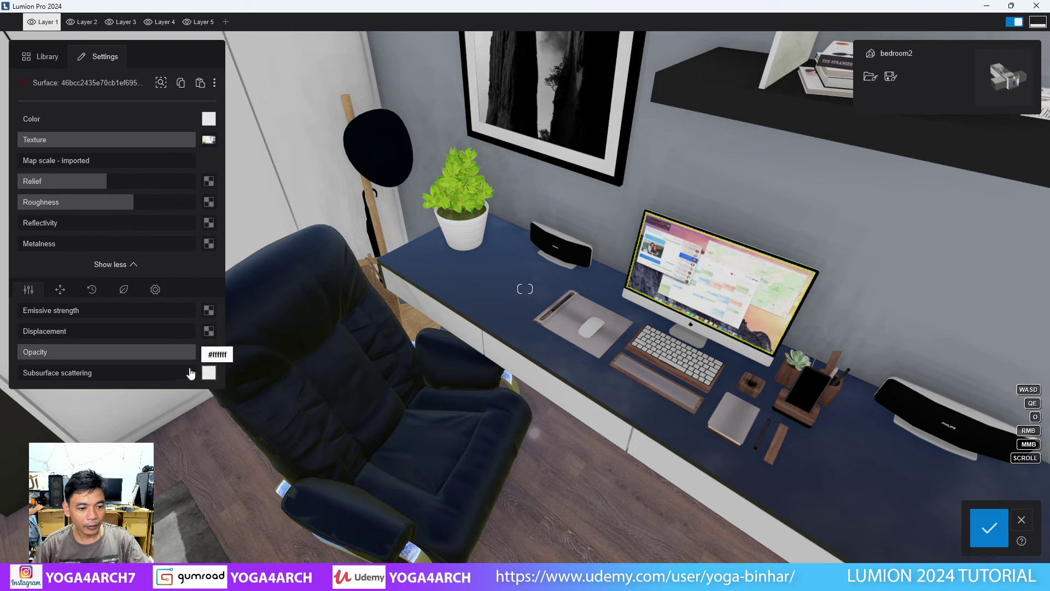
drag(22, 310, 142, 310)
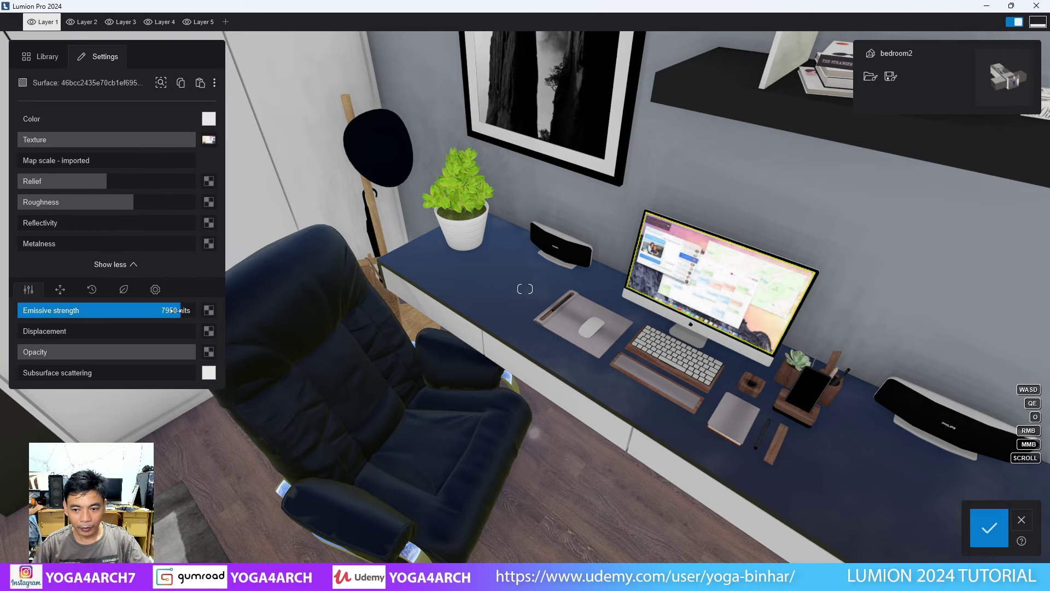
click(997, 533)
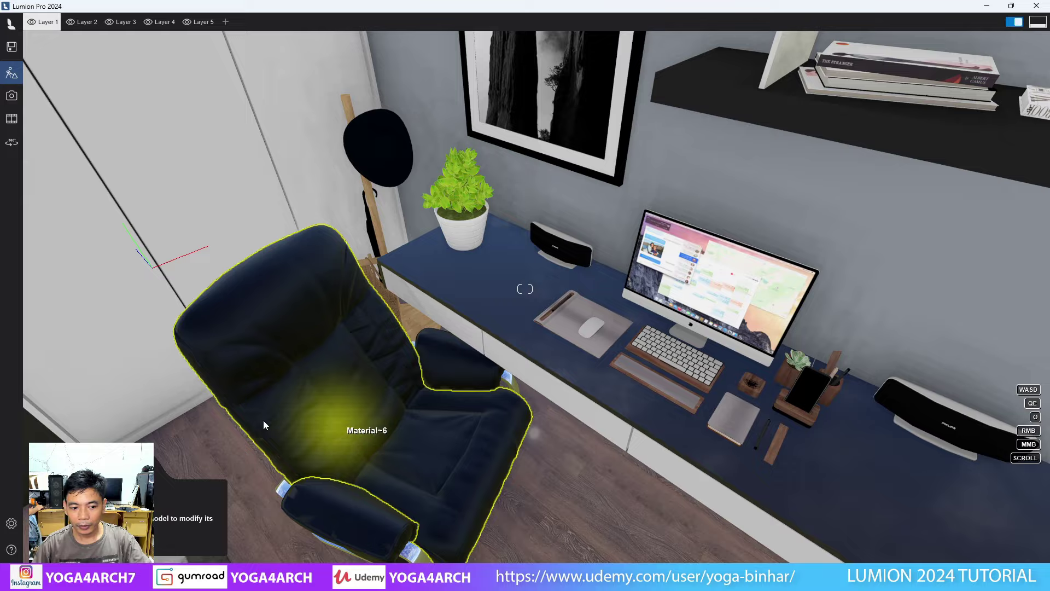
Step: Restore photo slot 1's bedroom view and turn the camera toward the balcony window
click(12, 95)
click(173, 505)
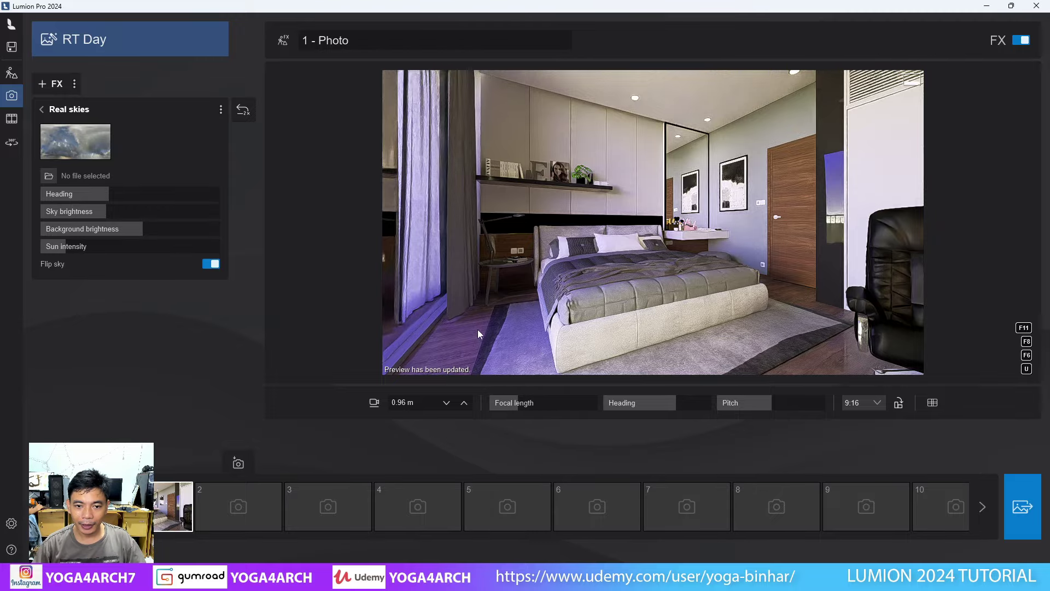
scroll(651, 239, up, 3)
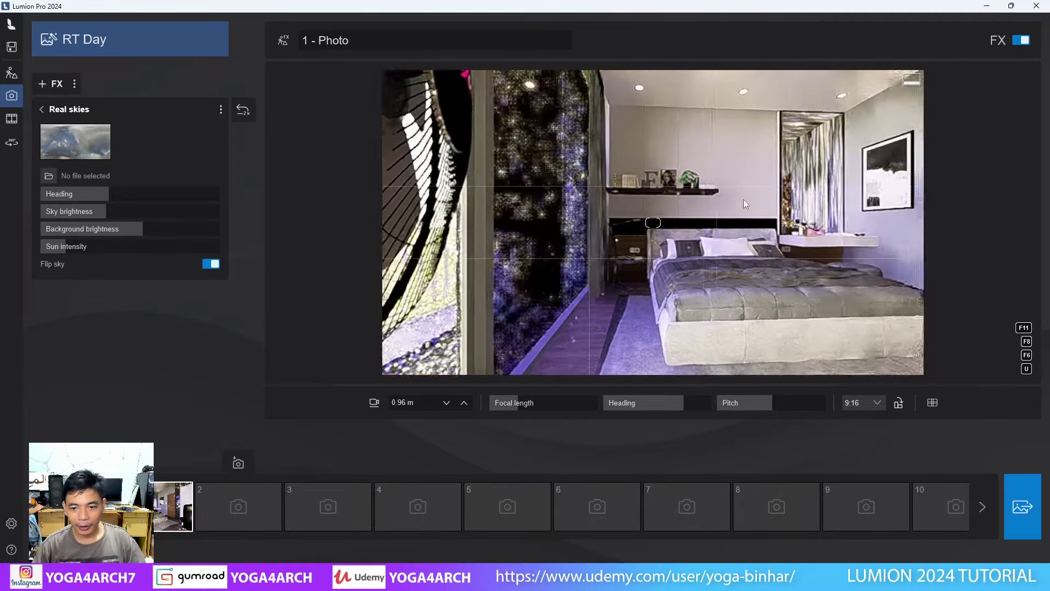
right_drag(752, 203, 794, 186)
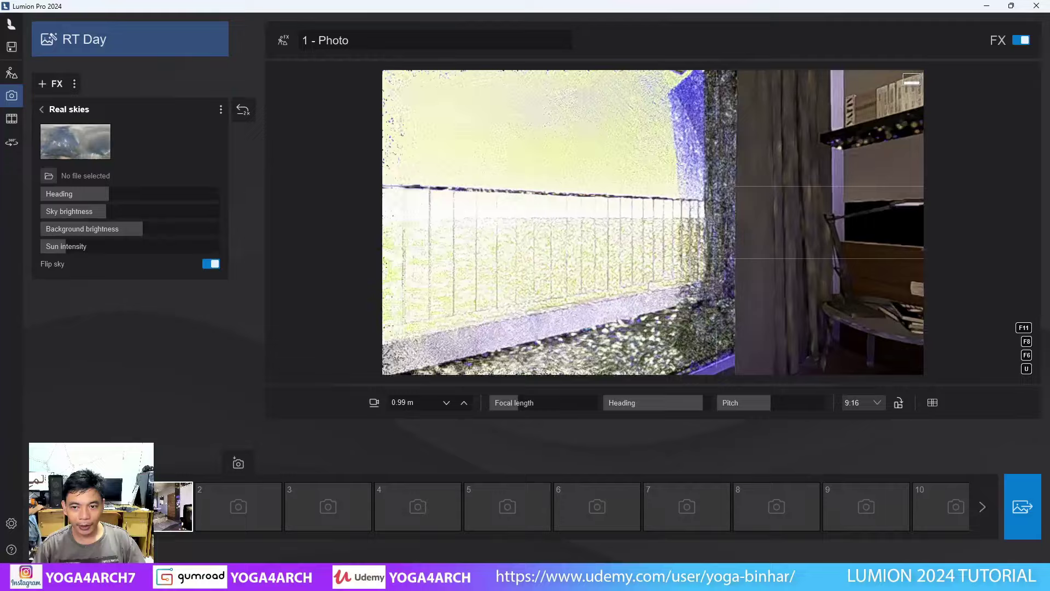
scroll(793, 185, down, 3)
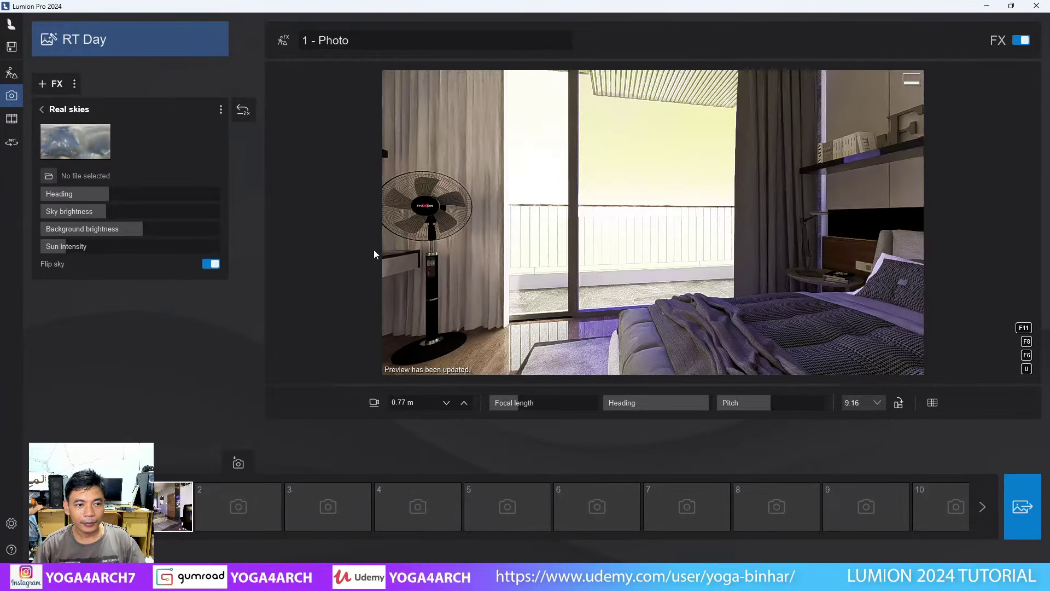
Step: Give the 000_glass balcony material 98% transparency, Double sided 0 and 96% reflectivity, then save
click(12, 73)
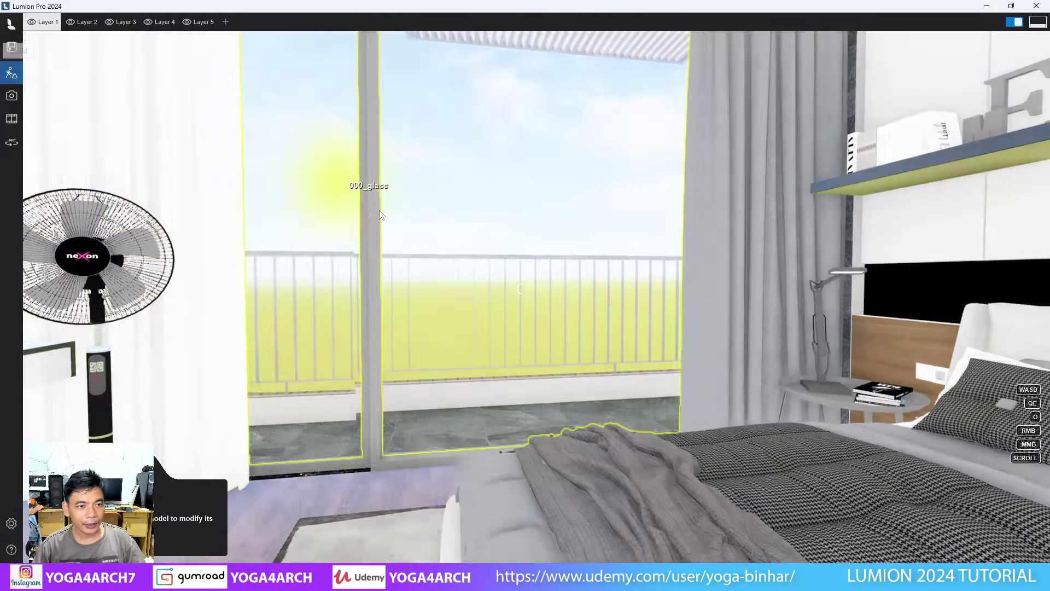
click(513, 265)
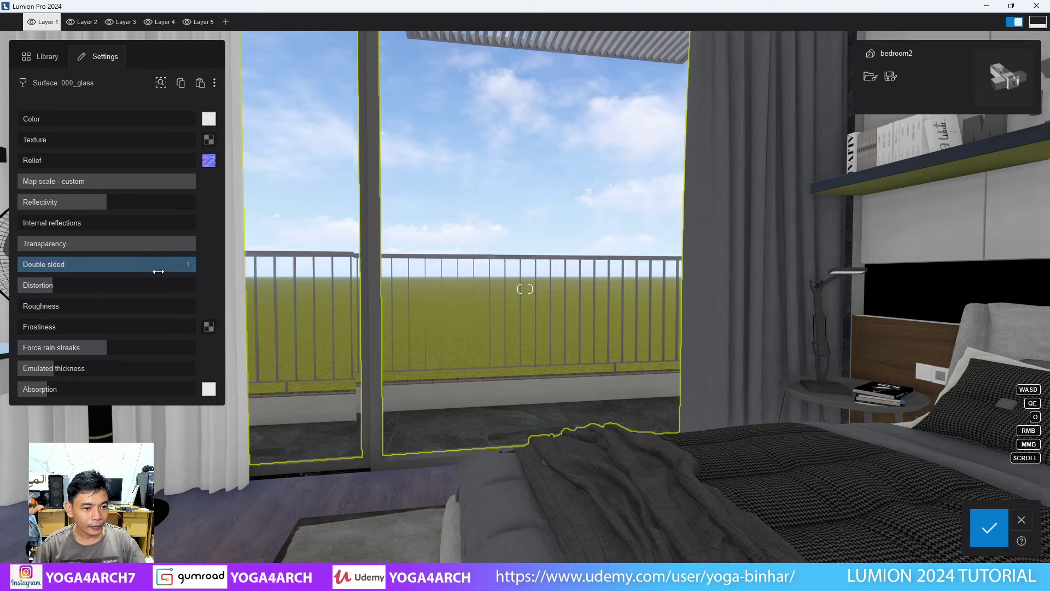
mouse_move(158, 243)
mouse_down()
mouse_move(22, 244)
mouse_move(193, 244)
mouse_up()
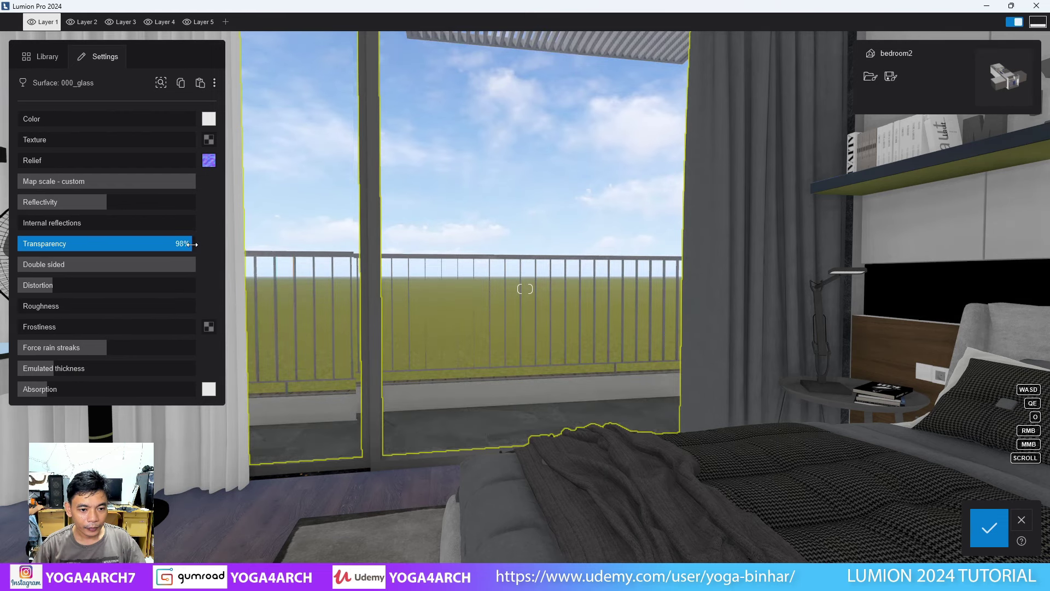
click(188, 264)
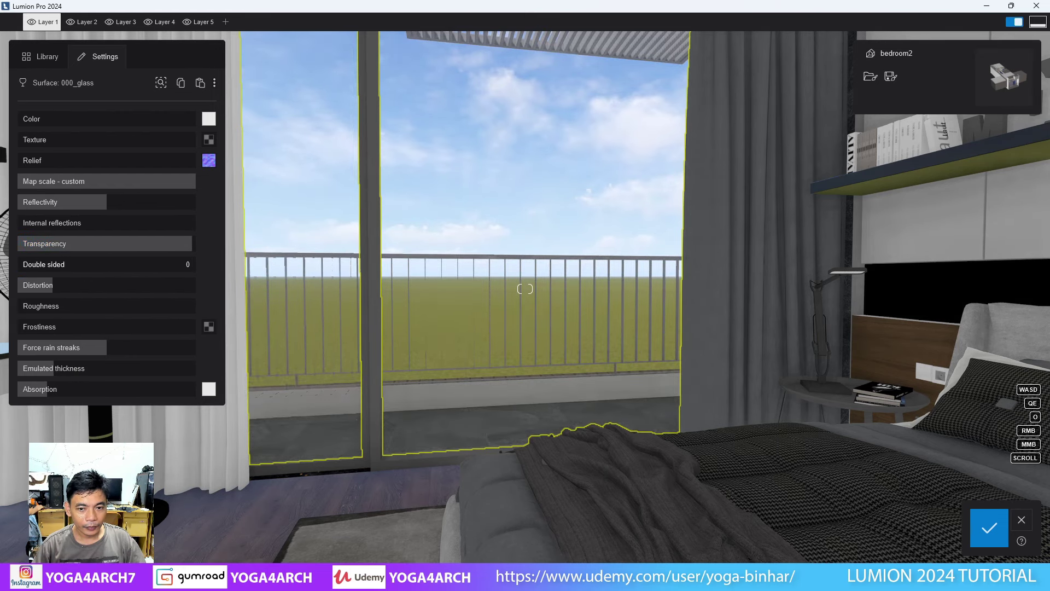
right_drag(329, 290, 492, 290)
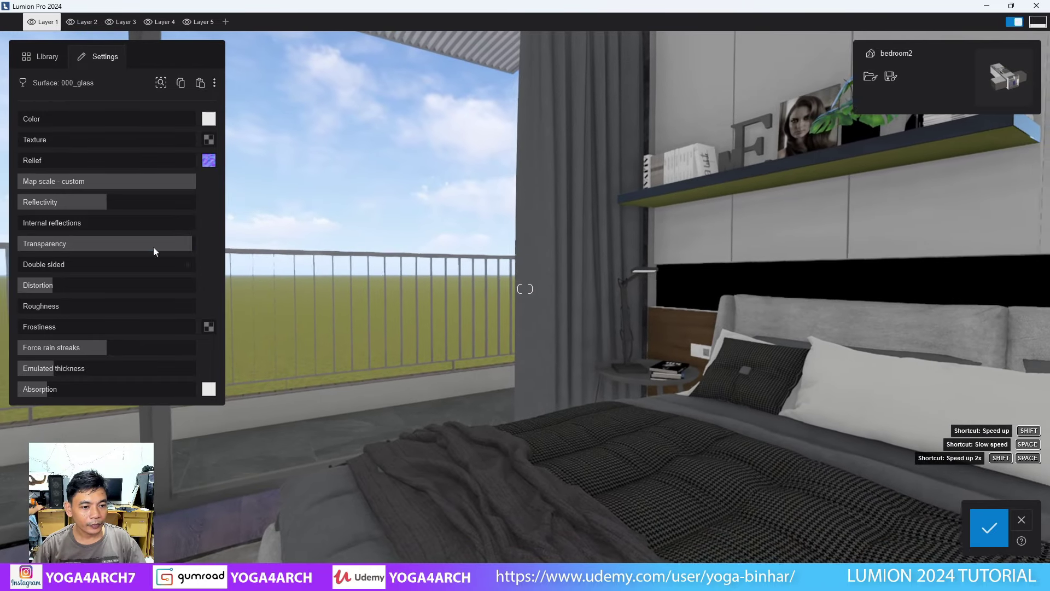
drag(98, 204, 124, 203)
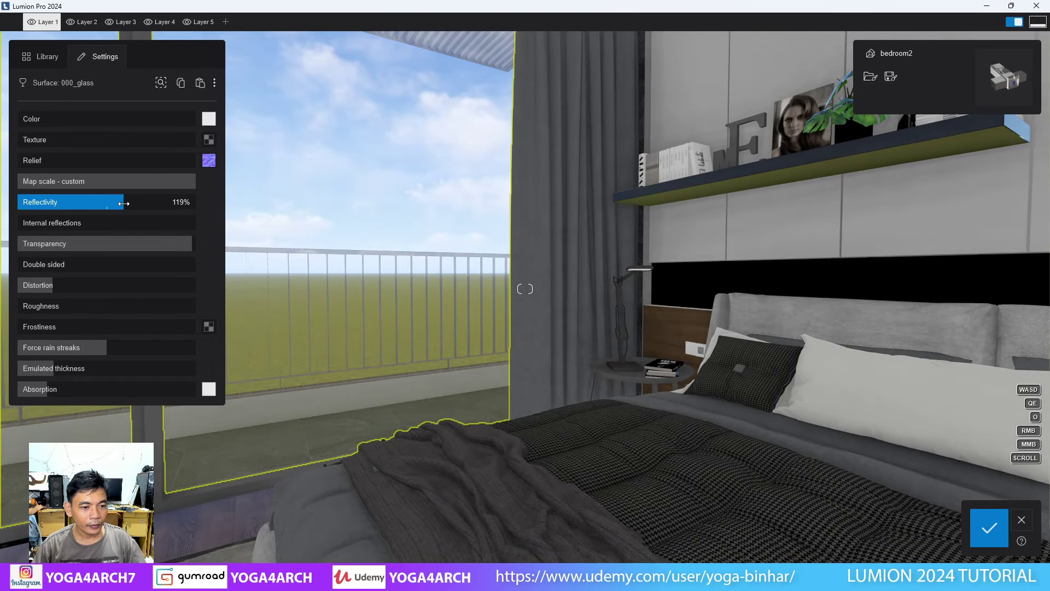
click(209, 119)
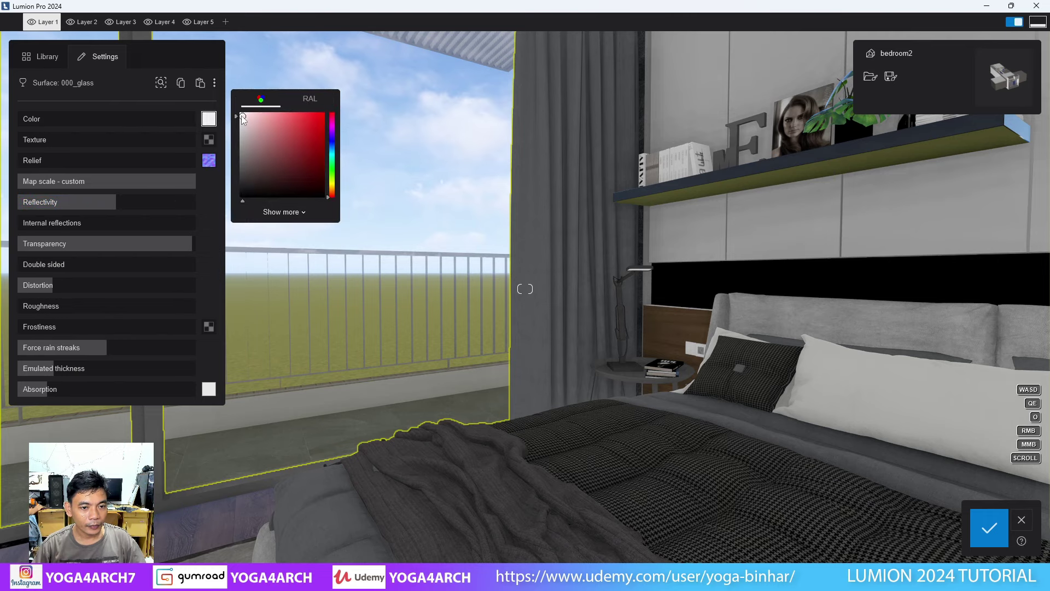
click(989, 527)
right_drag(584, 389, 547, 386)
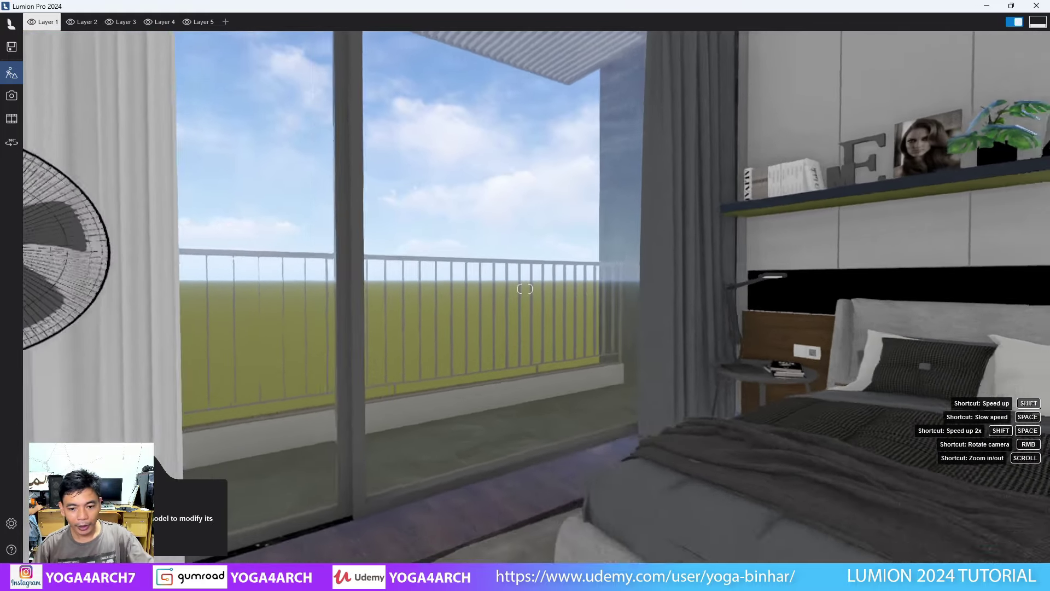
Step: Plant AmericanElm2 L RT elms on the lawn outside the balcony and return to the photo view
right_drag(525, 285, 525, 289)
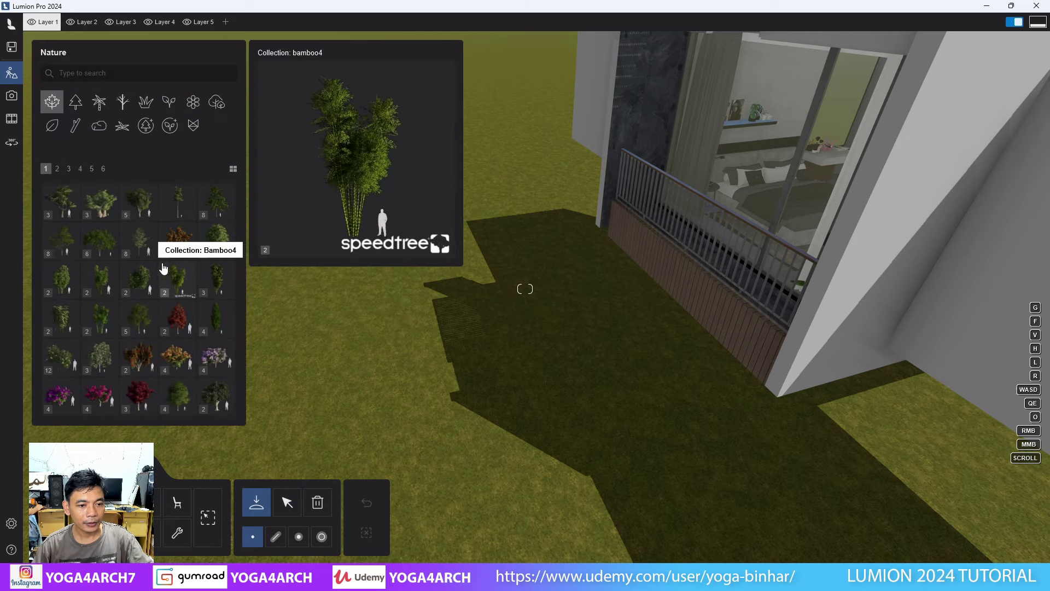
click(104, 234)
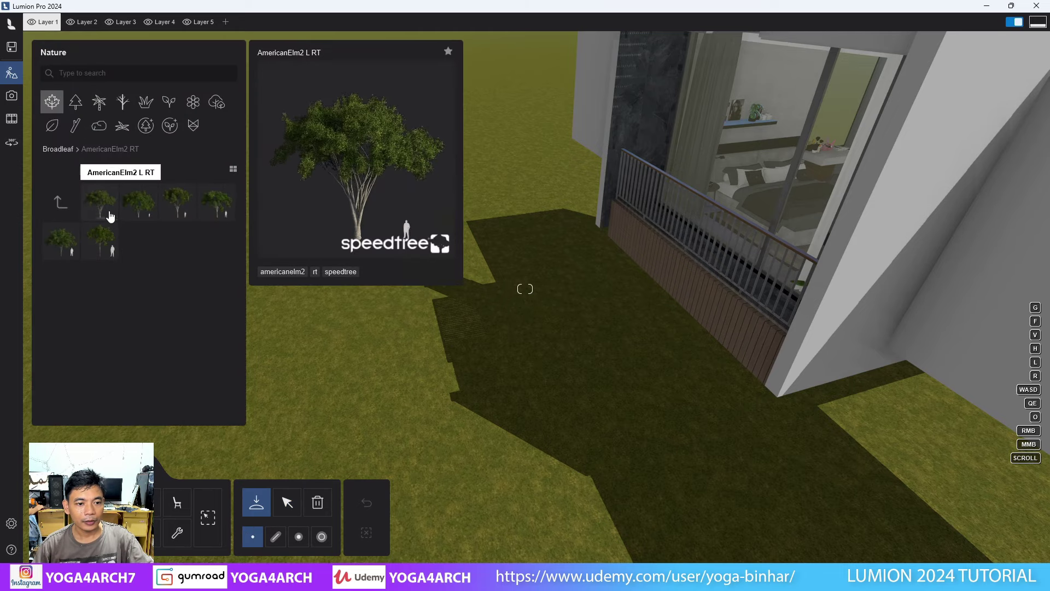
click(99, 202)
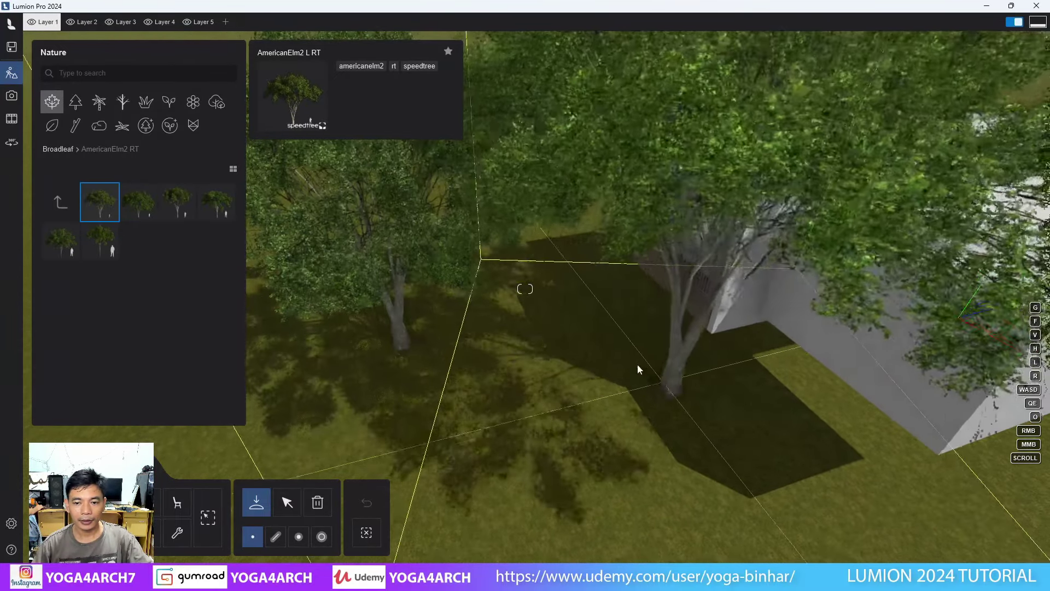
right_drag(637, 363, 638, 328)
scroll(493, 383, down, 5)
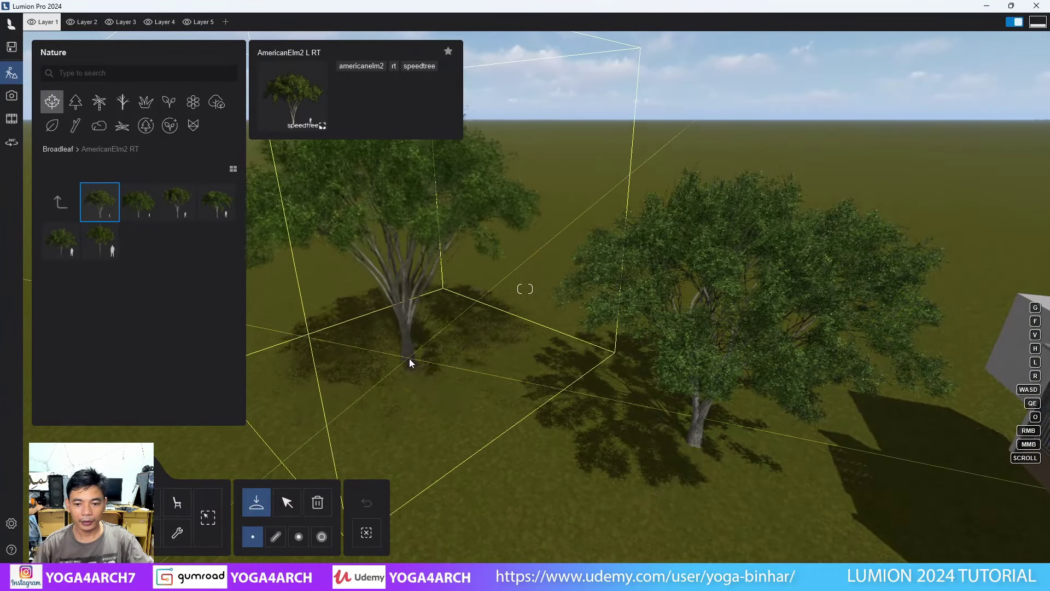
mouse_move(409, 359)
right_down()
mouse_move(455, 284)
mouse_move(455, 396)
right_up()
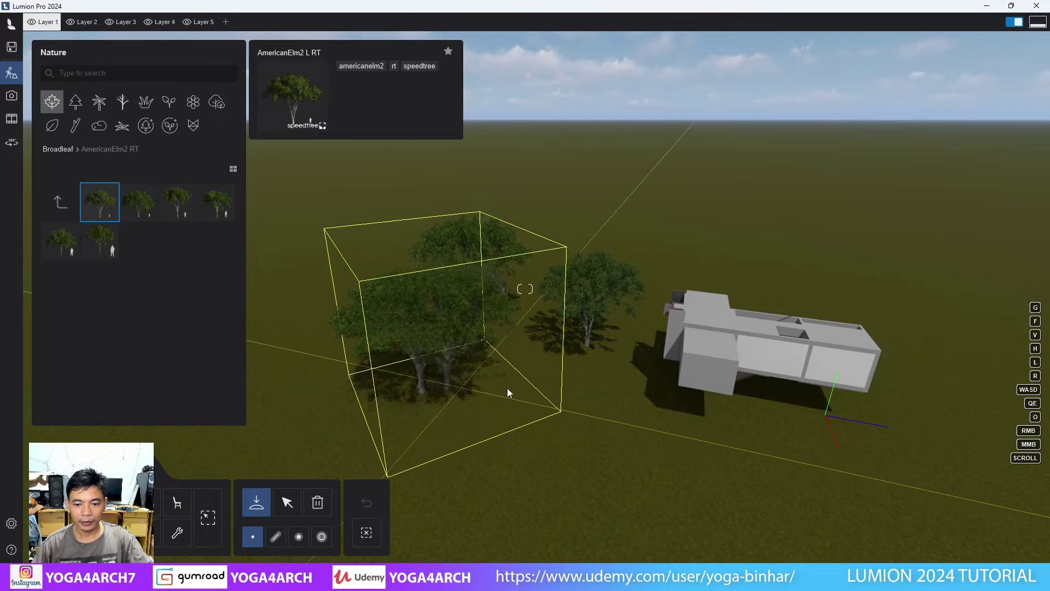
click(586, 343)
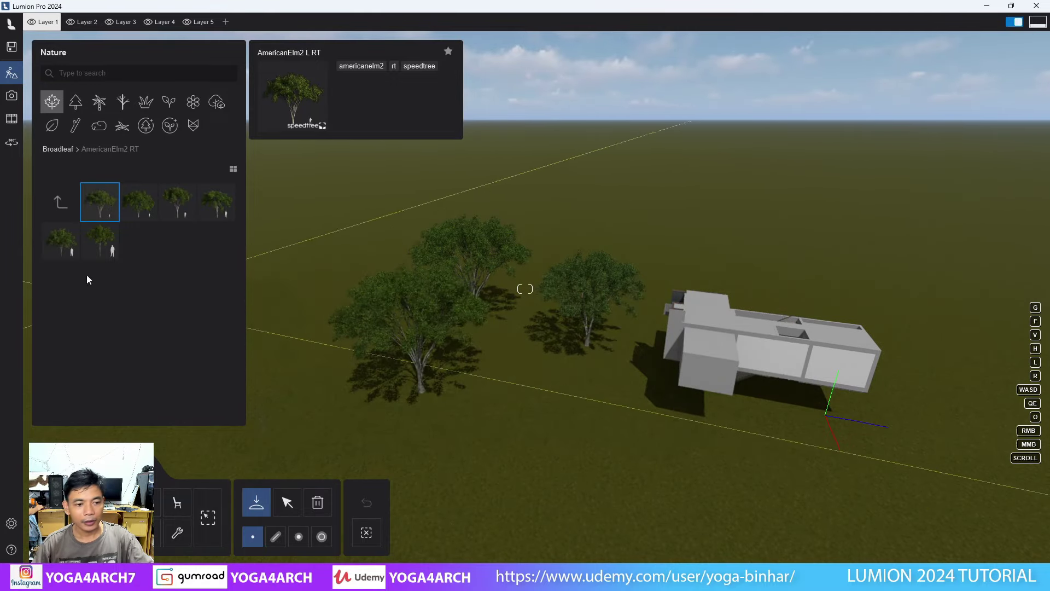
click(13, 102)
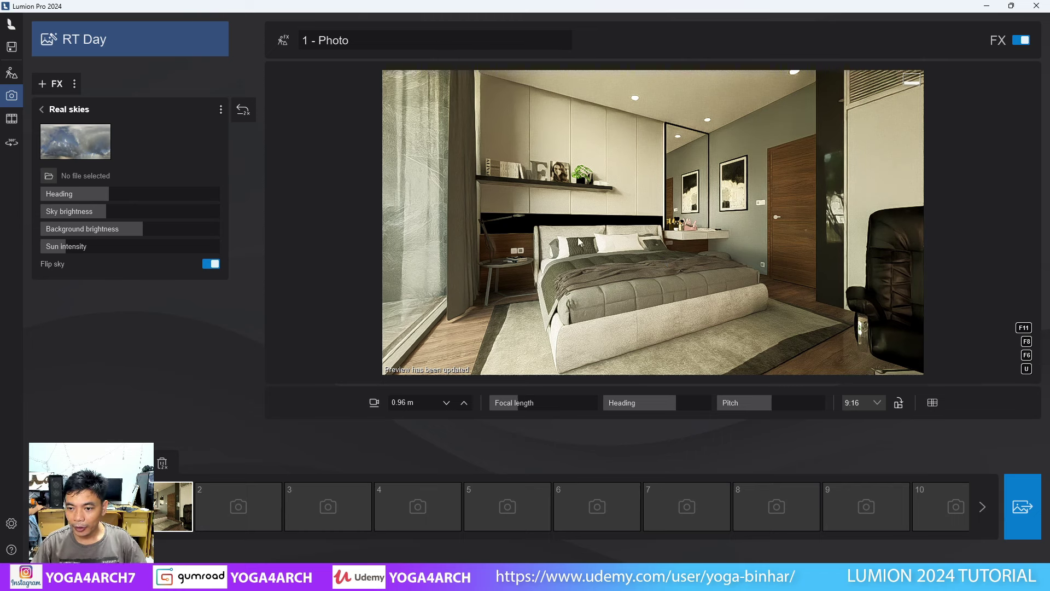
Step: Set the Ray tracing effect's quality to High (256 samples, 7 bounces)
click(41, 108)
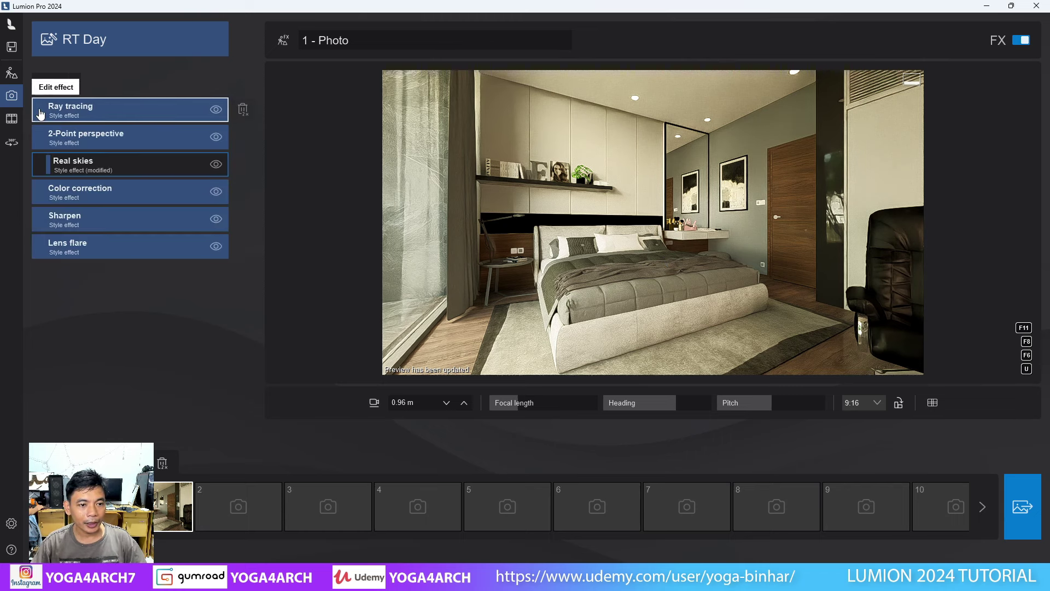
click(167, 109)
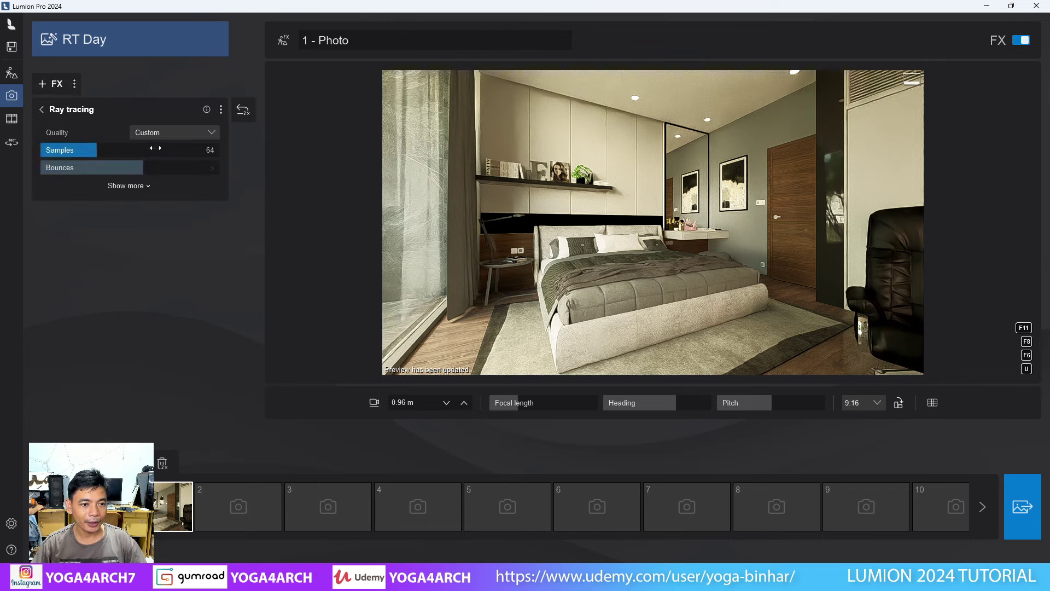
click(197, 136)
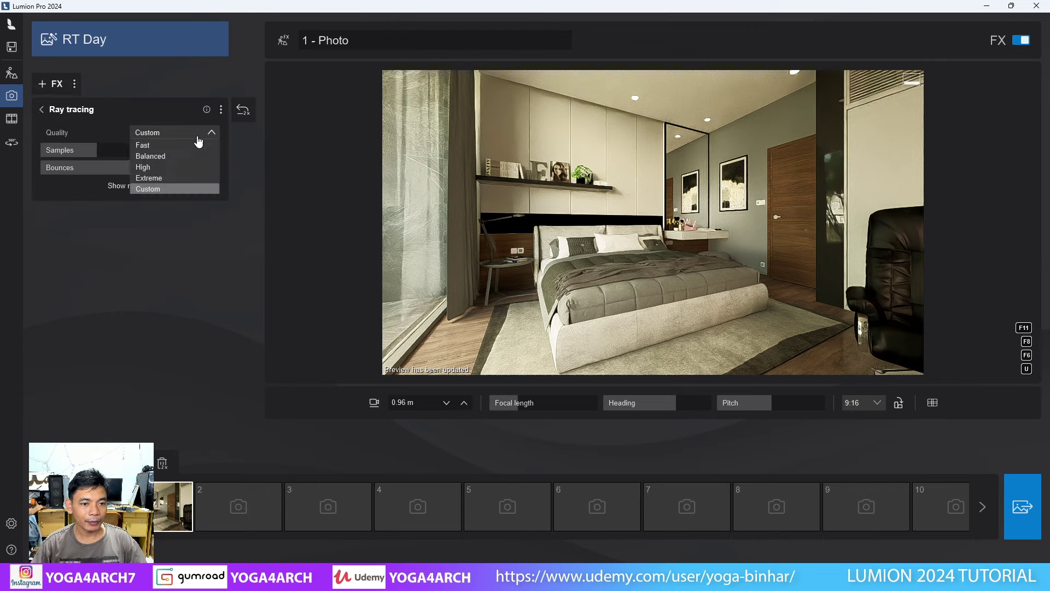
click(194, 167)
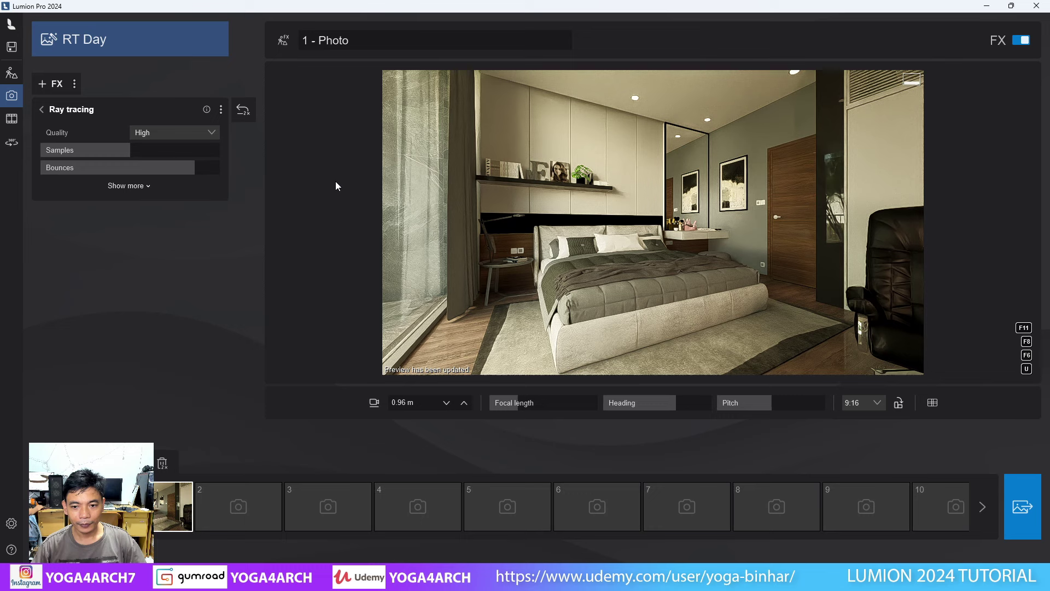
Step: In Color correction, lower highlights to 139% and shadows to 48%, and raise gamma slightly
click(41, 109)
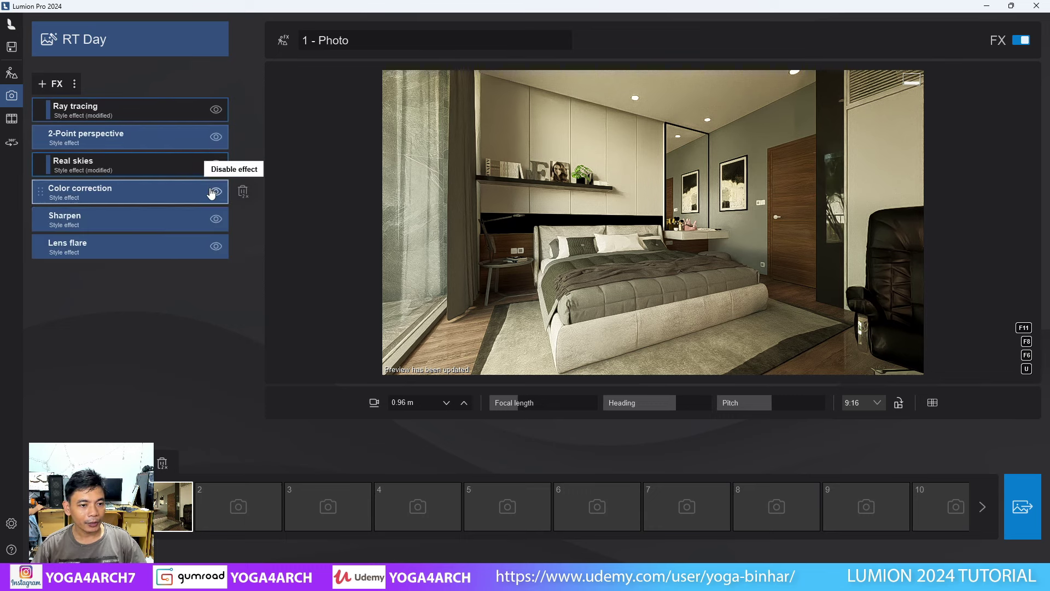
click(140, 198)
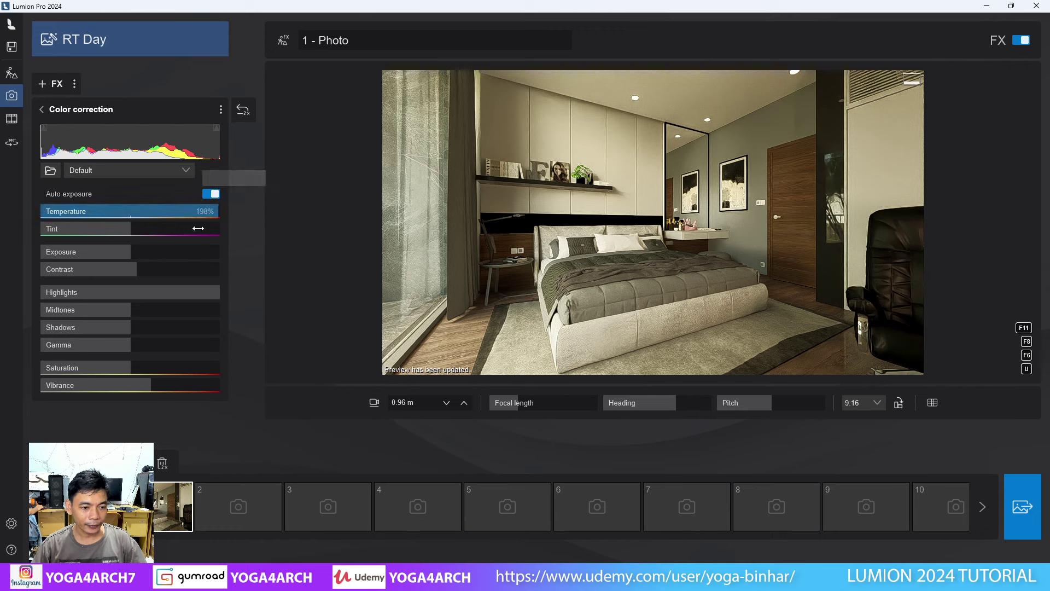
mouse_move(213, 292)
mouse_down()
mouse_move(157, 286)
mouse_move(157, 310)
mouse_up()
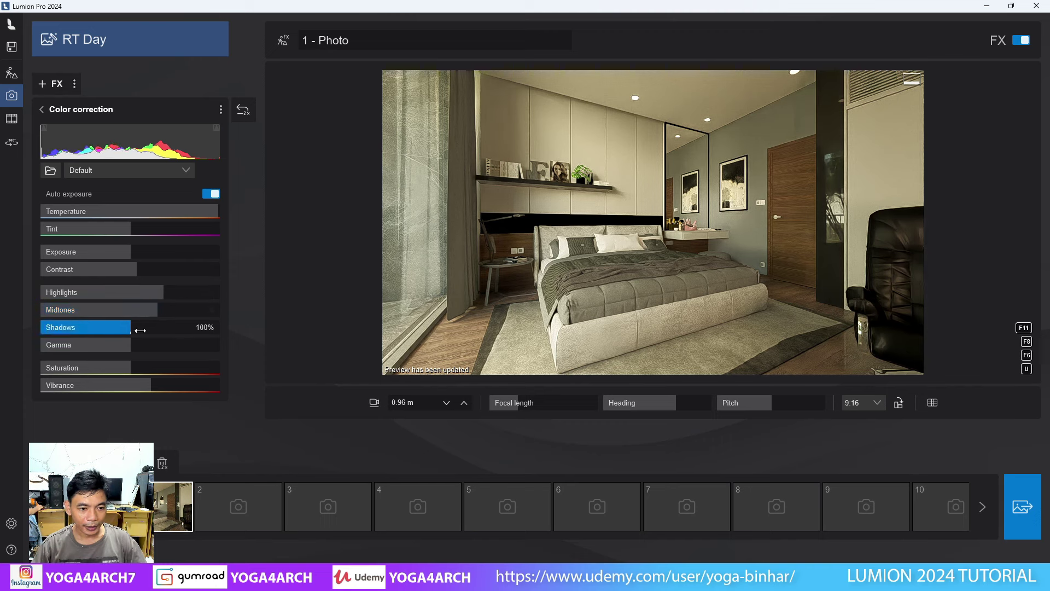
mouse_move(134, 330)
mouse_down()
mouse_move(72, 334)
mouse_move(143, 337)
mouse_up()
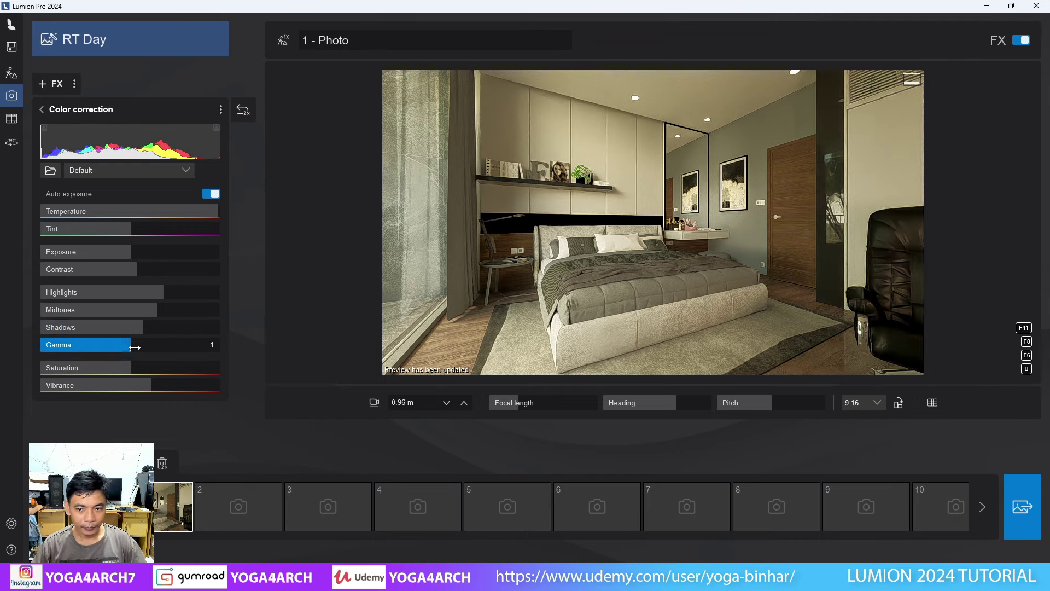
click(134, 346)
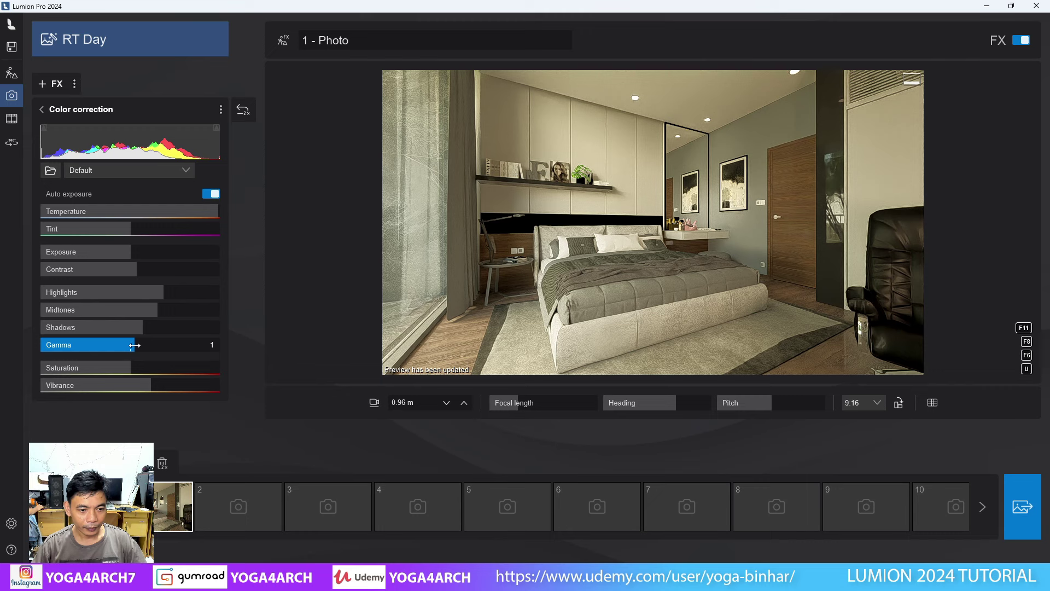
drag(135, 345, 136, 345)
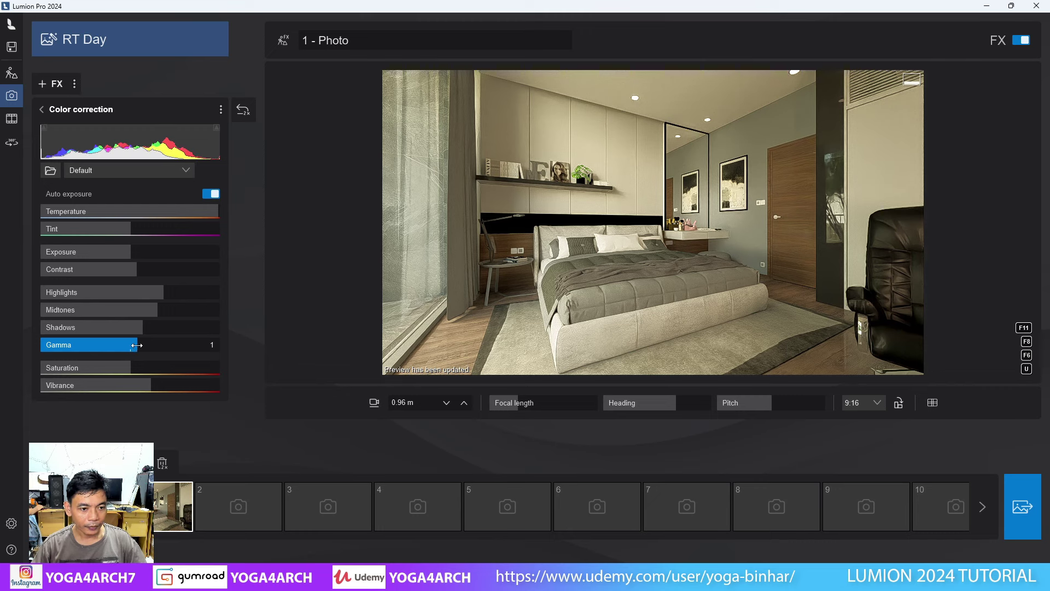
Step: Set tint to 92%, contrast to 111% and vibrance to 90%
drag(130, 227, 137, 221)
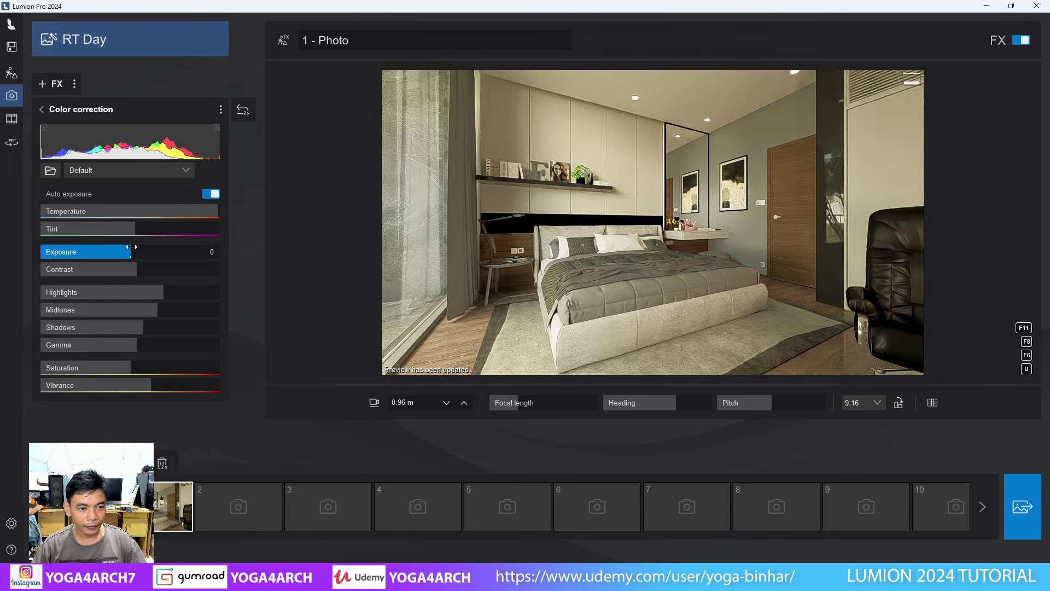
mouse_move(134, 268)
mouse_down()
mouse_move(178, 265)
mouse_move(161, 263)
mouse_up()
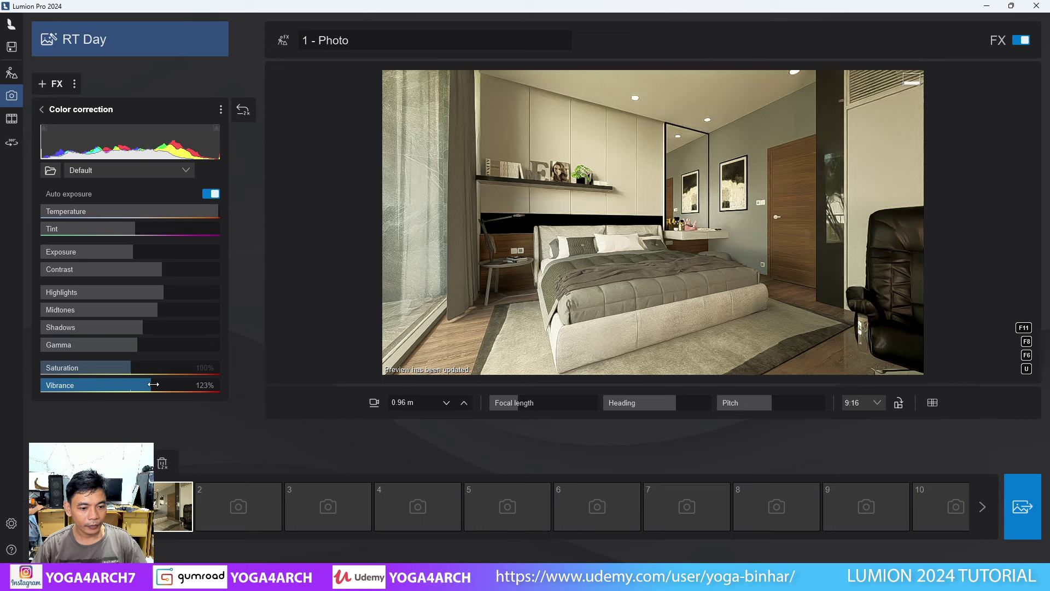
double_click(125, 382)
drag(126, 382, 122, 381)
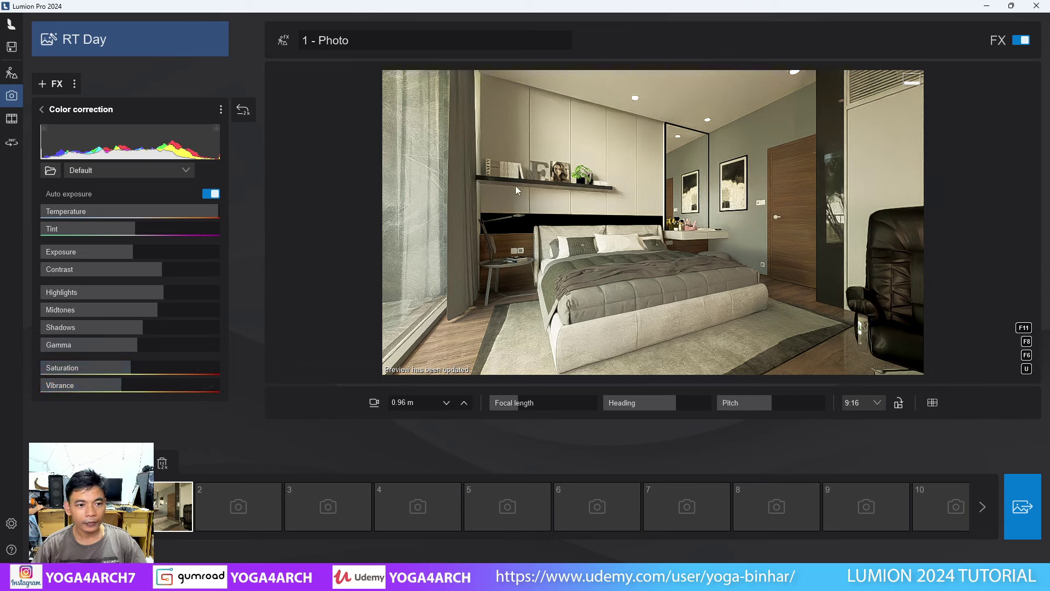
click(41, 110)
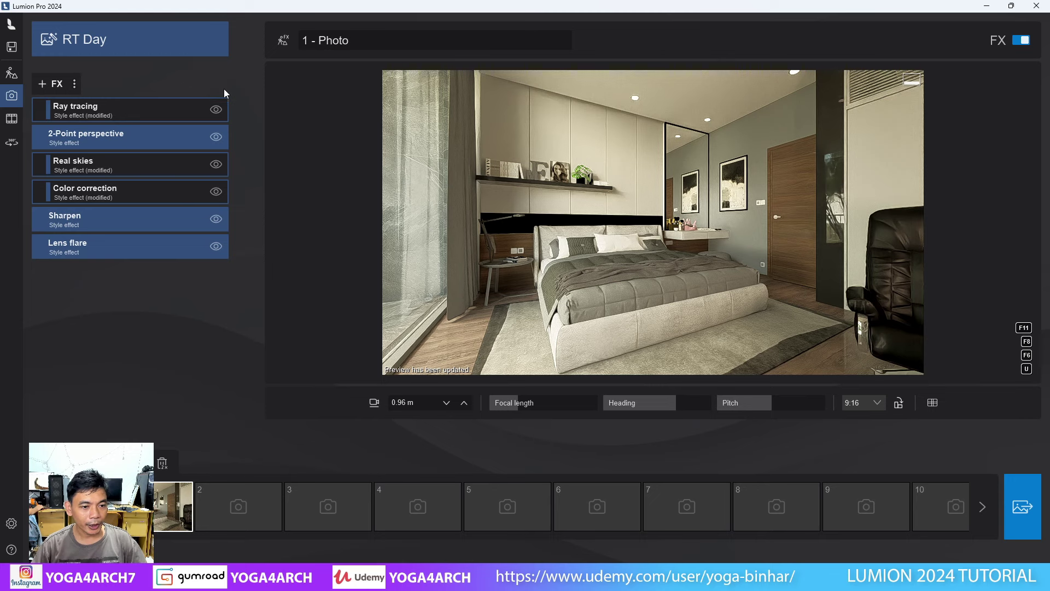
Step: Add a Vignette effect, found by searching 'VIG', with a 9% amount
click(50, 84)
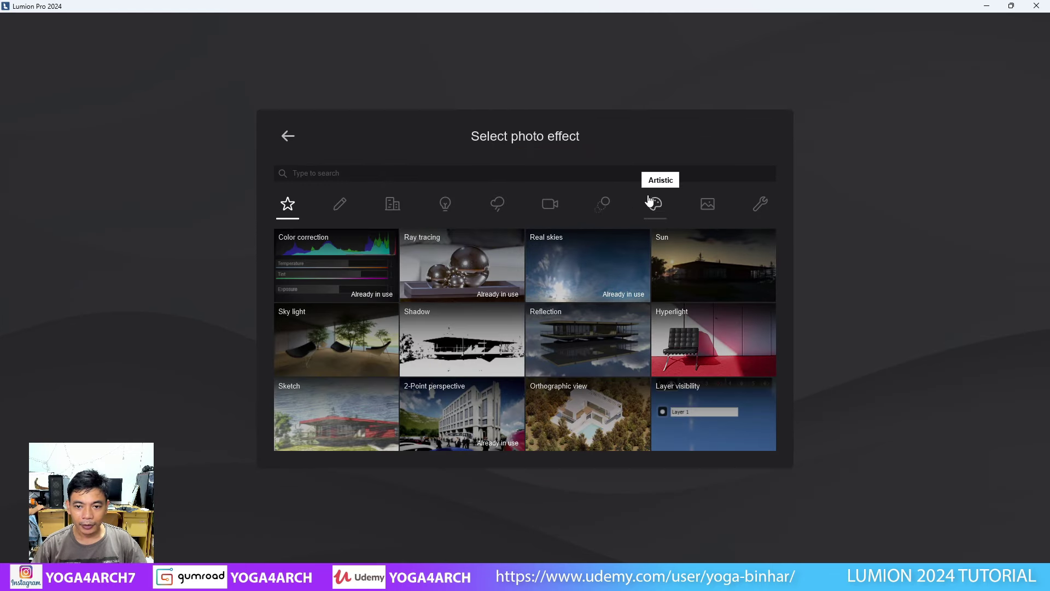
click(540, 173)
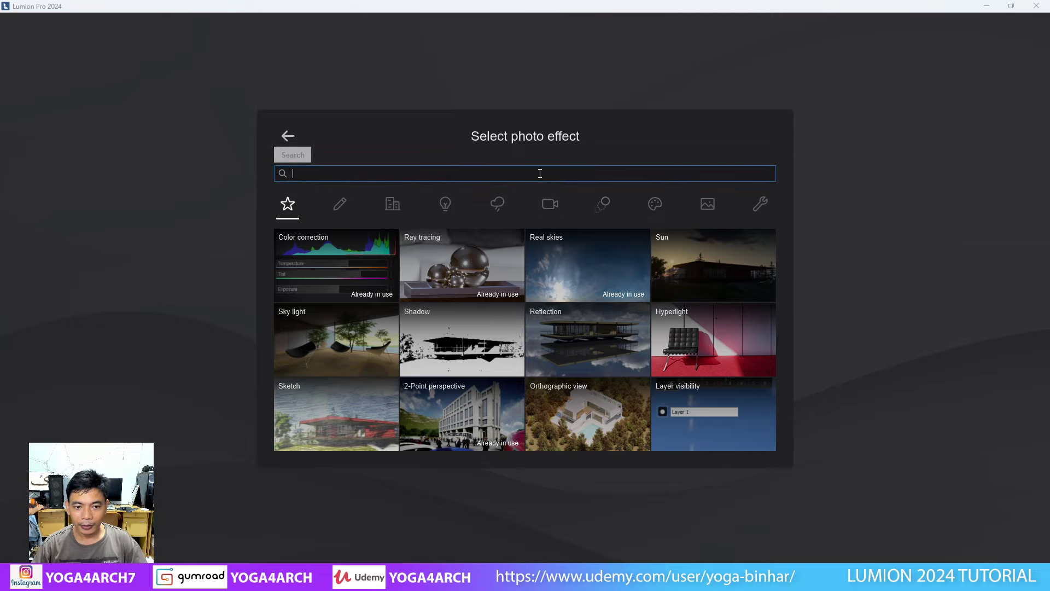
text(VIG)
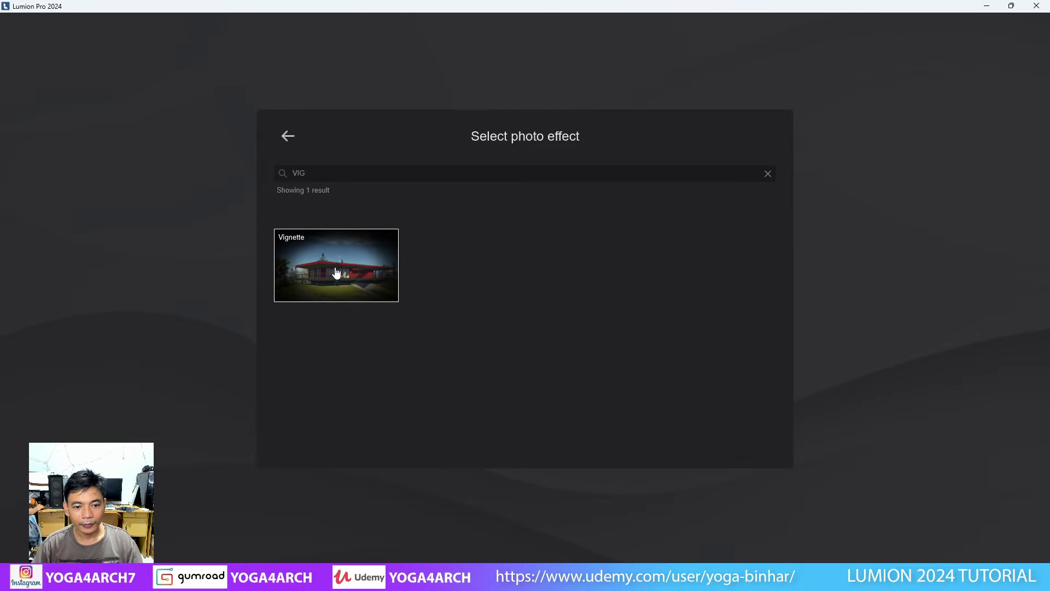
click(337, 273)
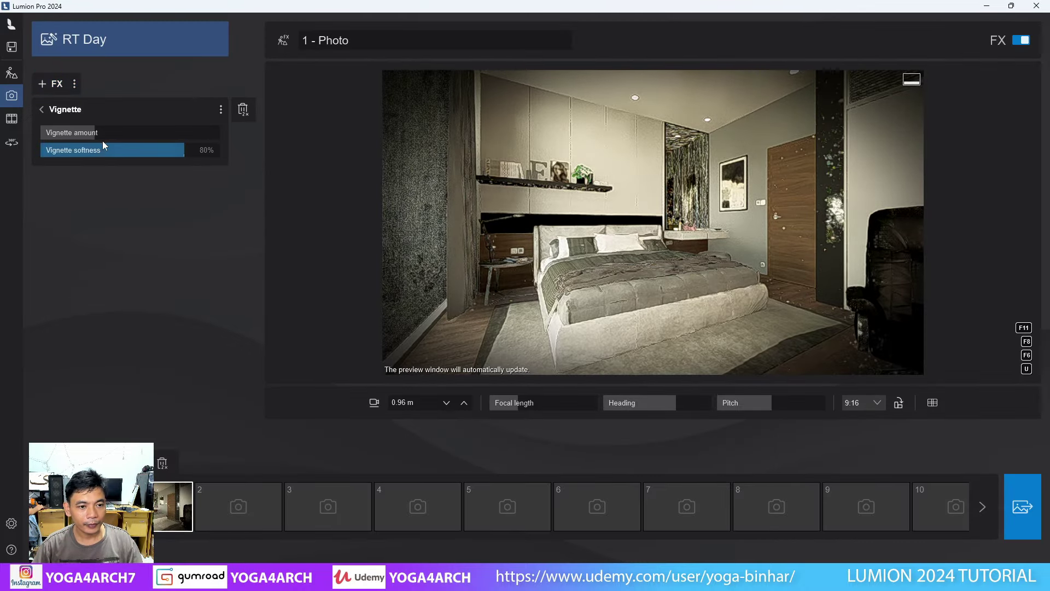
click(67, 132)
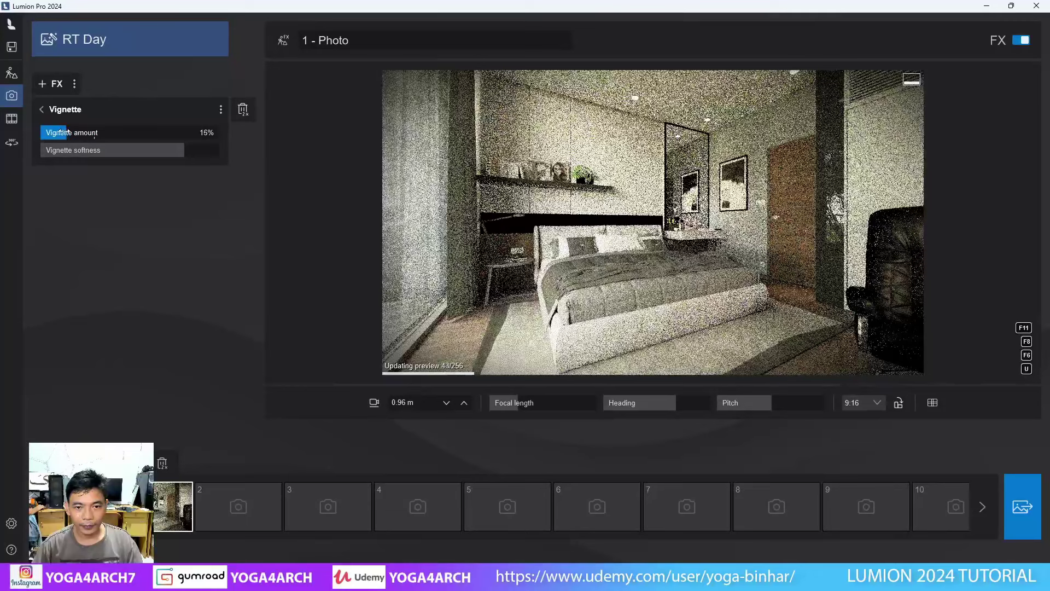
drag(68, 133, 55, 125)
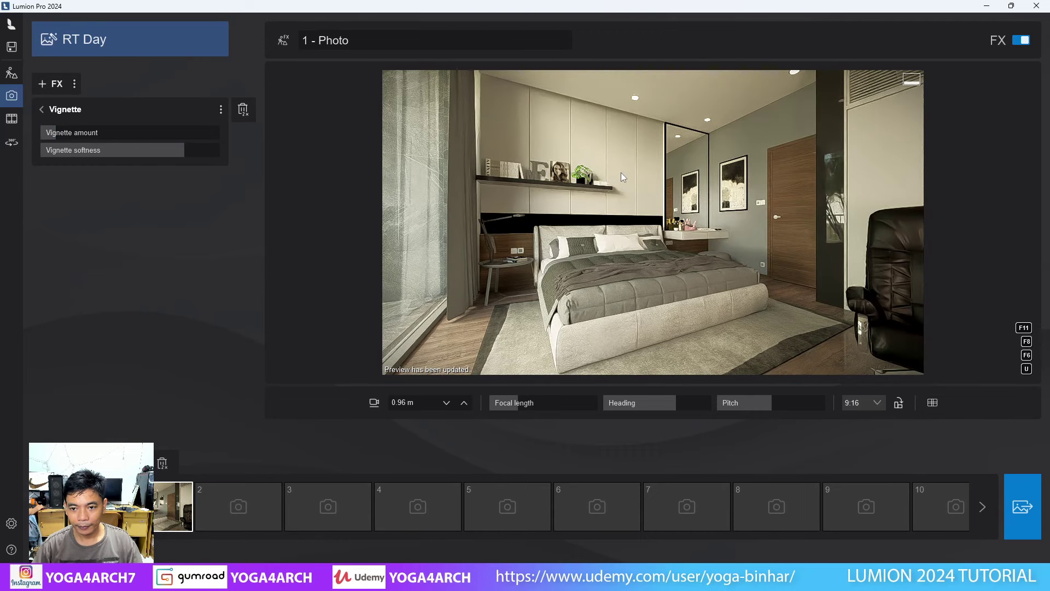
Step: Turn the Sharpen effect's intensity down to 0%
click(41, 109)
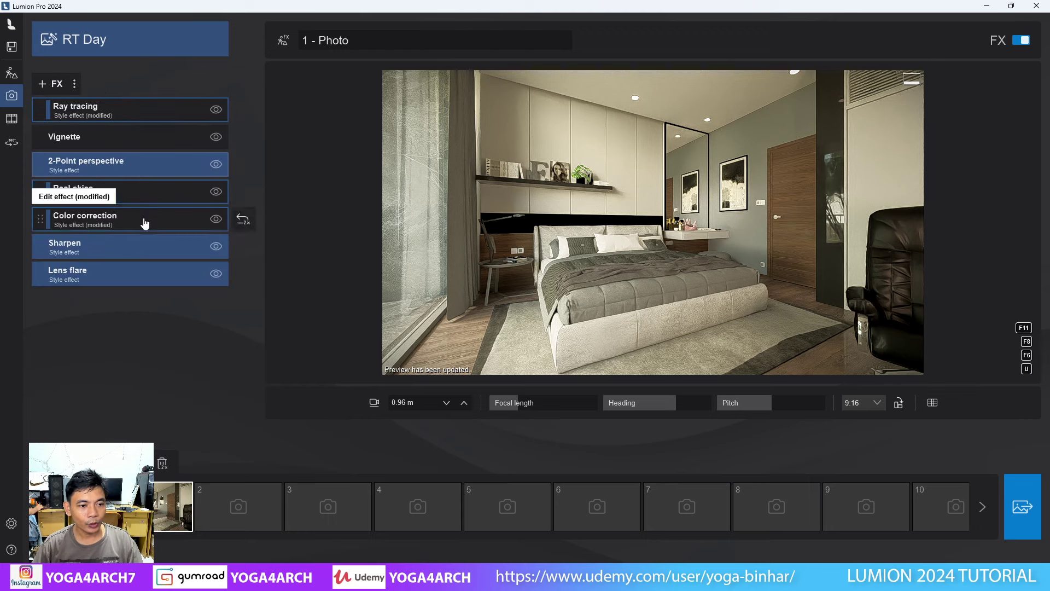
click(140, 244)
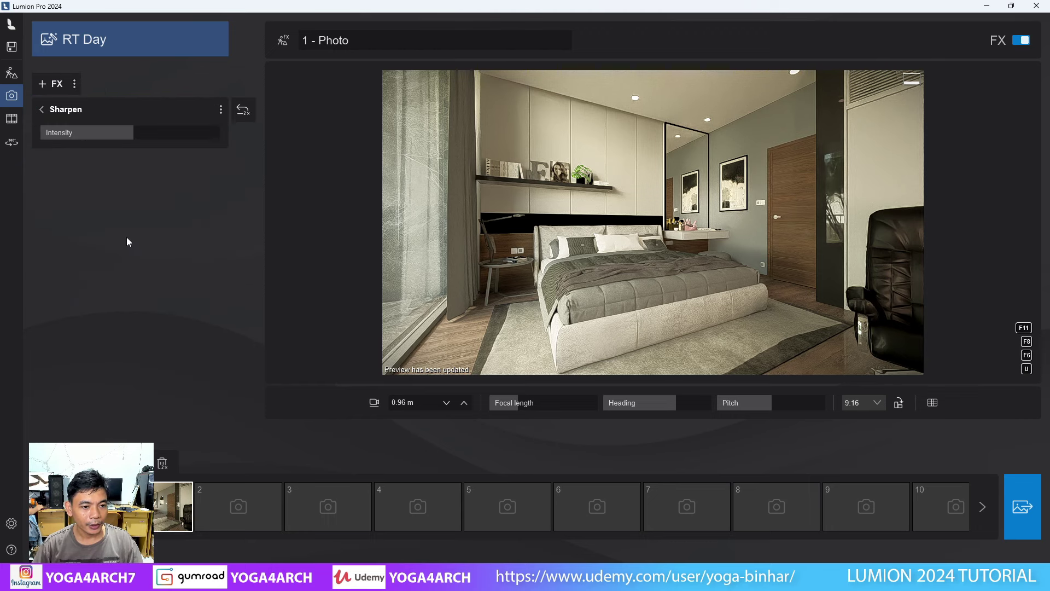
mouse_move(132, 138)
mouse_down()
mouse_move(7, 130)
mouse_move(57, 137)
mouse_up()
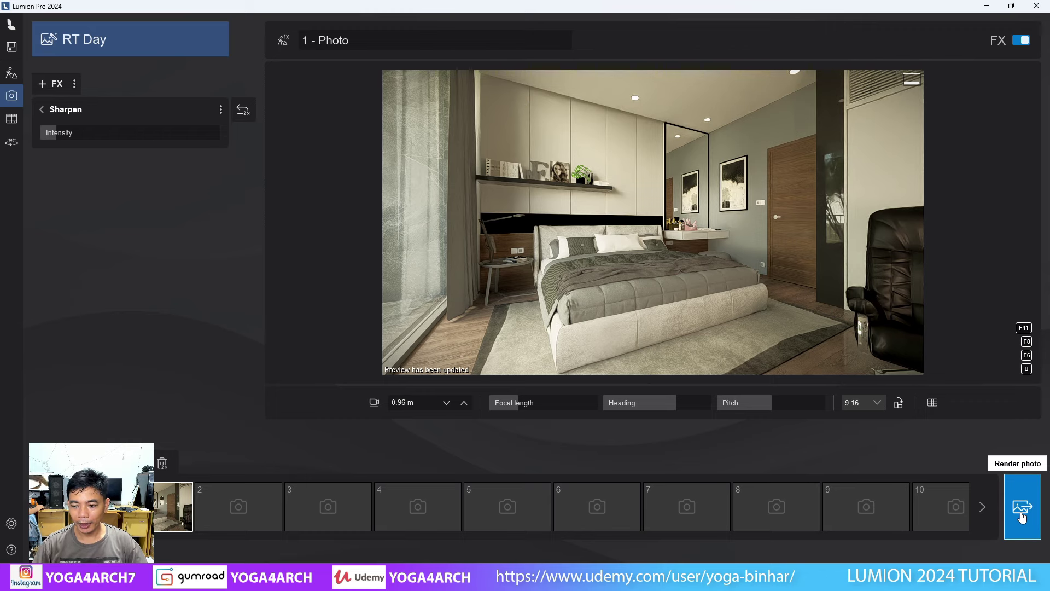
Step: Render the photo at 3840x2160 print size, saved as FINAL in the VISUAL folder
click(1022, 514)
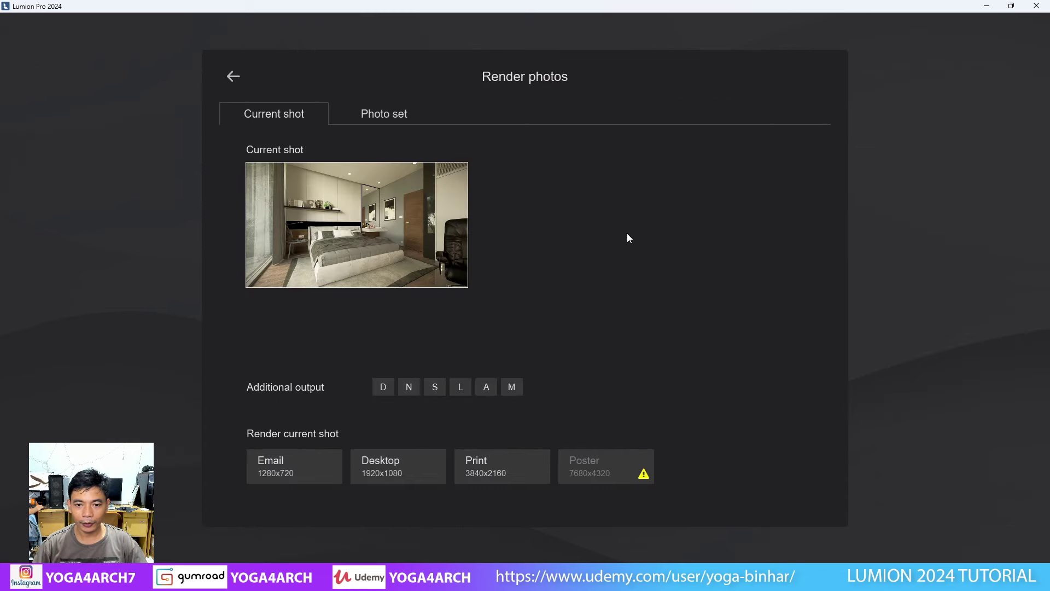
click(503, 473)
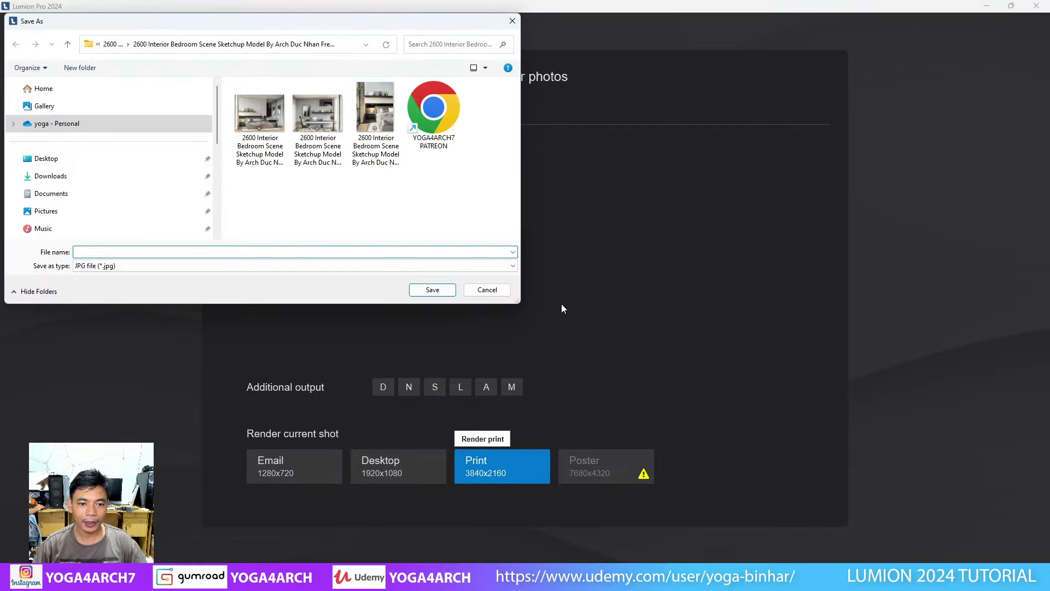
click(294, 251)
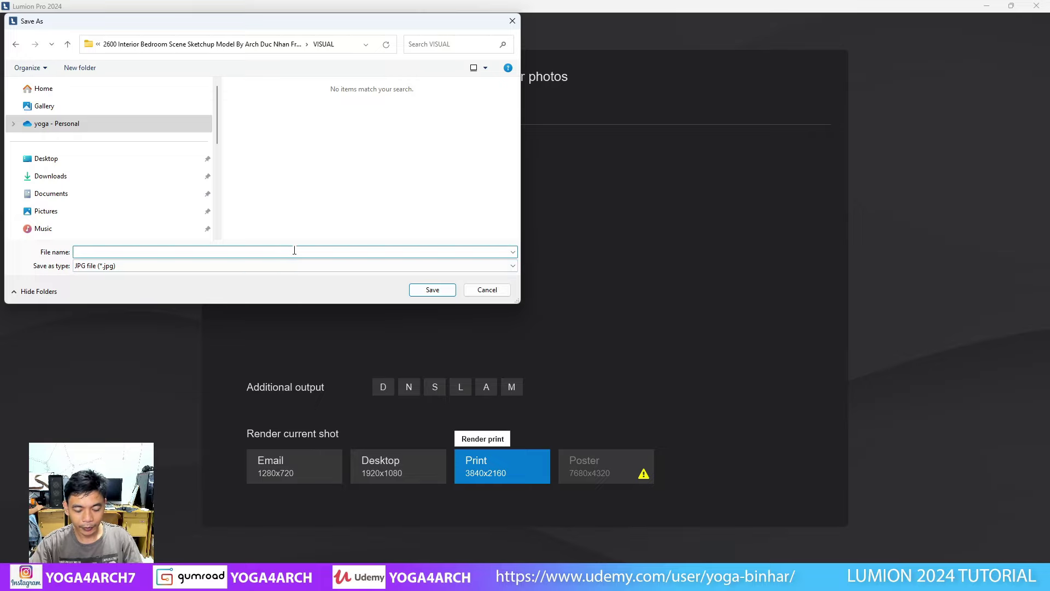
text(FIN)
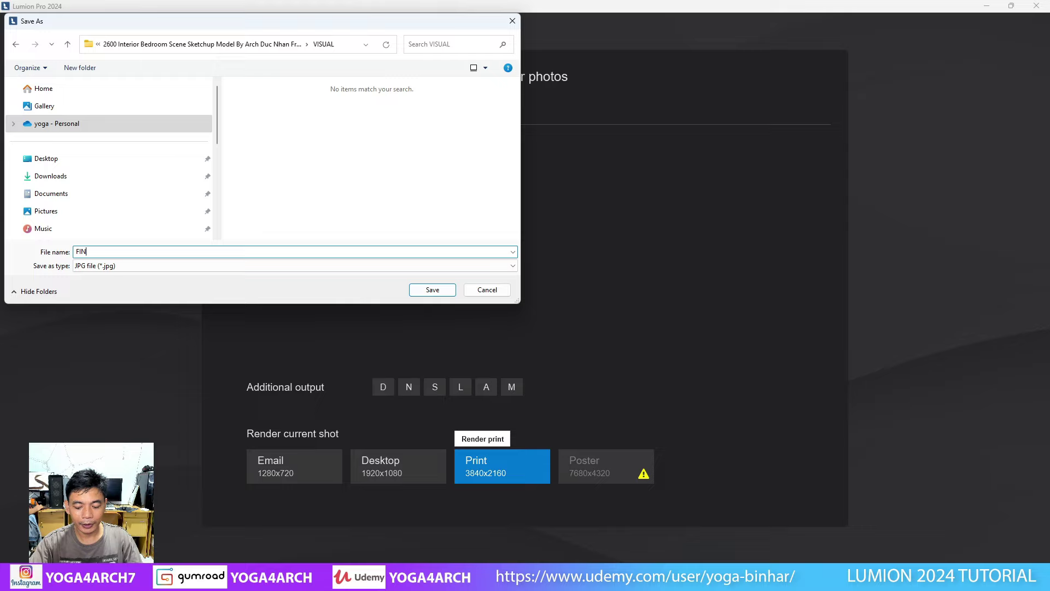
text(AL)
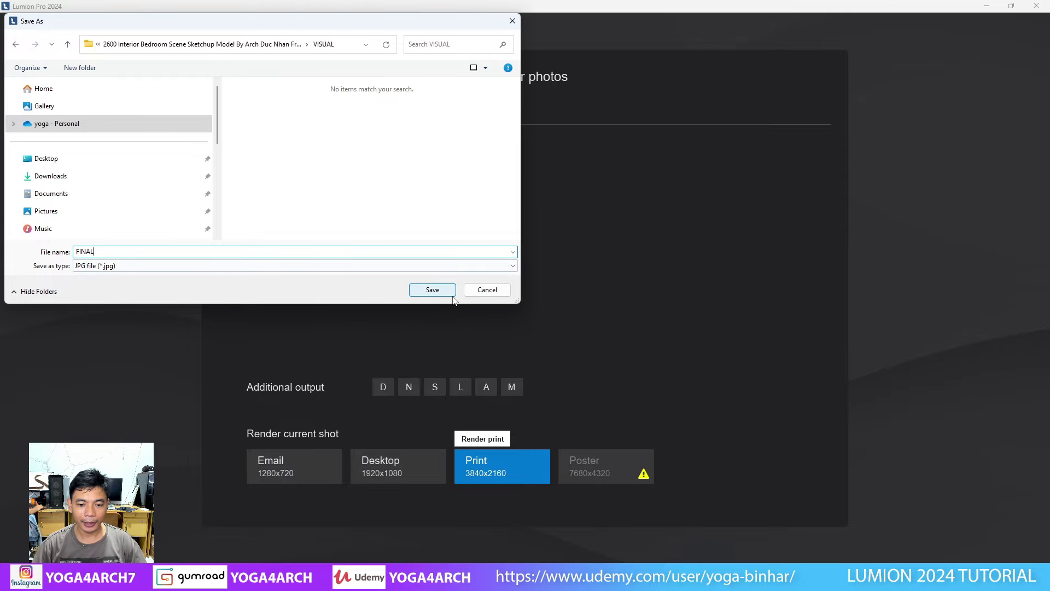
click(450, 294)
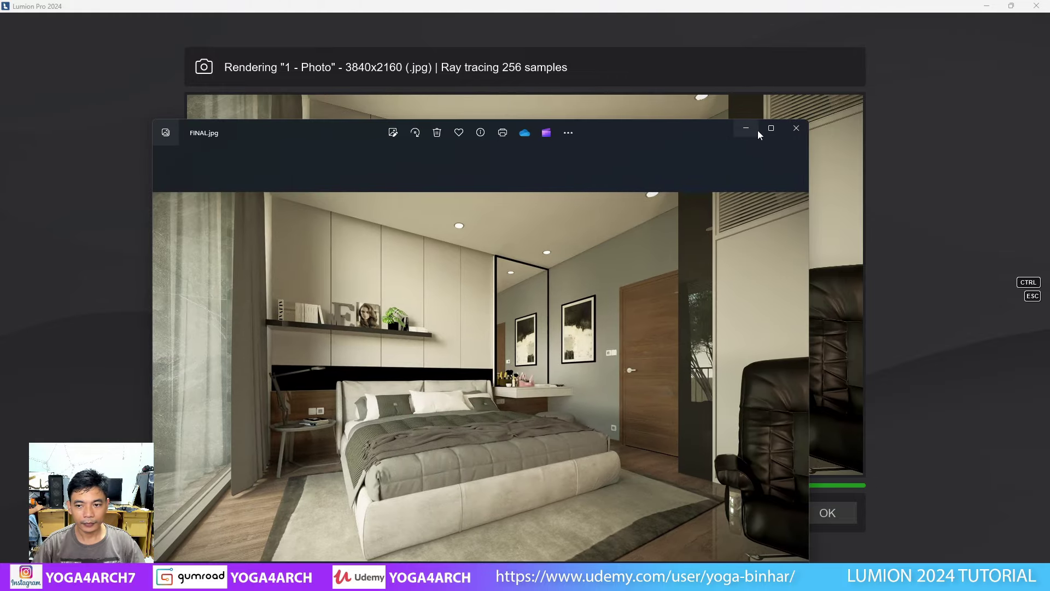
Step: Open FINAL.jpg in Photos and zoom in to inspect the bed
click(771, 130)
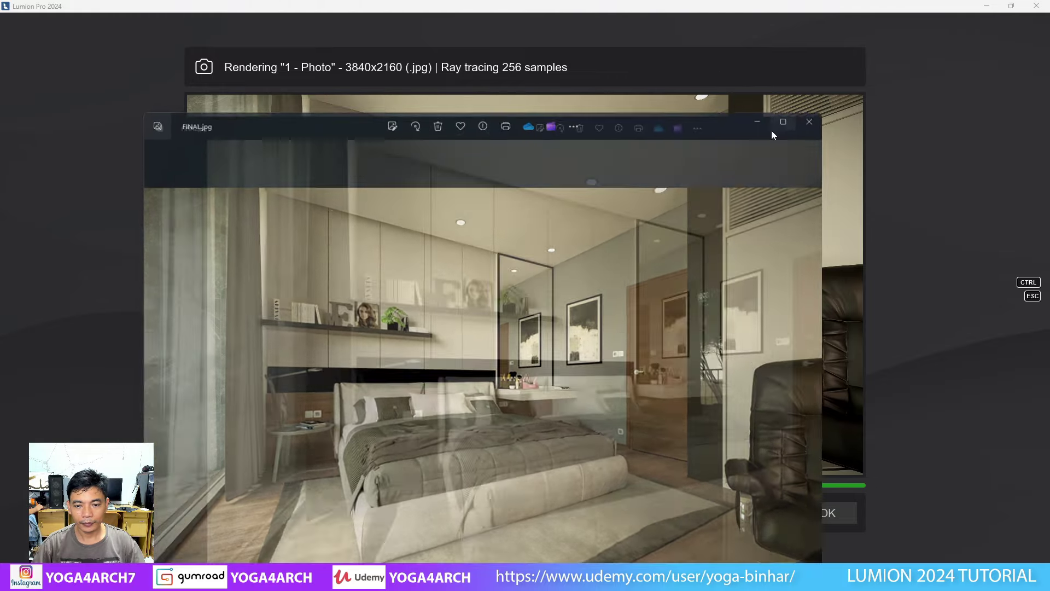
scroll(615, 212, up, 2)
scroll(593, 229, up, 1)
scroll(569, 229, up, 2)
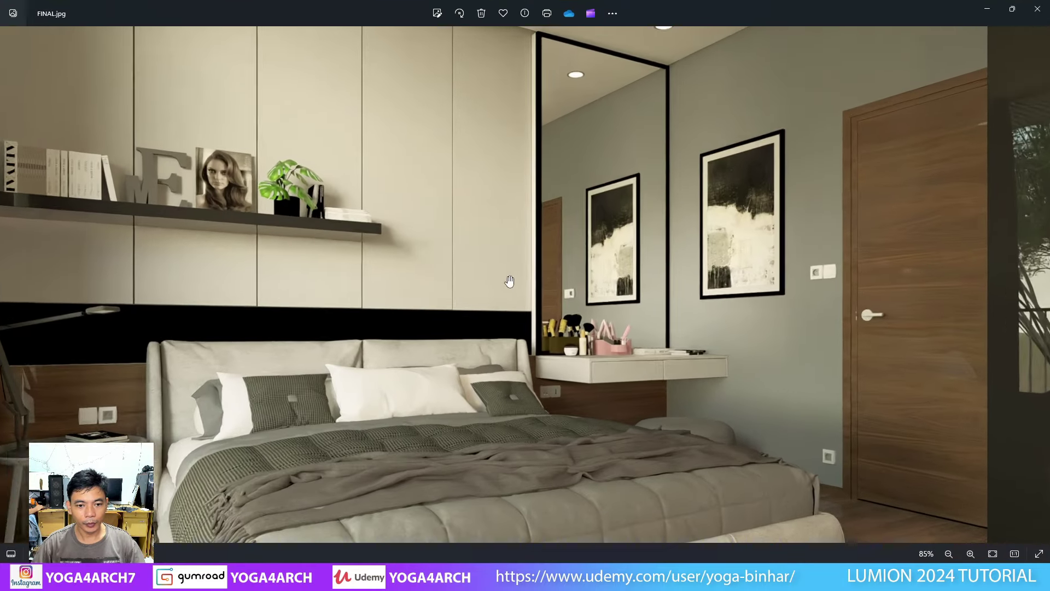
scroll(596, 335, up, 4)
drag(595, 335, 573, 232)
drag(507, 243, 525, 133)
scroll(525, 133, down, 1)
scroll(437, 284, down, 3)
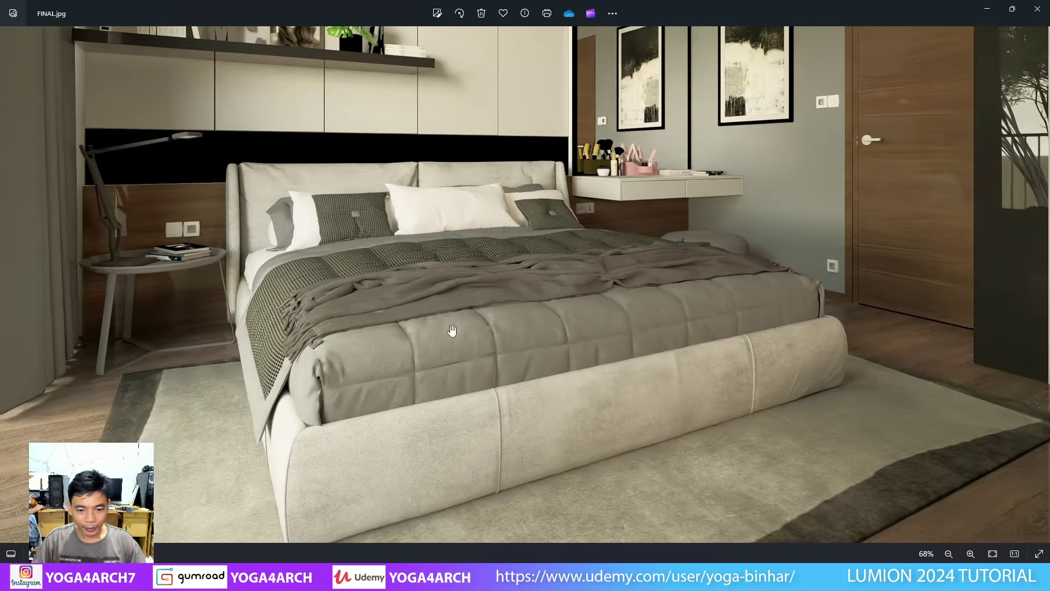
scroll(422, 278, down, 1)
scroll(860, 234, up, 3)
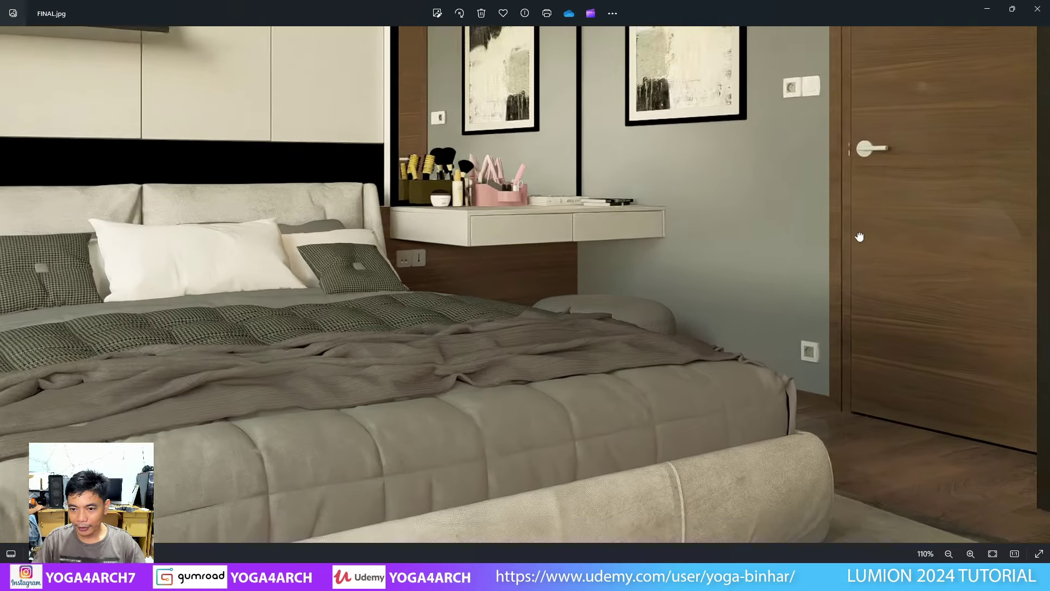
Step: Inspect the door, ceiling, wall, ceiling lights and shelf up close
mouse_move(860, 234)
mouse_down()
mouse_move(542, 362)
mouse_move(668, 418)
mouse_up()
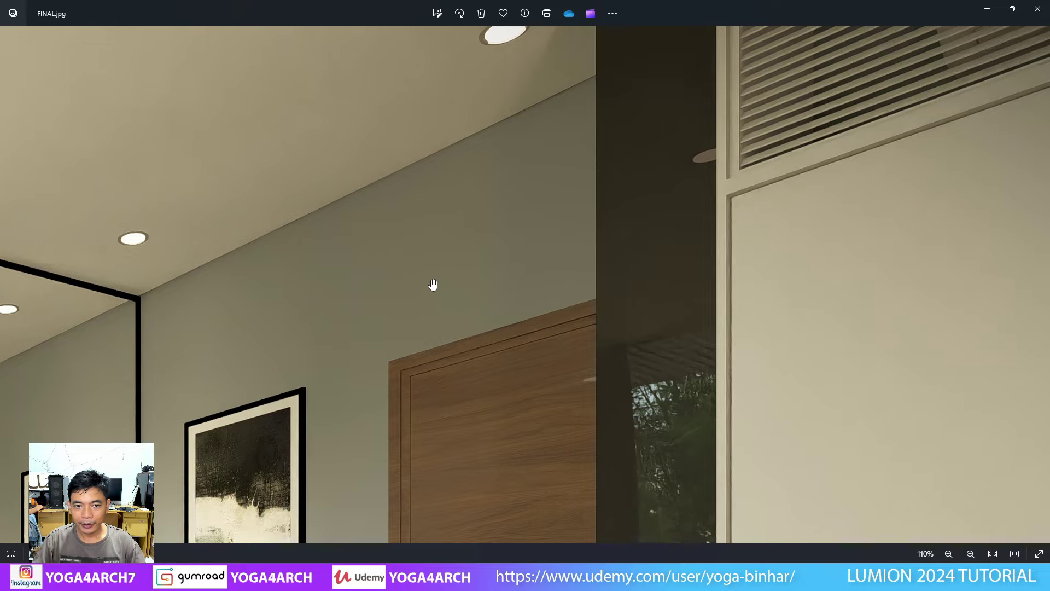
scroll(465, 218, down, 3)
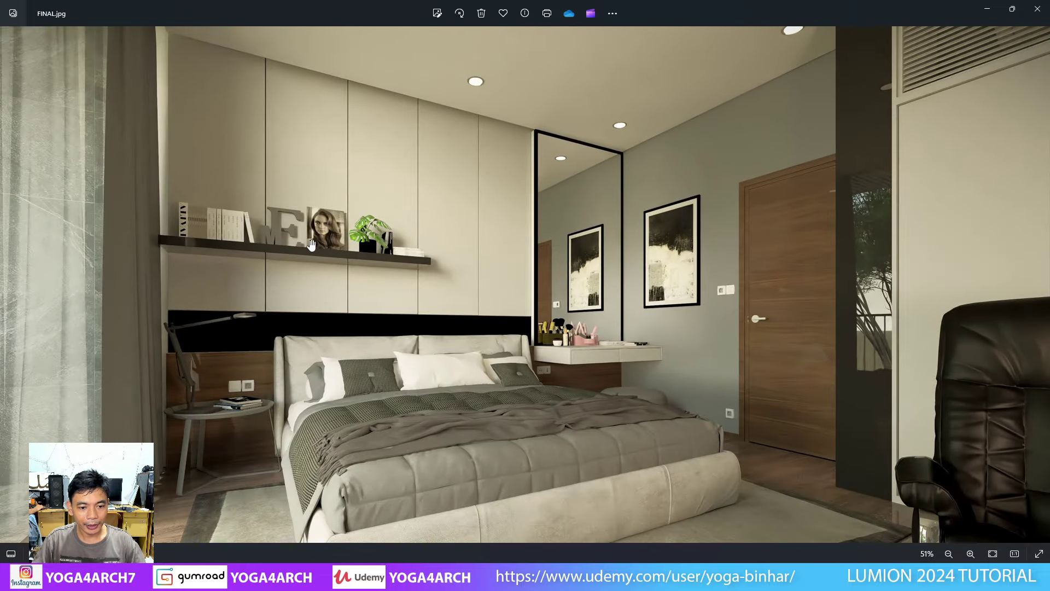
scroll(315, 196, down, 1)
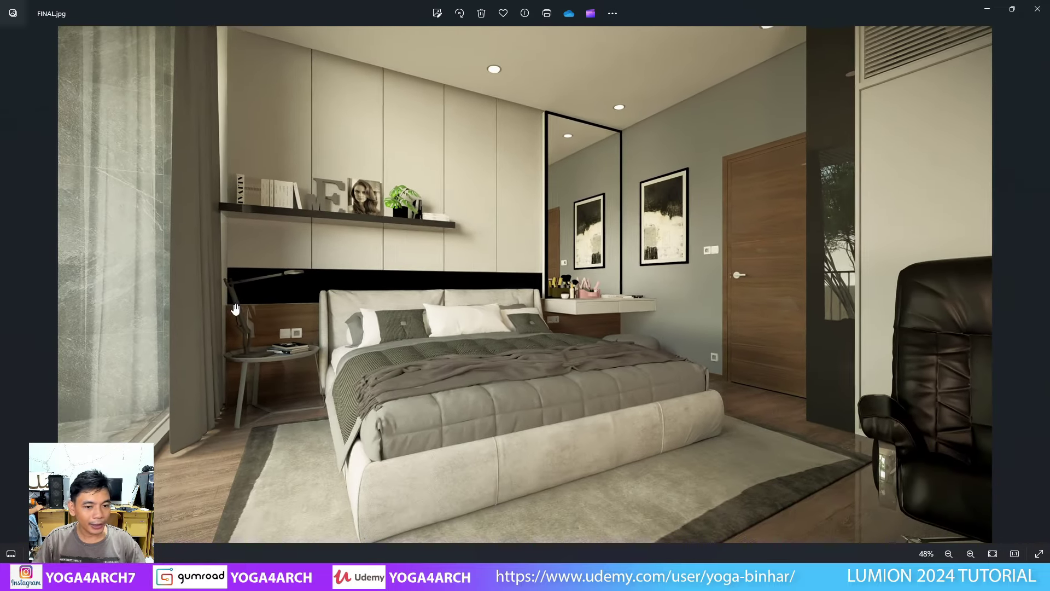
scroll(311, 203, up, 4)
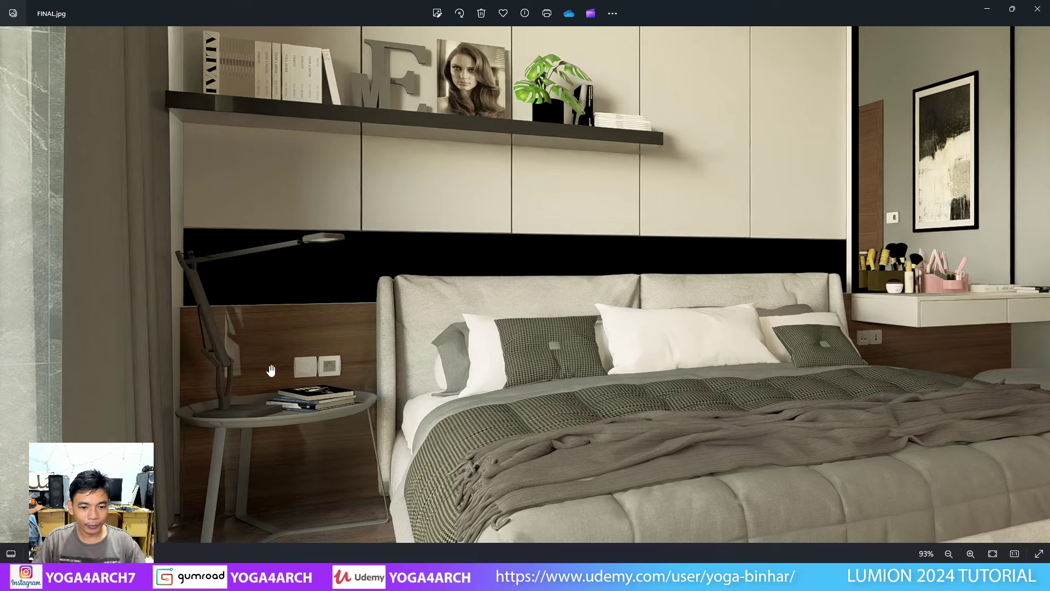
drag(409, 339, 358, 558)
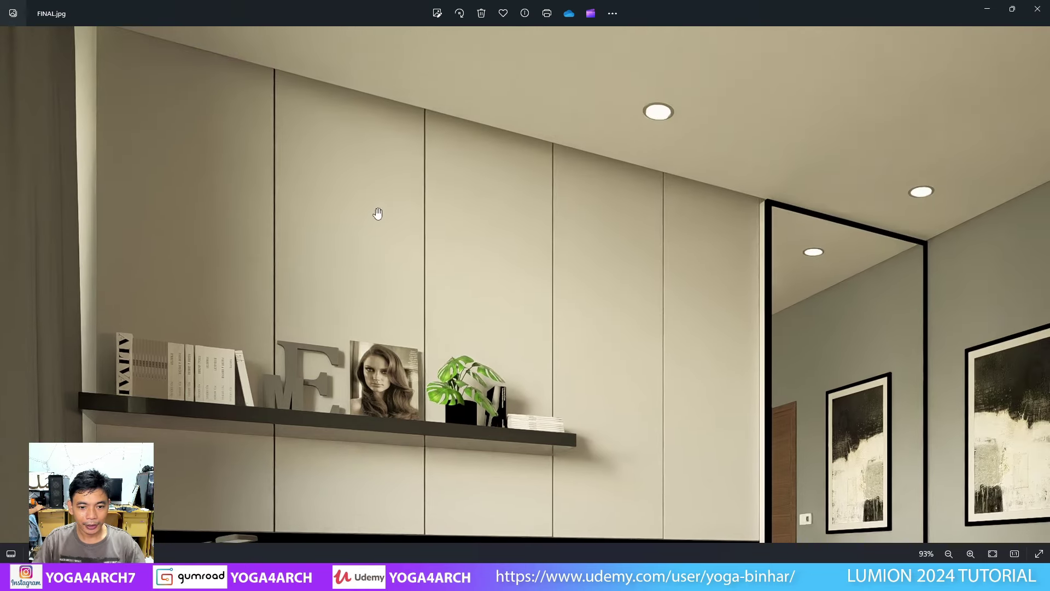
scroll(678, 242, down, 3)
scroll(613, 172, up, 1)
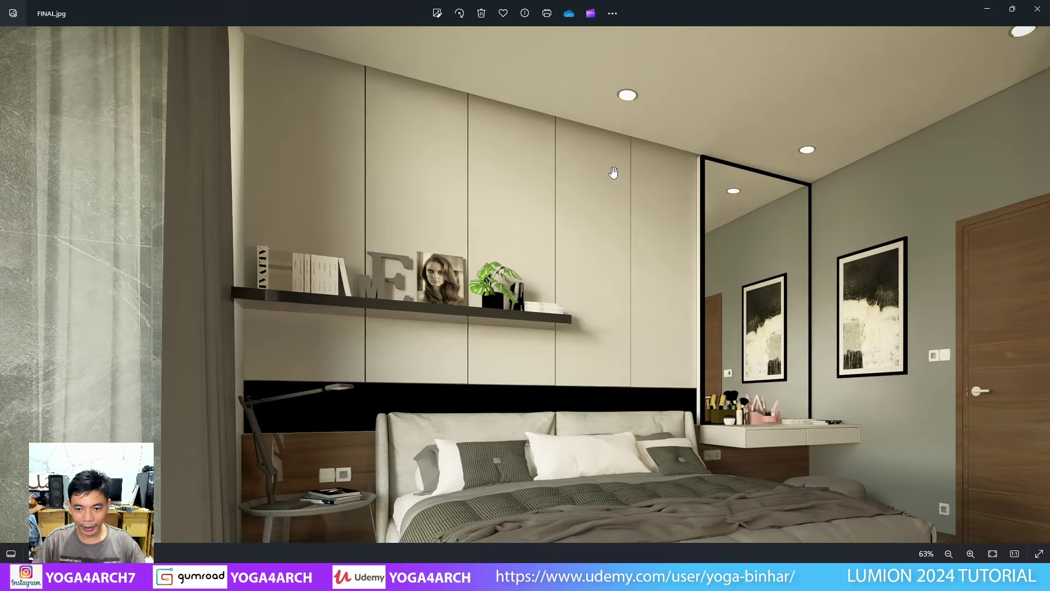
scroll(639, 272, down, 1)
scroll(468, 212, down, 1)
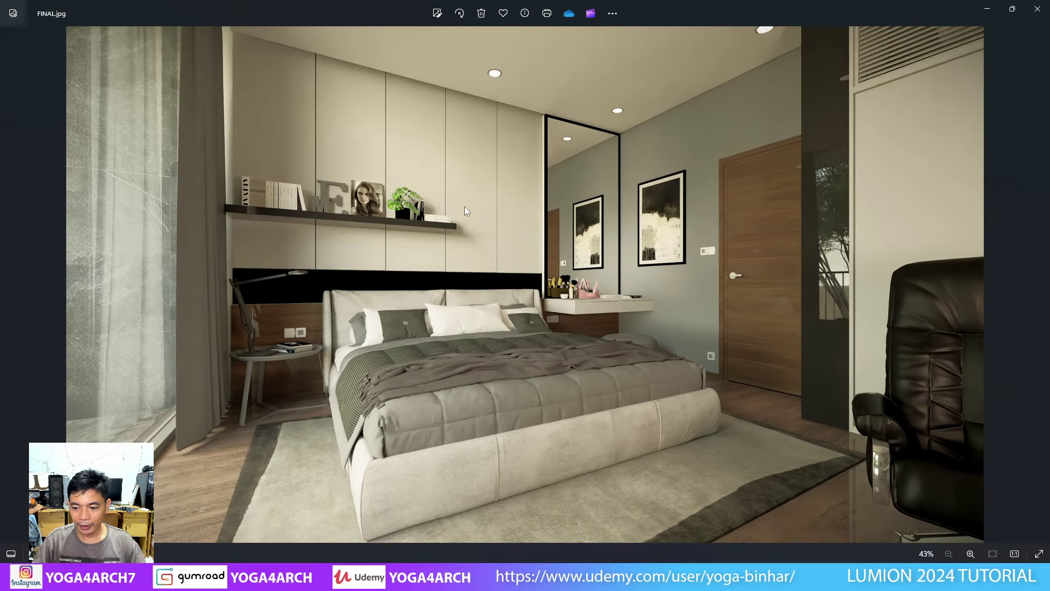
scroll(456, 246, up, 1)
scroll(454, 261, up, 1)
scroll(470, 235, up, 2)
scroll(487, 211, up, 1)
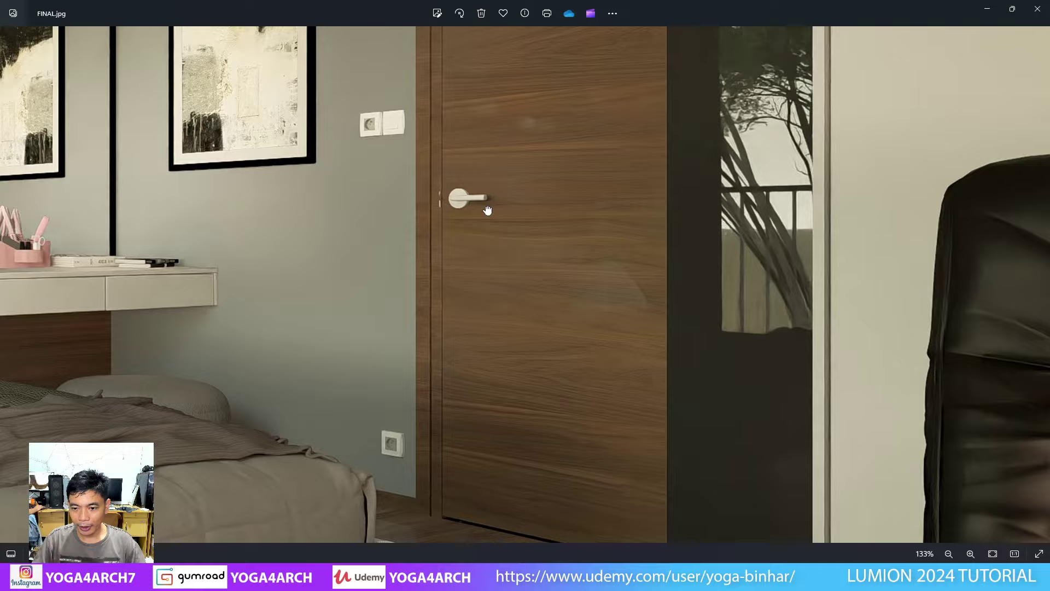
Step: Check the rug, leather armchair, door handle and bed, then minimize Photos to return to Lumion
drag(488, 211, 408, 65)
drag(634, 344, 584, 100)
drag(772, 416, 772, 332)
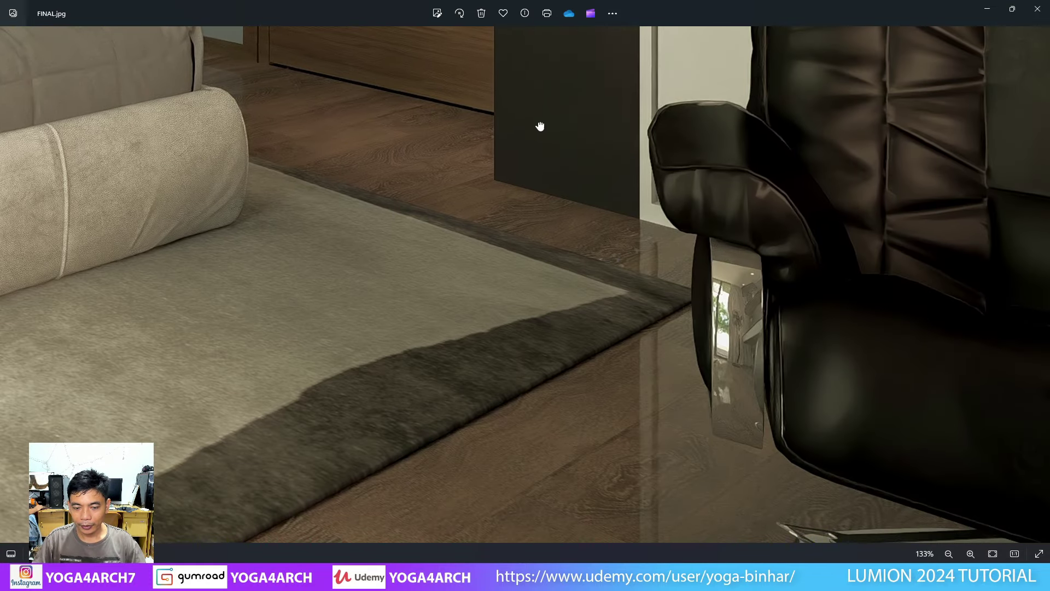
drag(540, 127, 648, 473)
drag(419, 197, 446, 301)
scroll(444, 251, down, 4)
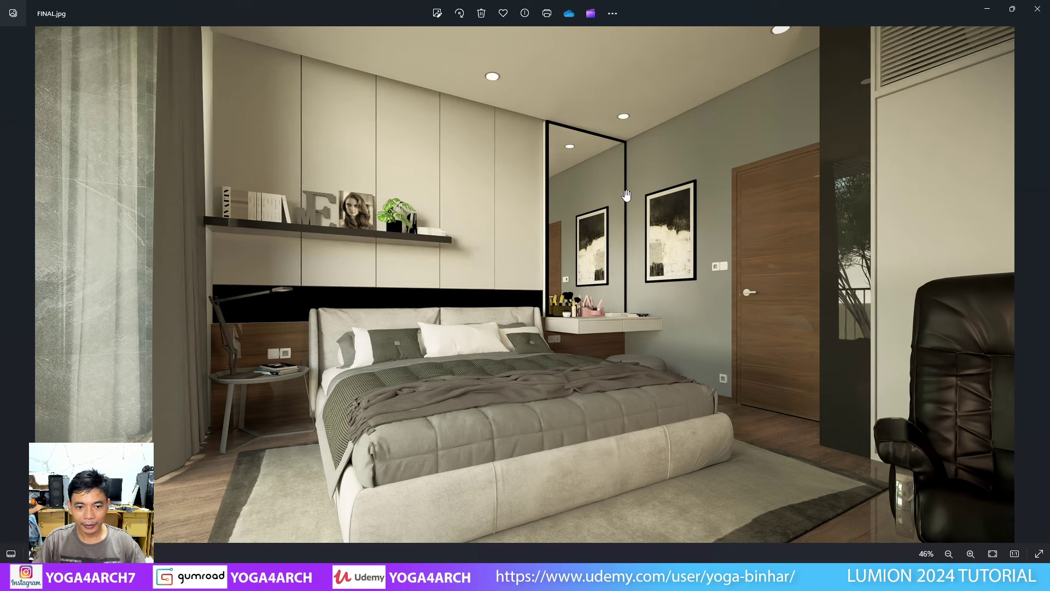
drag(361, 82, 396, 37)
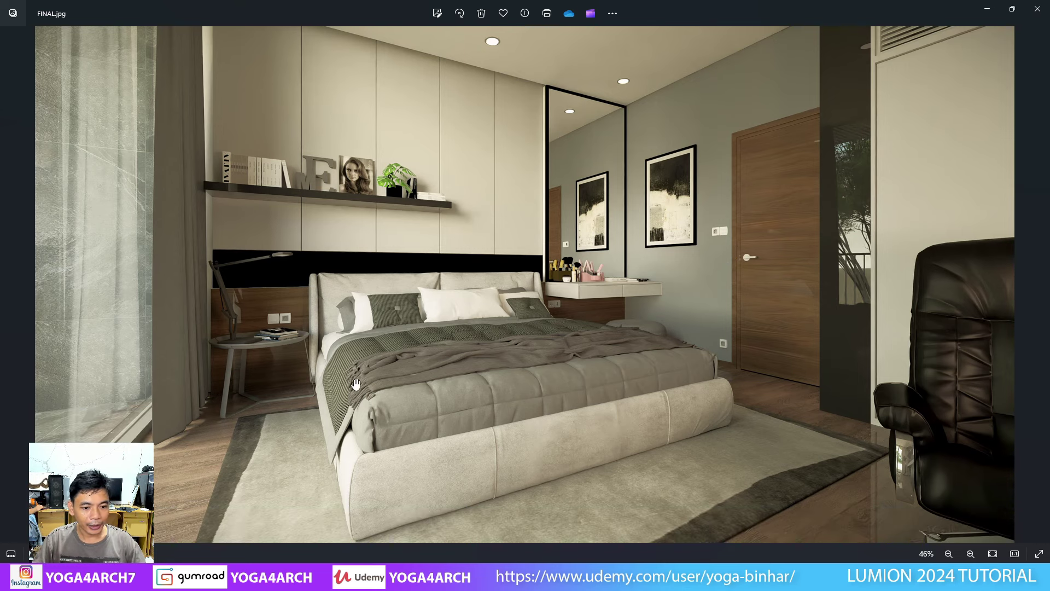
mouse_move(355, 384)
mouse_down()
mouse_move(358, 421)
mouse_move(391, 197)
mouse_up()
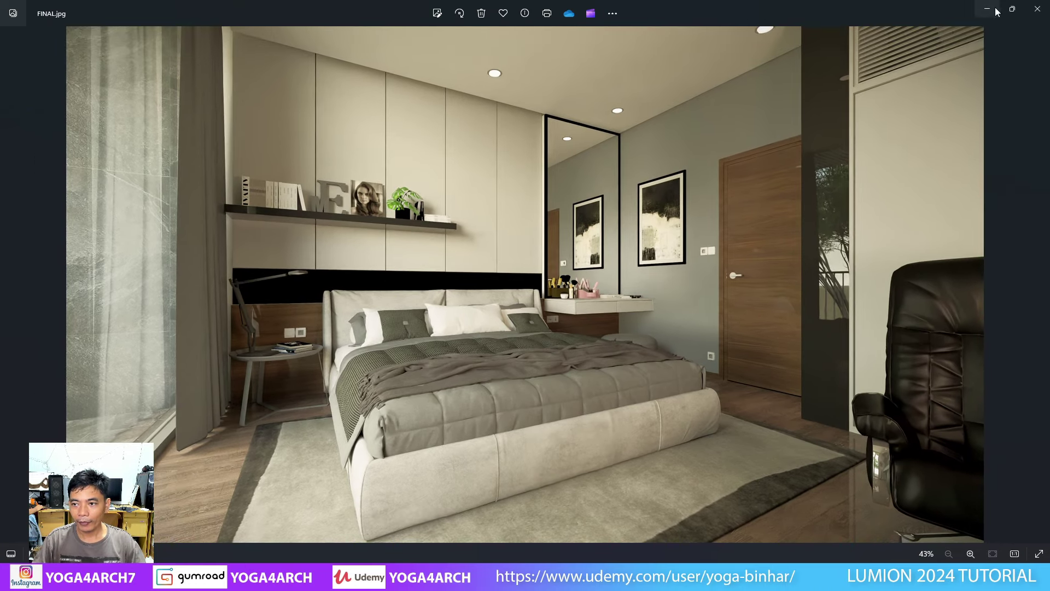
click(988, 8)
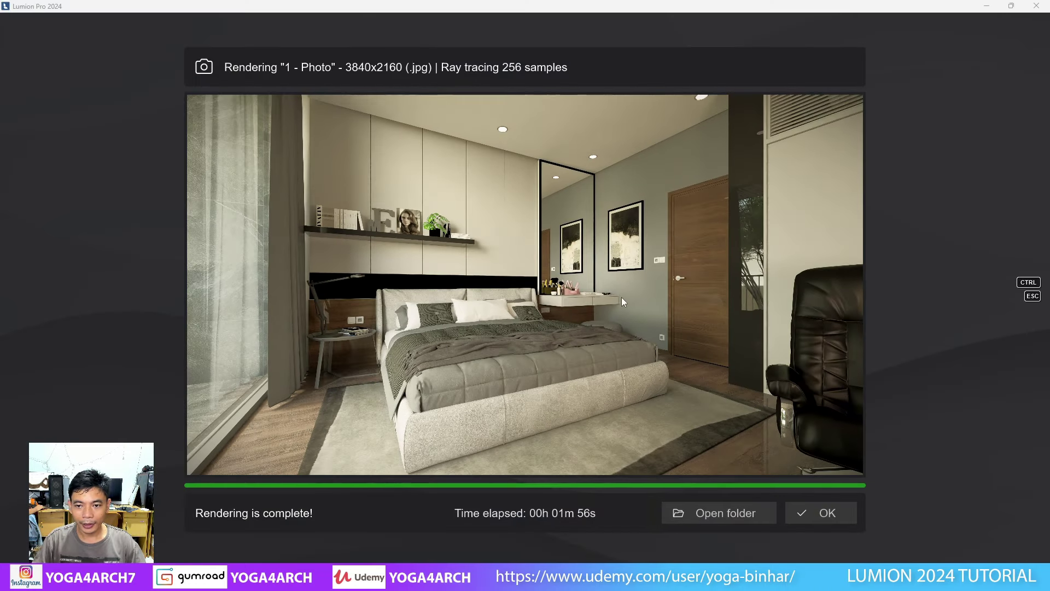
Step: Back in Build mode, lower the Color A07 curtain's opacity slightly and set its texture to 31%
click(799, 517)
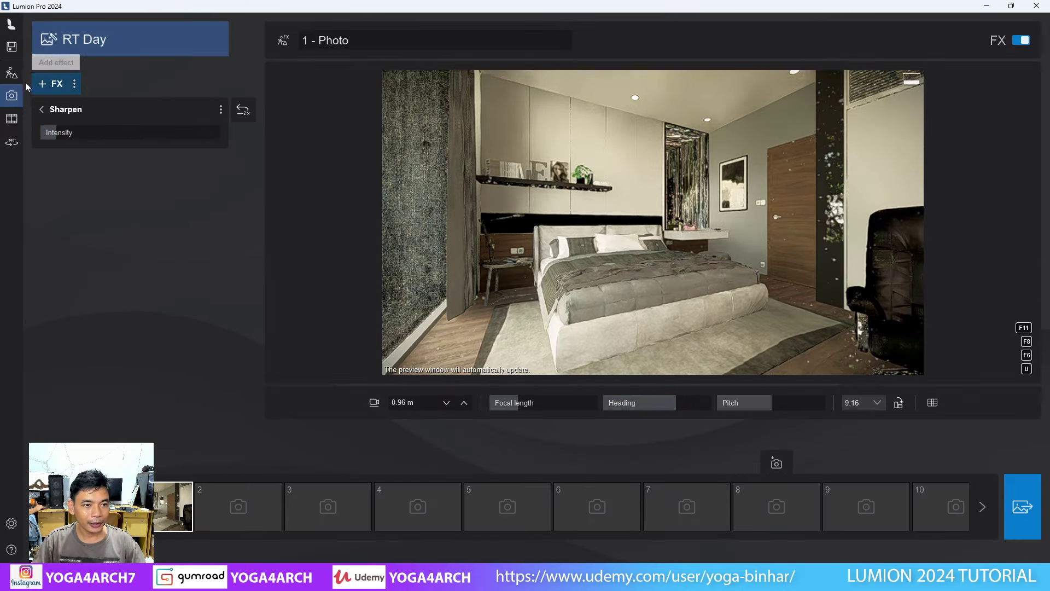
click(10, 24)
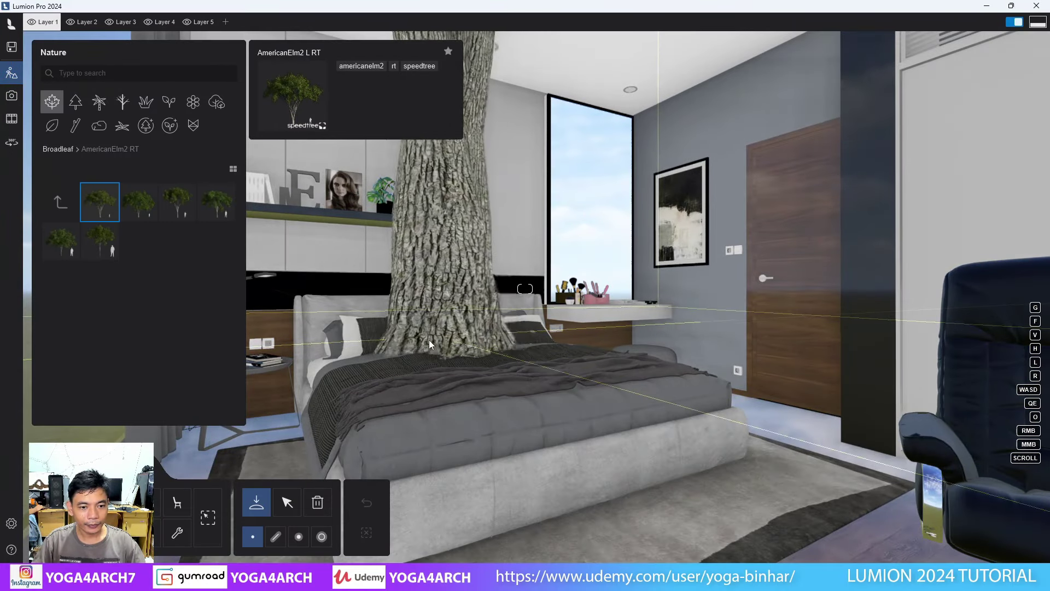
key(Escape)
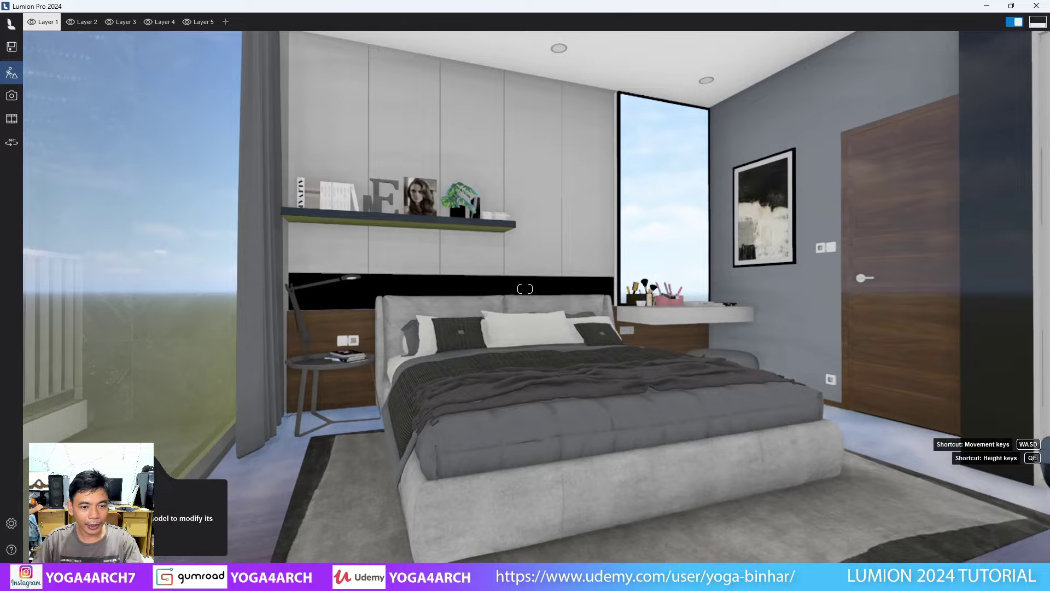
right_drag(383, 191, 326, 280)
click(326, 280)
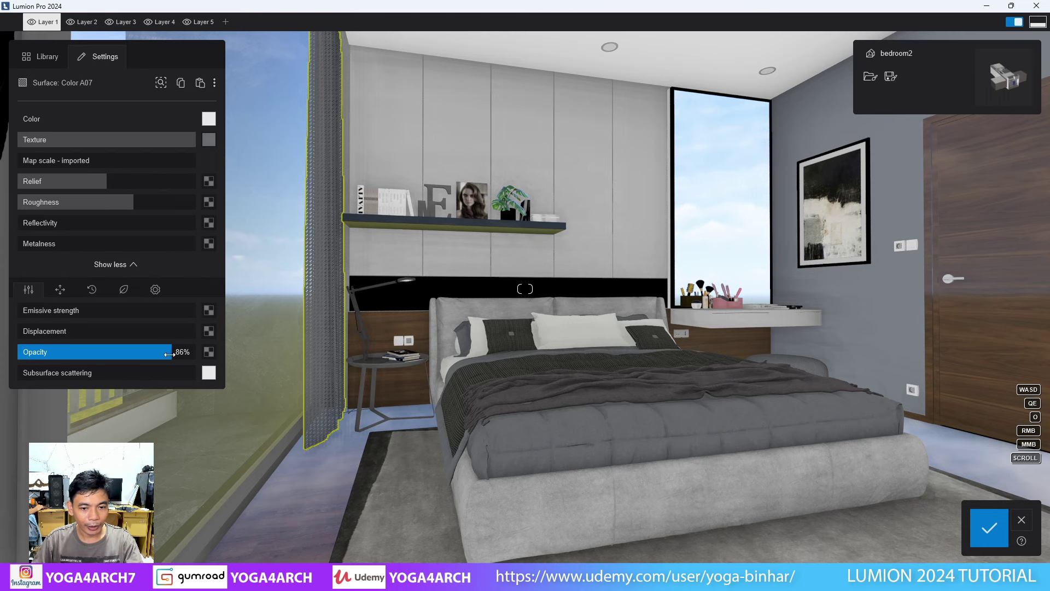
drag(176, 354, 173, 324)
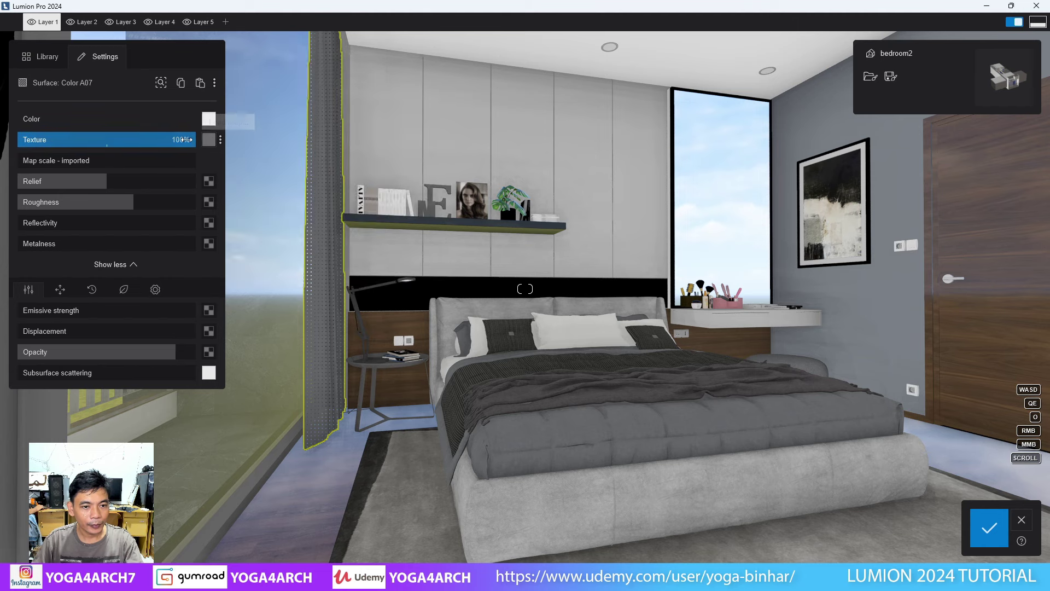
mouse_move(188, 139)
mouse_down()
mouse_move(60, 140)
mouse_move(74, 141)
mouse_up()
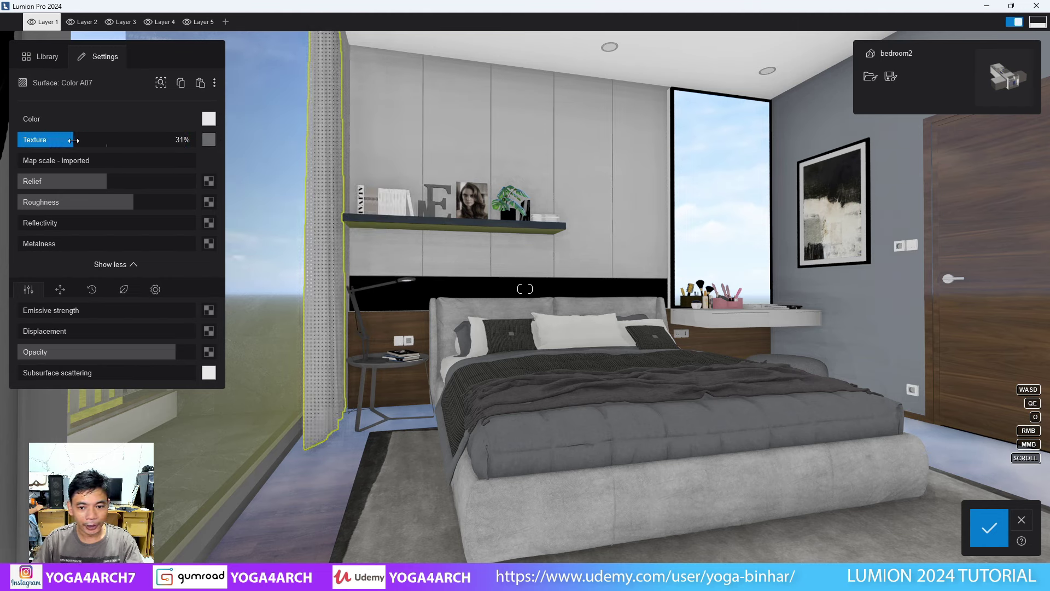
Step: Raise the 0131_Silver wall panels' reflectivity and metalness and drop their roughness to 0%
click(527, 152)
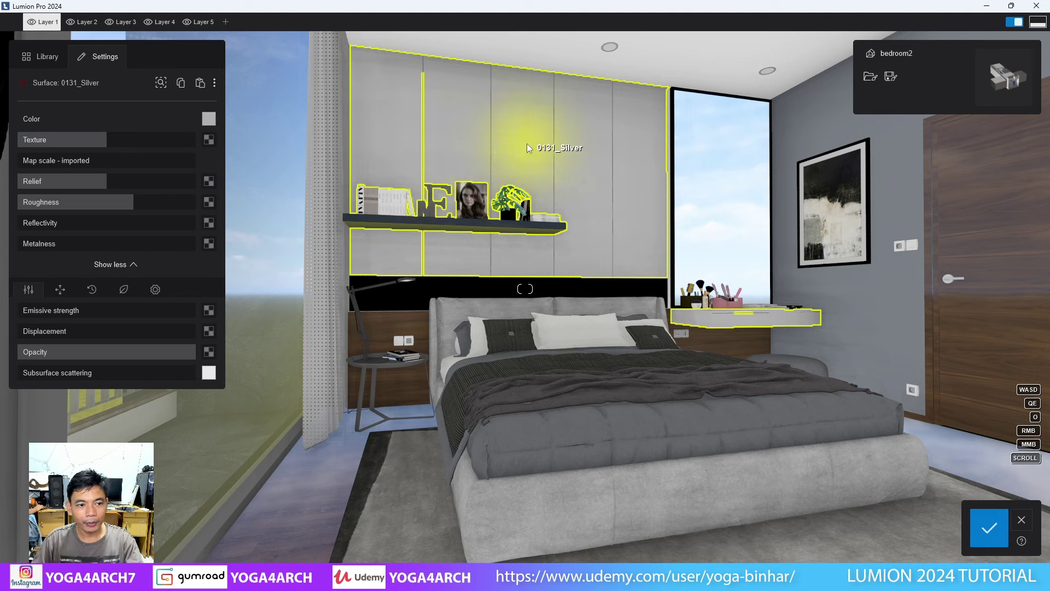
drag(27, 224, 36, 226)
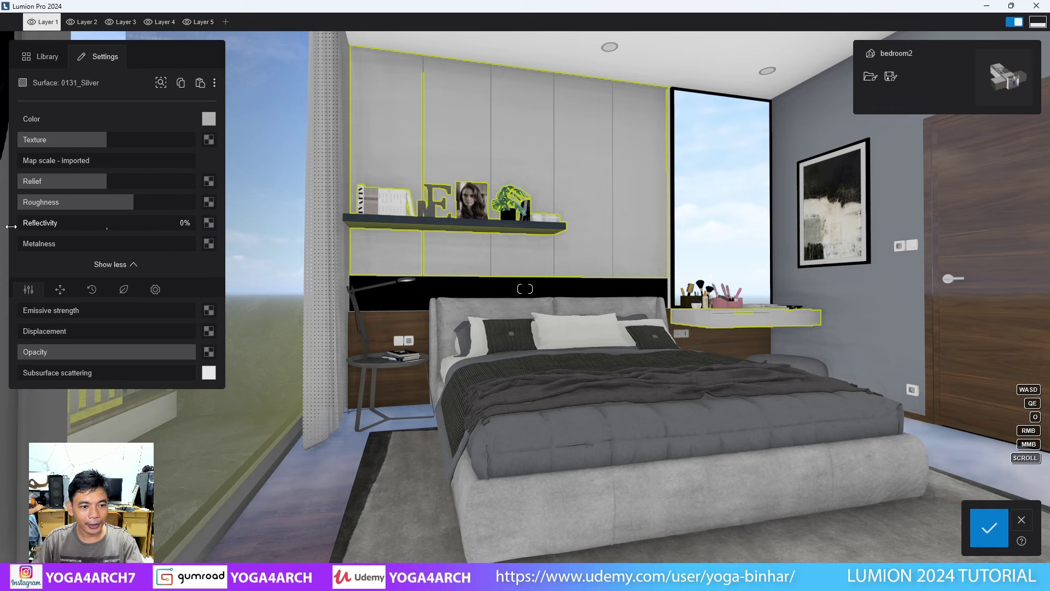
mouse_move(11, 226)
mouse_down()
mouse_move(100, 226)
mouse_move(78, 226)
mouse_up()
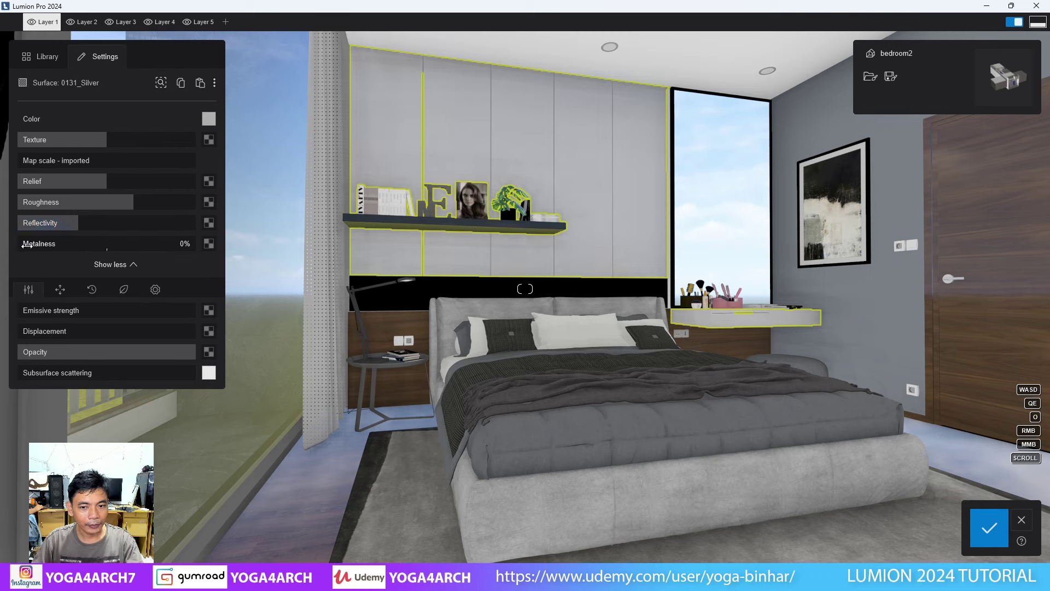
drag(99, 243, 72, 243)
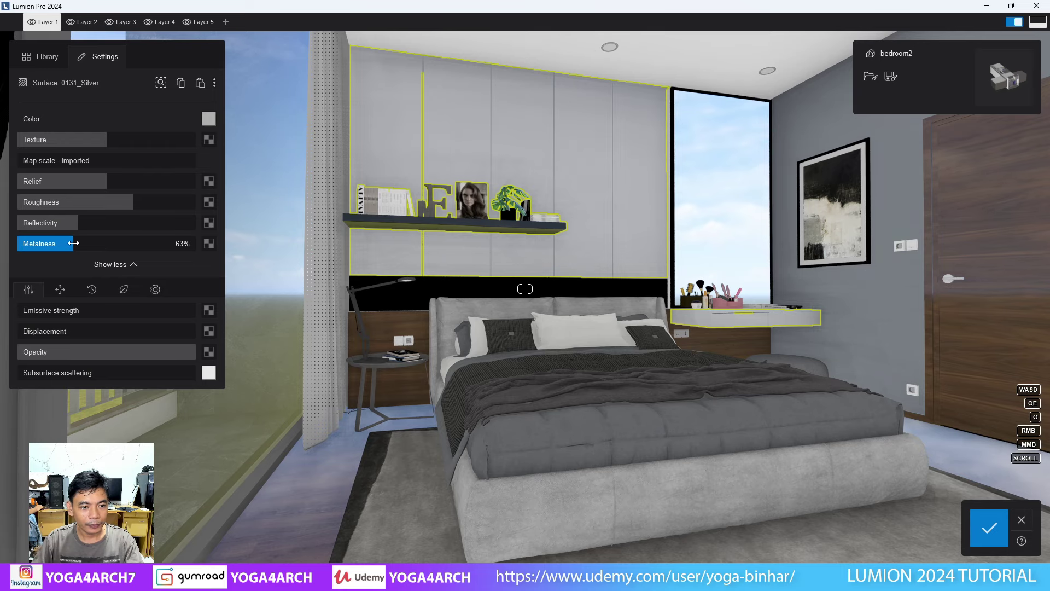
drag(116, 202, 37, 202)
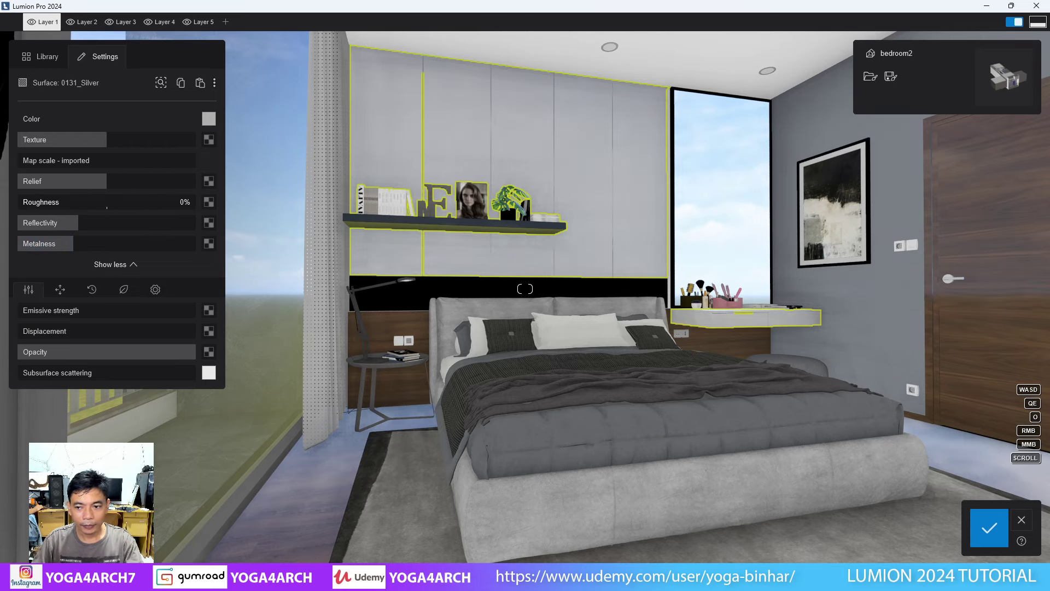
right_drag(505, 264, 382, 265)
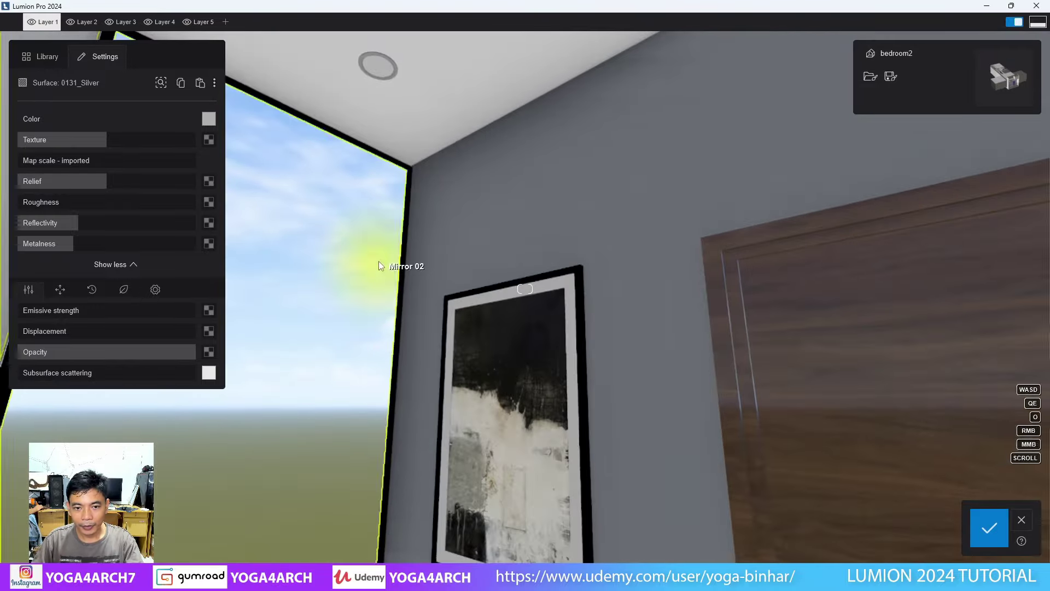
key(e)
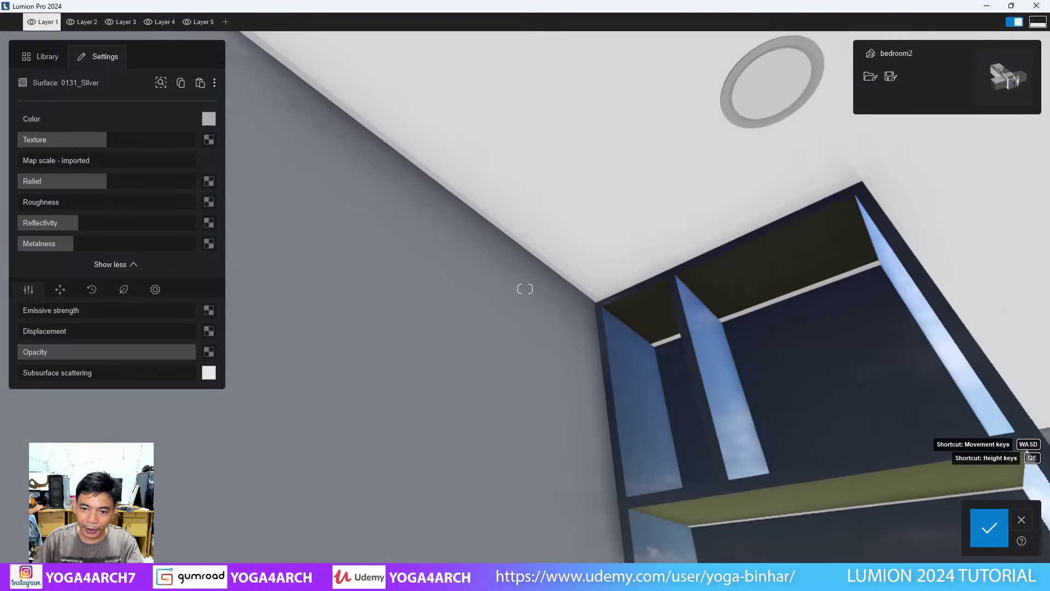
Step: Set the 0039_DarkOrange cove strip to full-strength glow and a saturated orange colour
right_drag(525, 289, 375, 222)
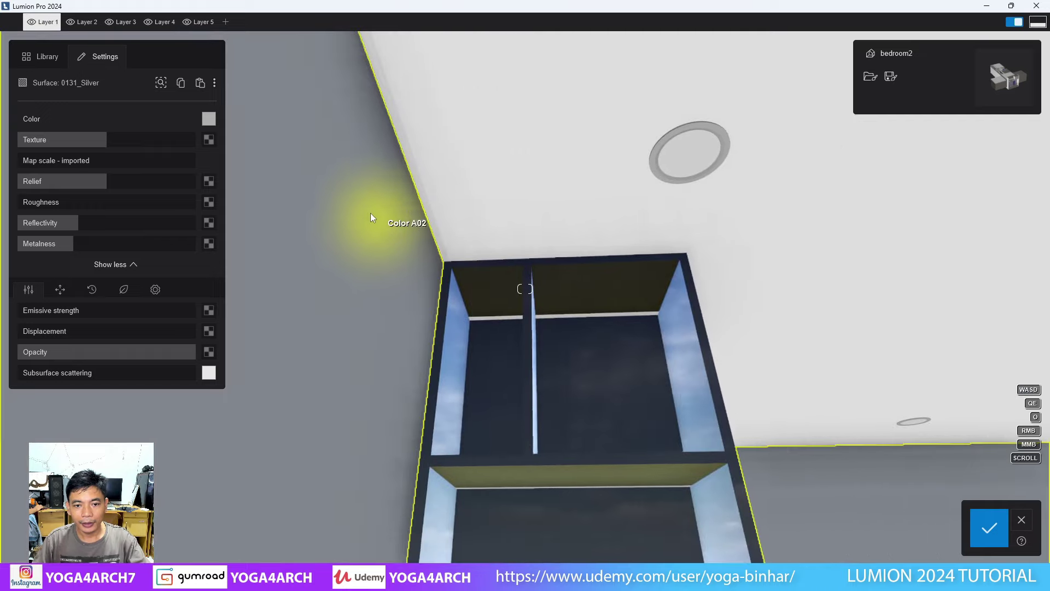
click(433, 218)
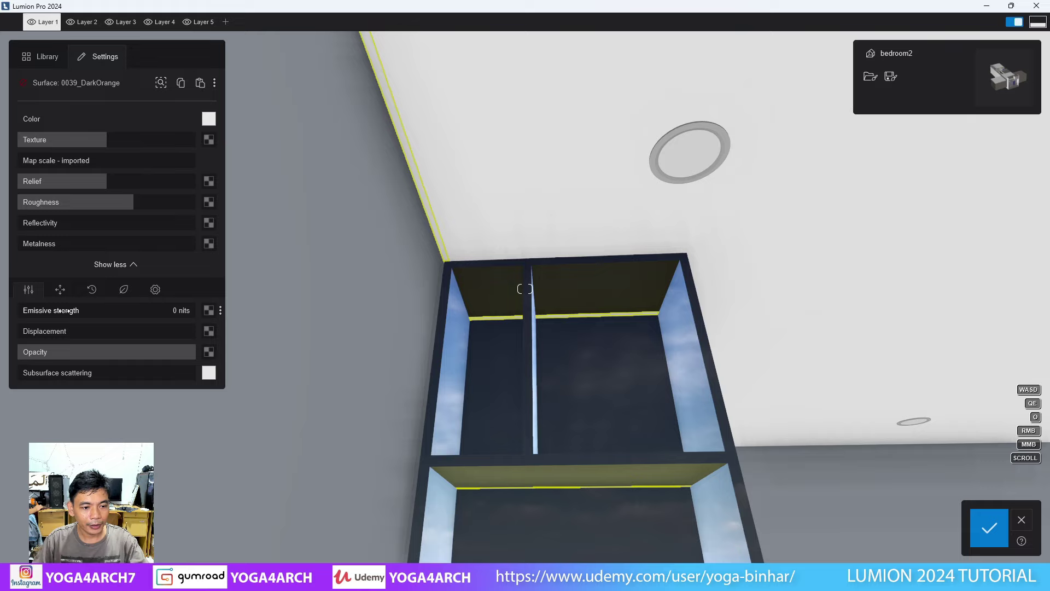
drag(112, 310, 196, 310)
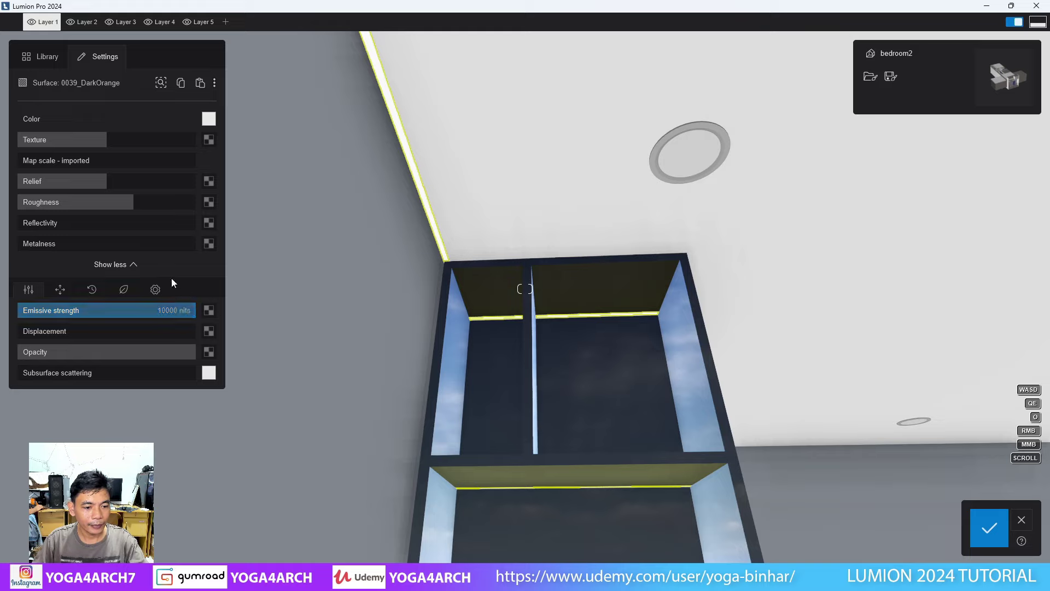
click(210, 122)
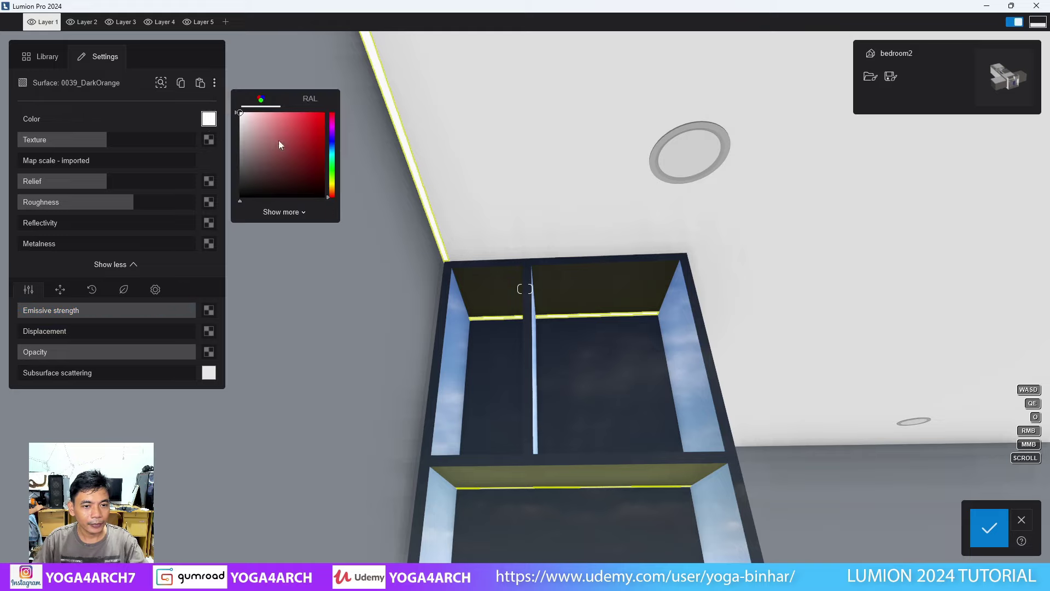
drag(331, 188, 334, 192)
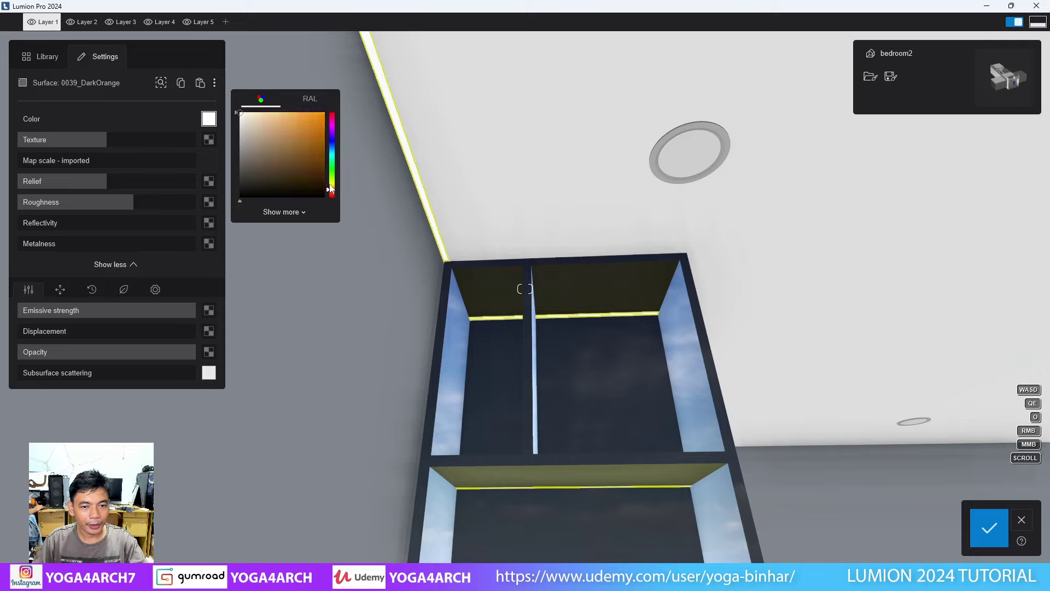
drag(314, 153, 328, 104)
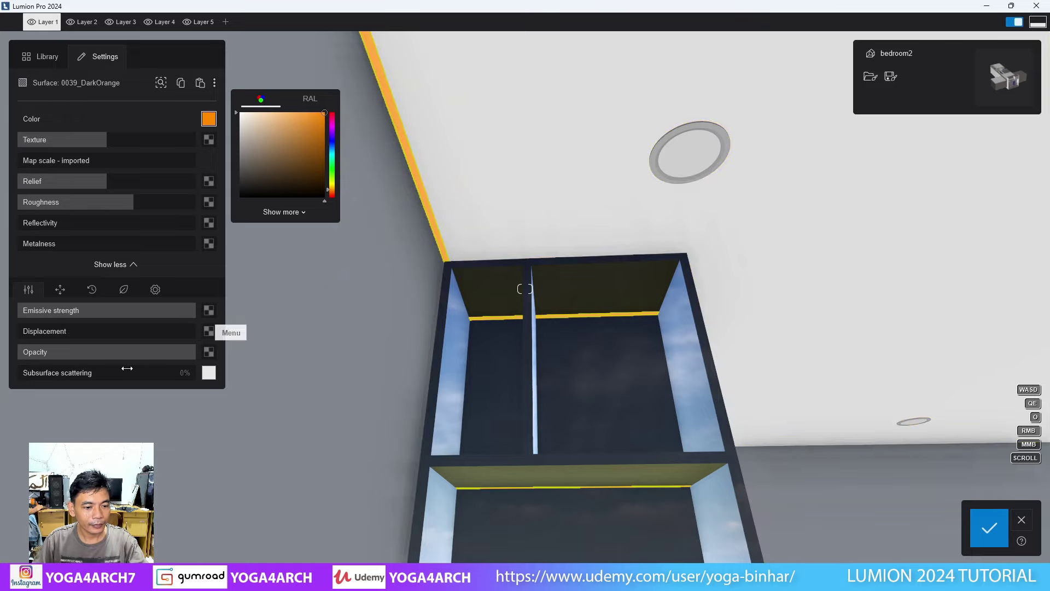
click(46, 376)
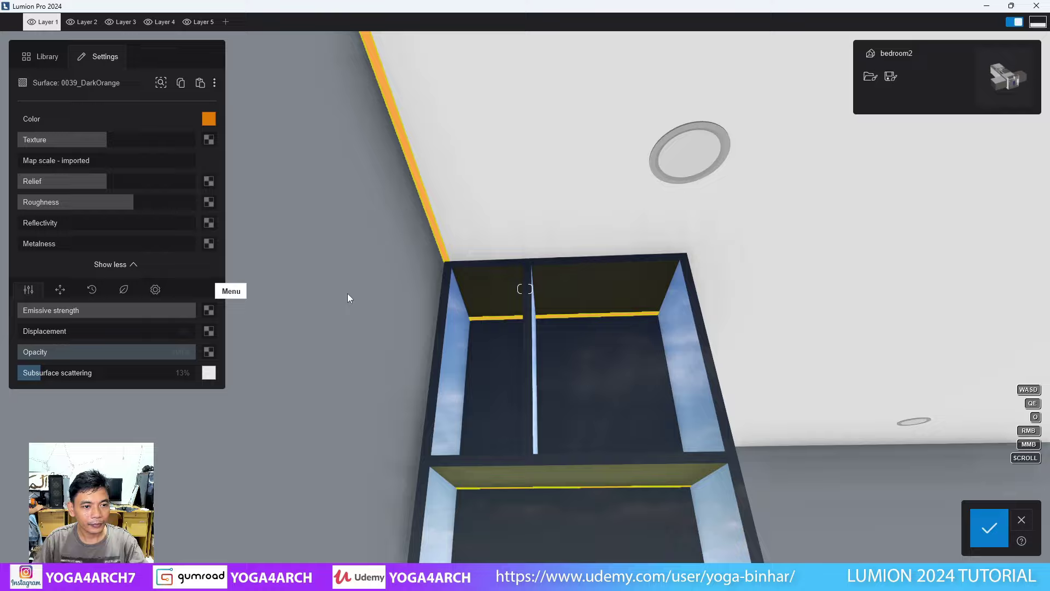
Step: Copy the chair base's metal material onto the Gold_24k door handle
key(s)
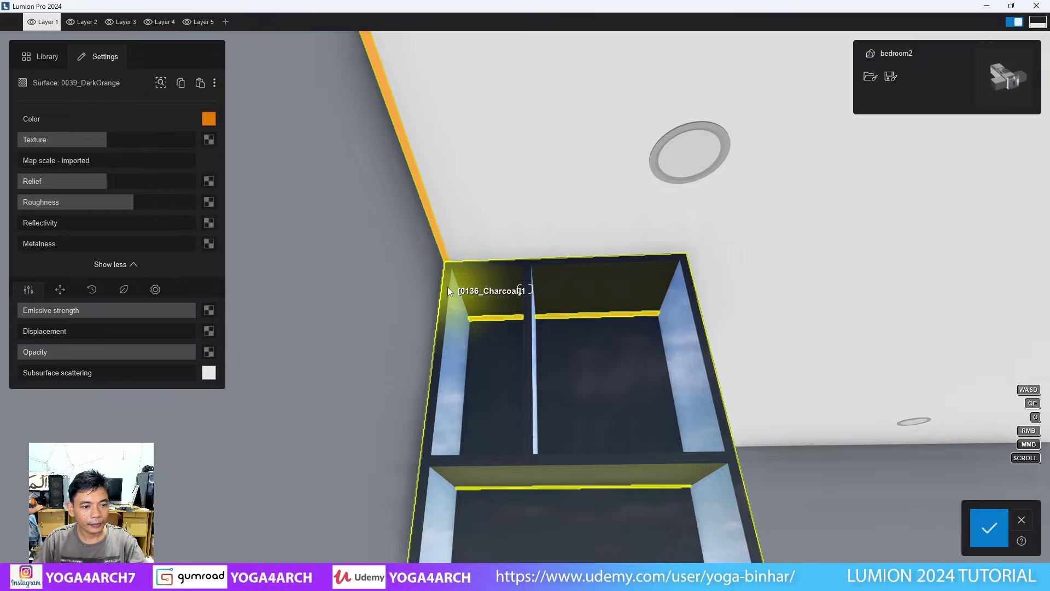
right_drag(242, 378, 242, 416)
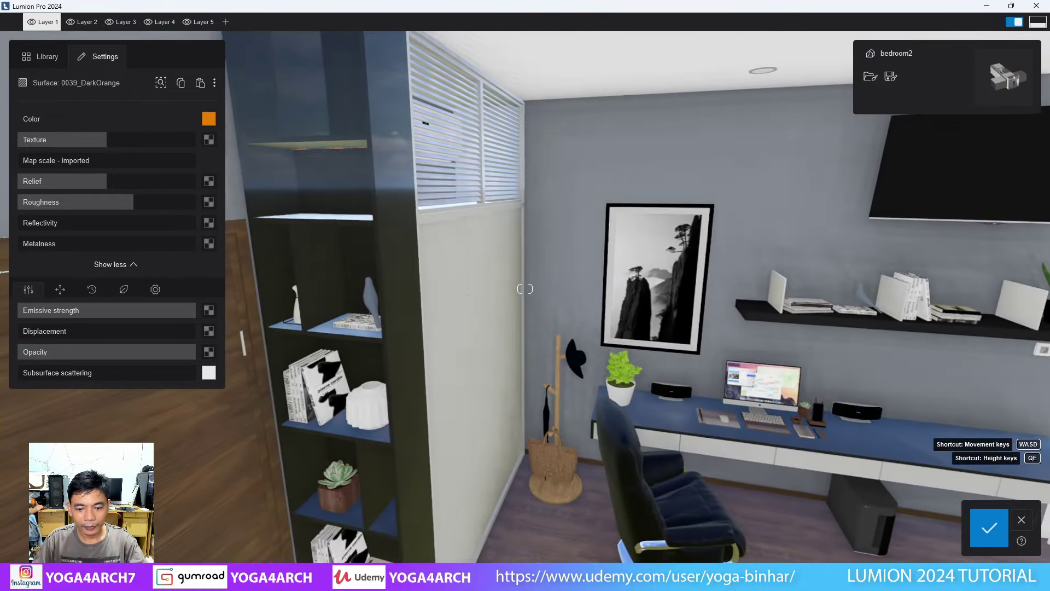
mouse_move(563, 215)
right_down()
mouse_move(589, 158)
mouse_move(646, 104)
right_up()
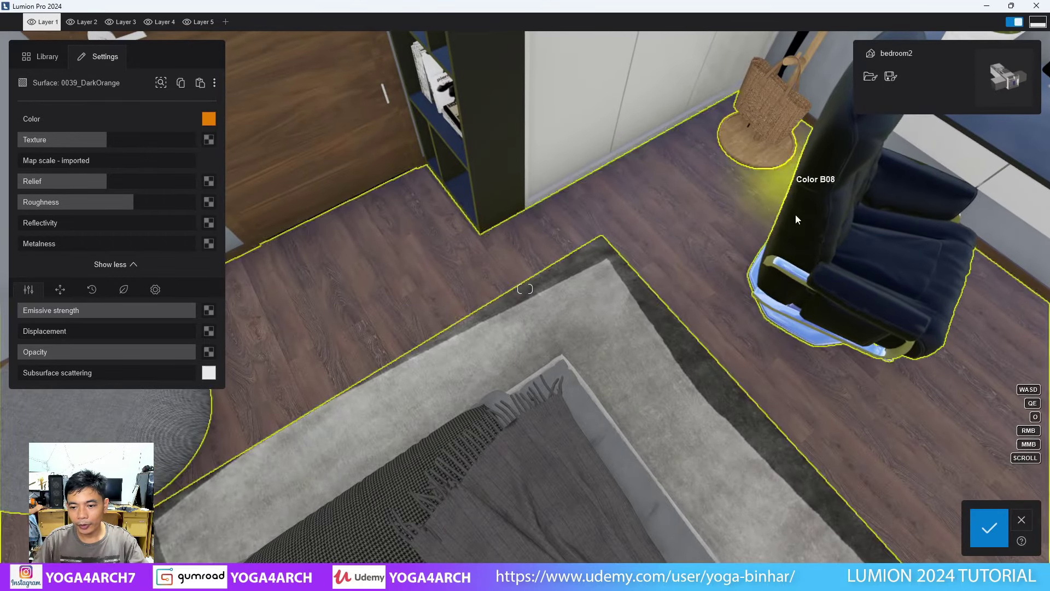
click(793, 273)
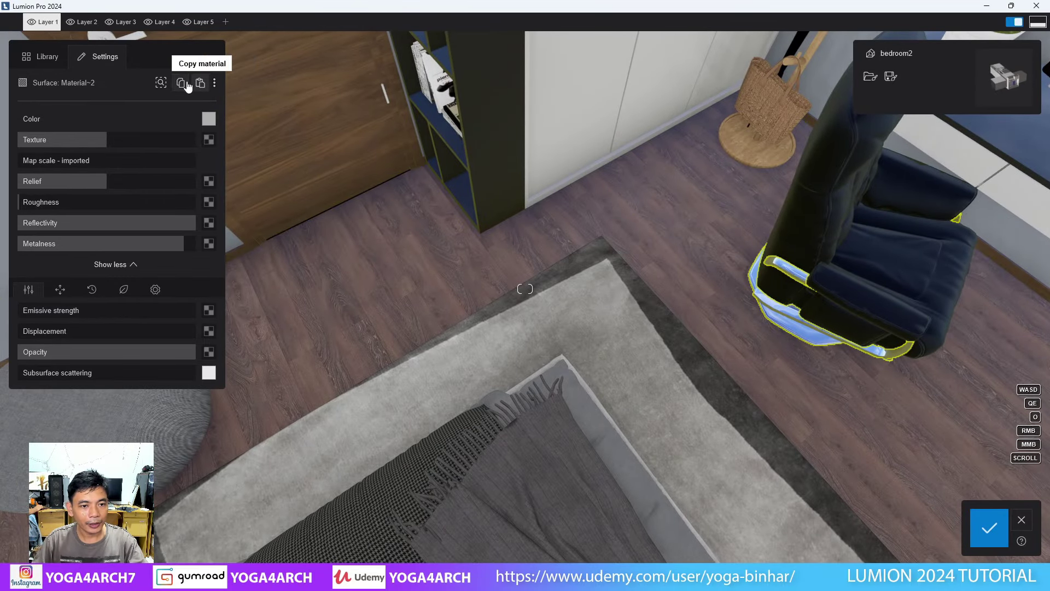
right_drag(417, 154, 392, 123)
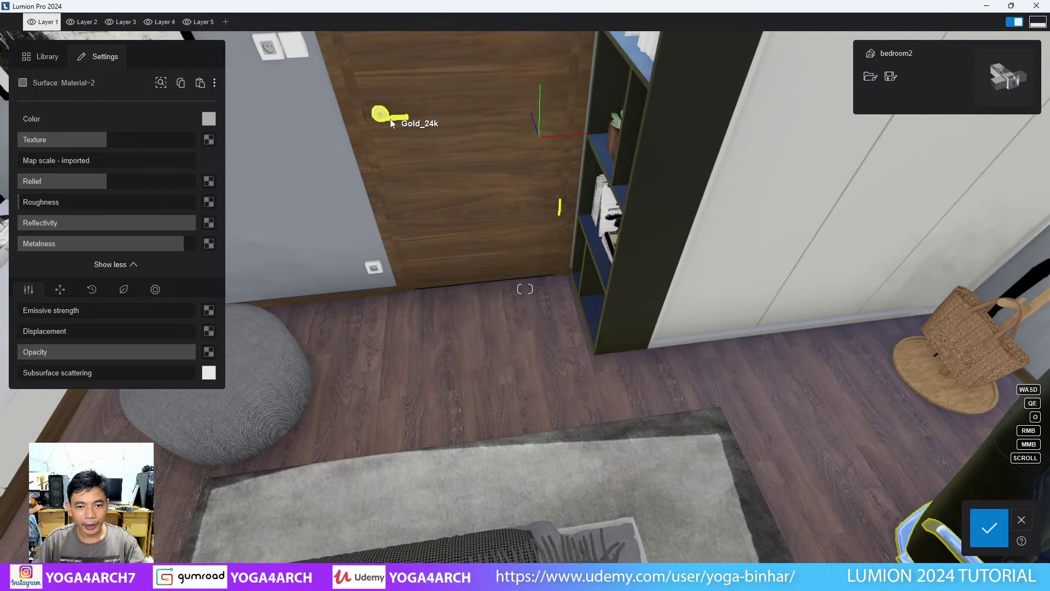
click(389, 119)
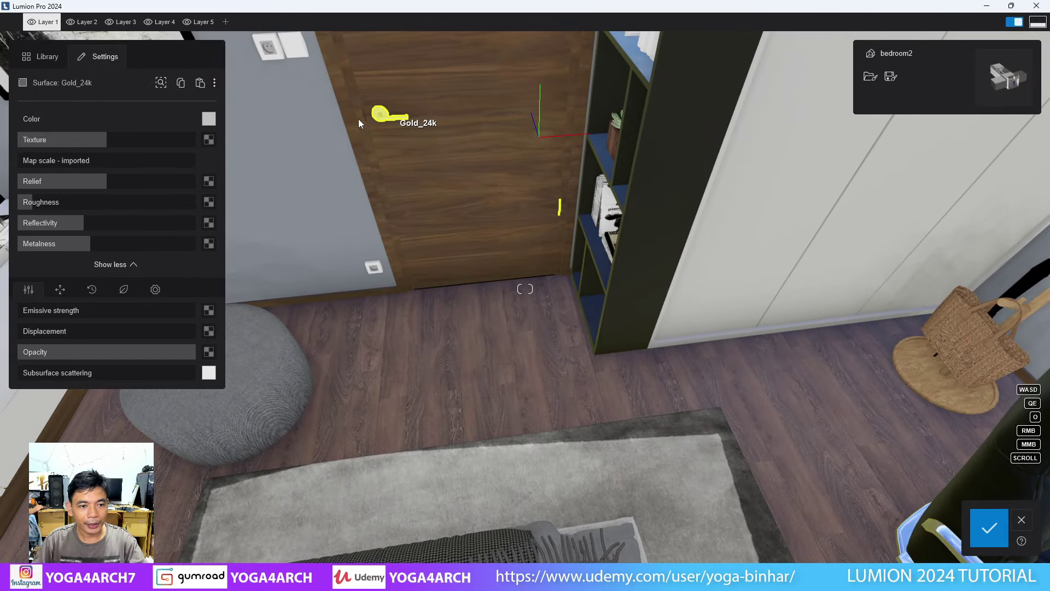
click(199, 83)
right_drag(537, 232, 821, 372)
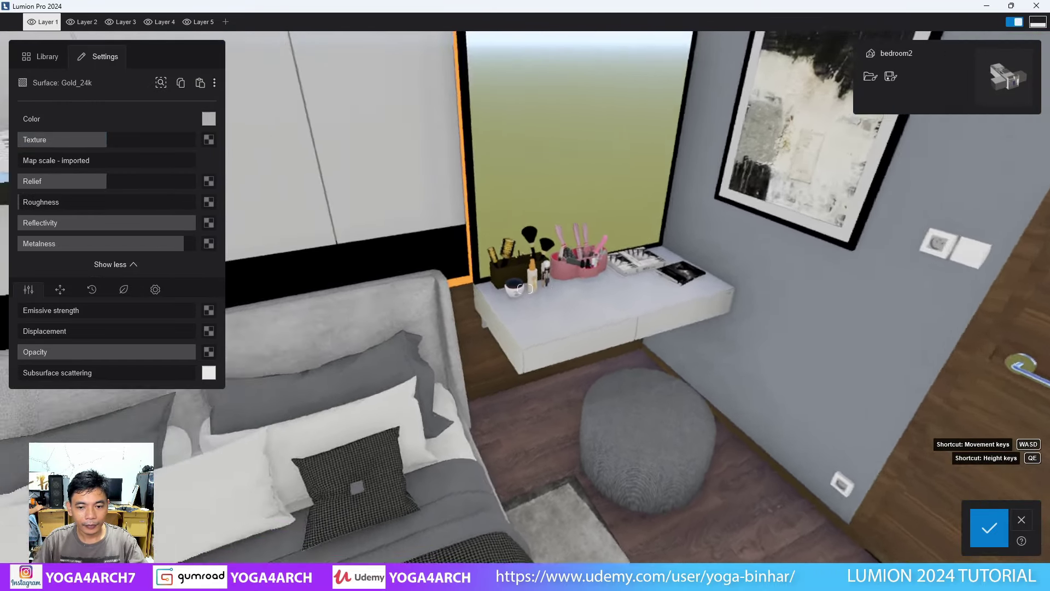
right_drag(525, 288, 383, 296)
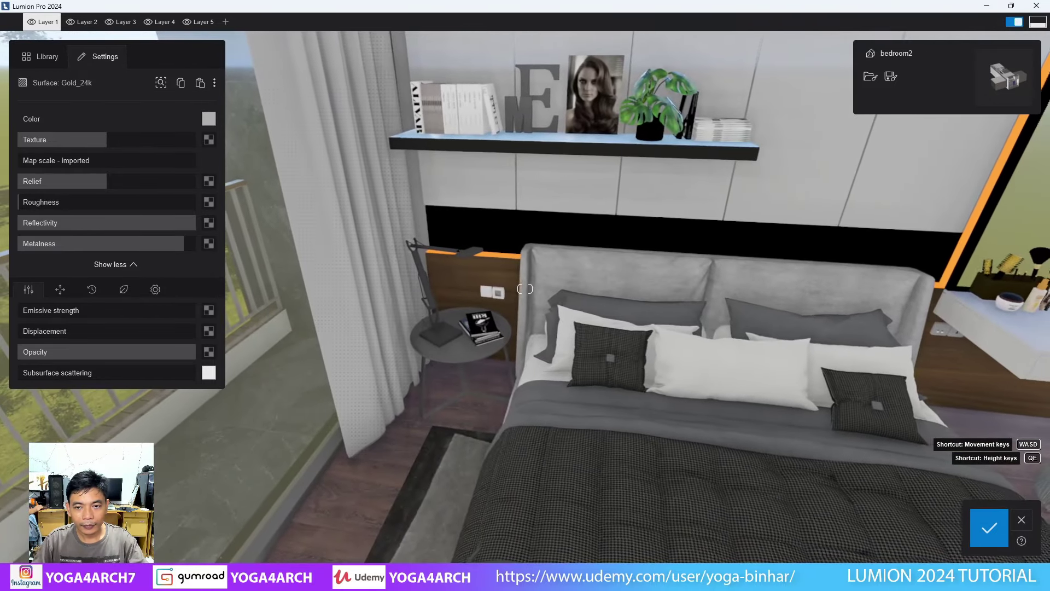
right_drag(524, 289, 693, 304)
scroll(693, 304, up, 5)
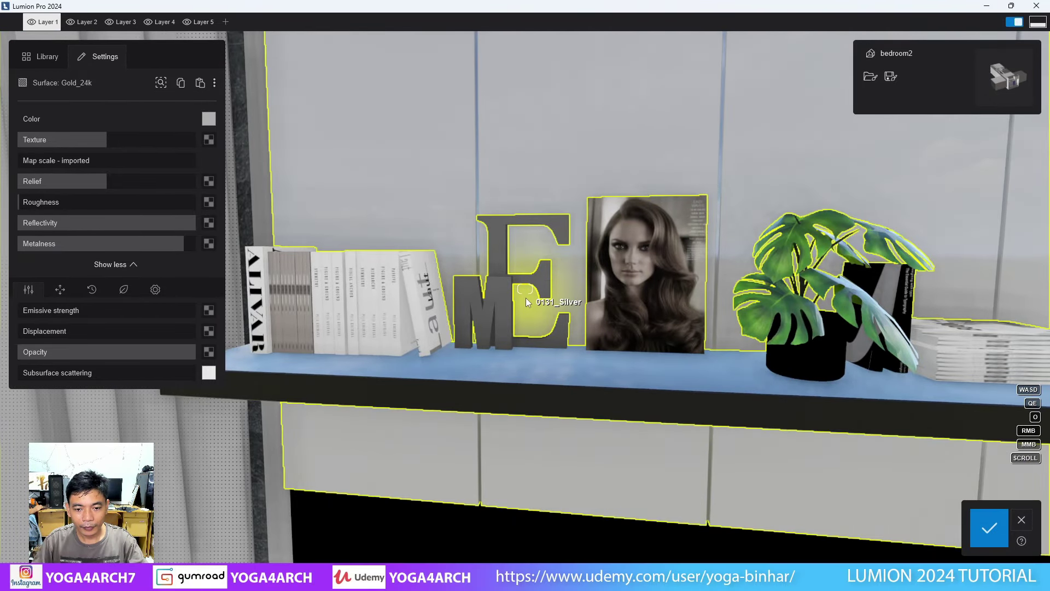
Step: Paste the copied metal finish onto the M and E shelf letters
click(522, 295)
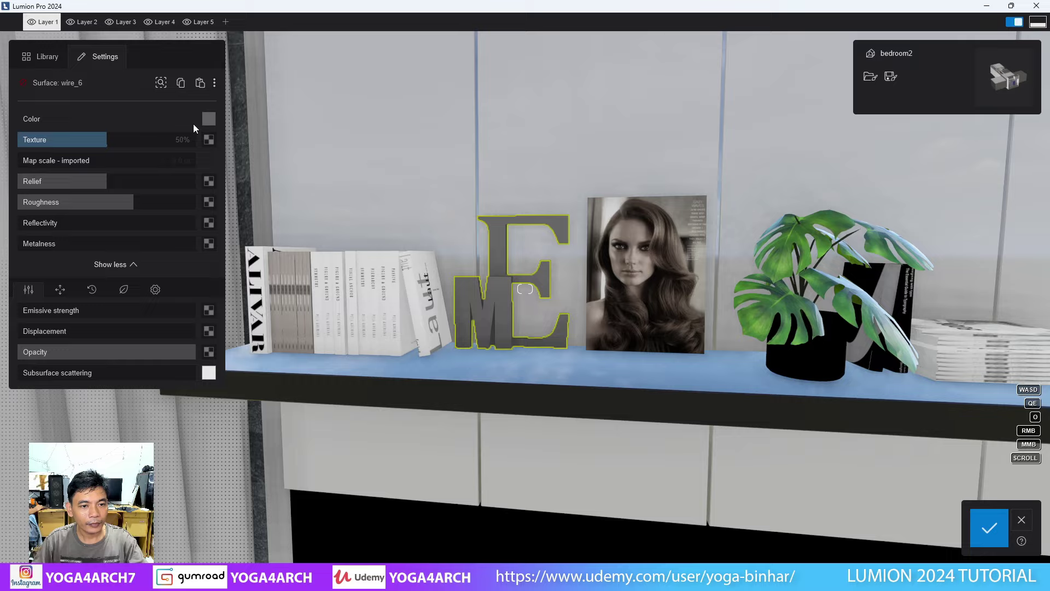
click(200, 83)
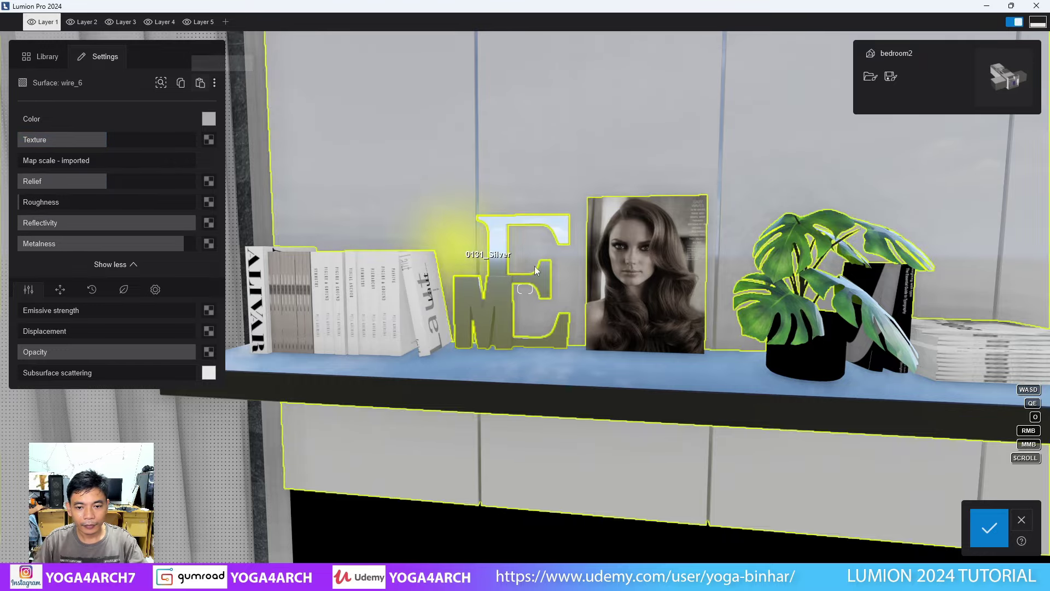
scroll(625, 276, down, 5)
right_drag(626, 229, 626, 276)
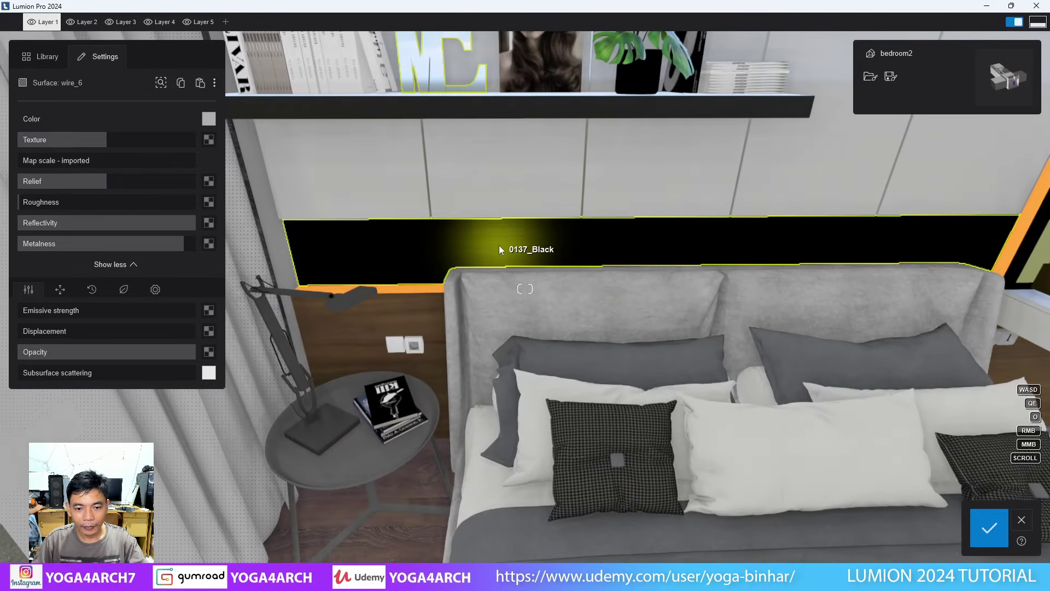
Step: Make the 0137_Black headboard panel dark grey, smoother, more reflective, and about 35% metallic
click(499, 245)
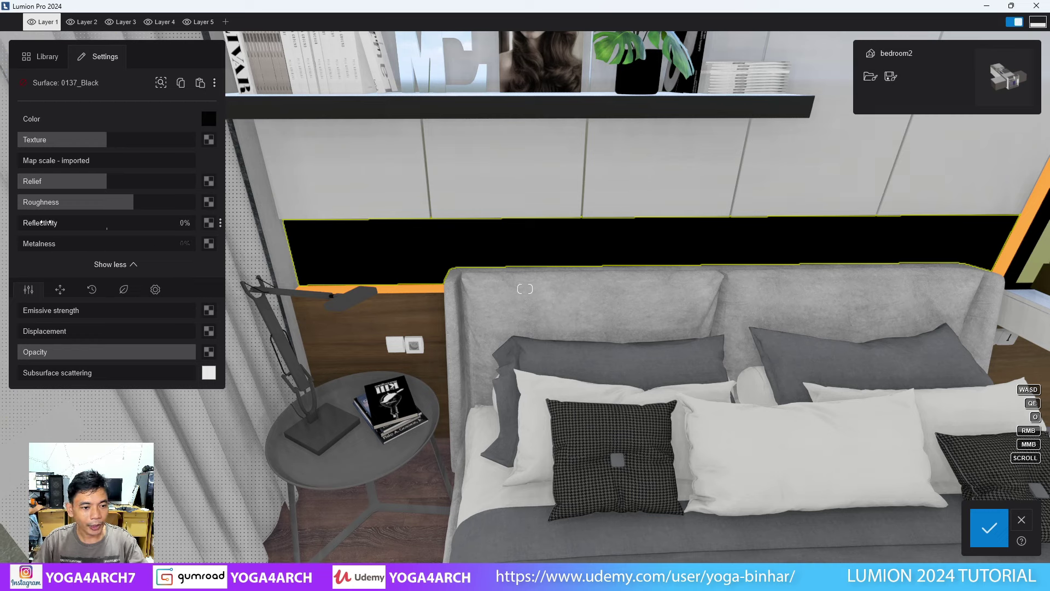
mouse_move(24, 222)
mouse_down()
mouse_move(68, 222)
mouse_move(48, 201)
mouse_up()
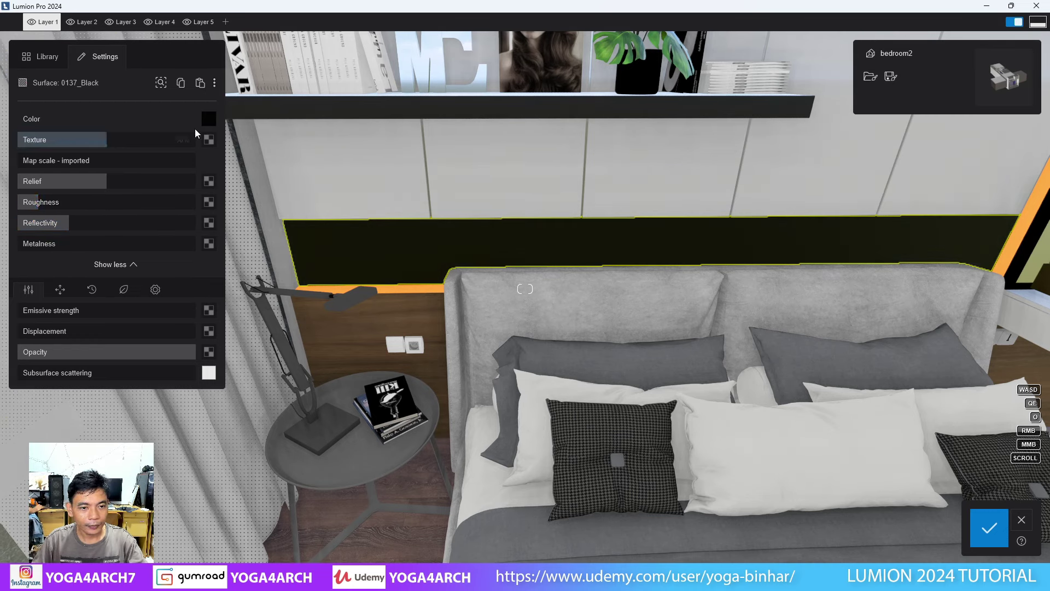
click(208, 119)
drag(244, 144, 241, 180)
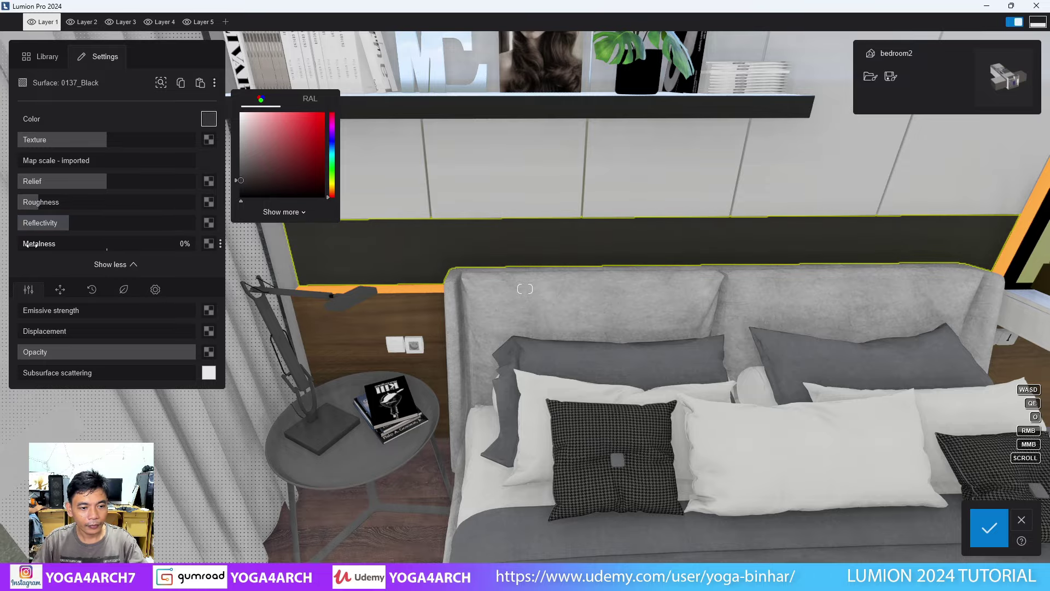
drag(27, 244, 79, 244)
mouse_move(383, 274)
right_down()
mouse_move(547, 274)
mouse_move(411, 264)
right_up()
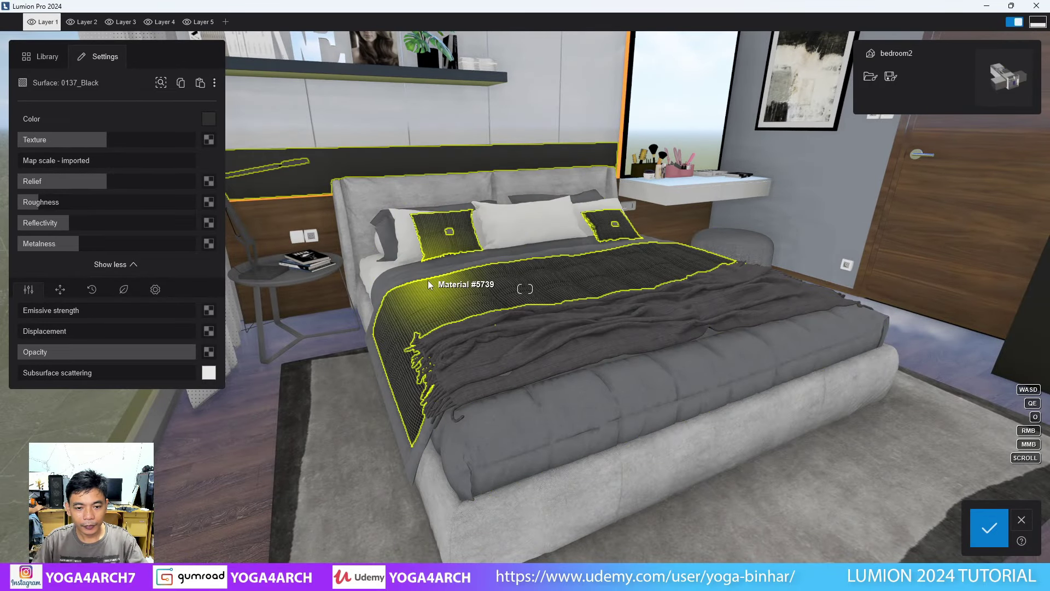
Step: Give the bed runner's Material #5739 15% reflectivity and 20% metalness
click(428, 281)
drag(18, 230, 41, 223)
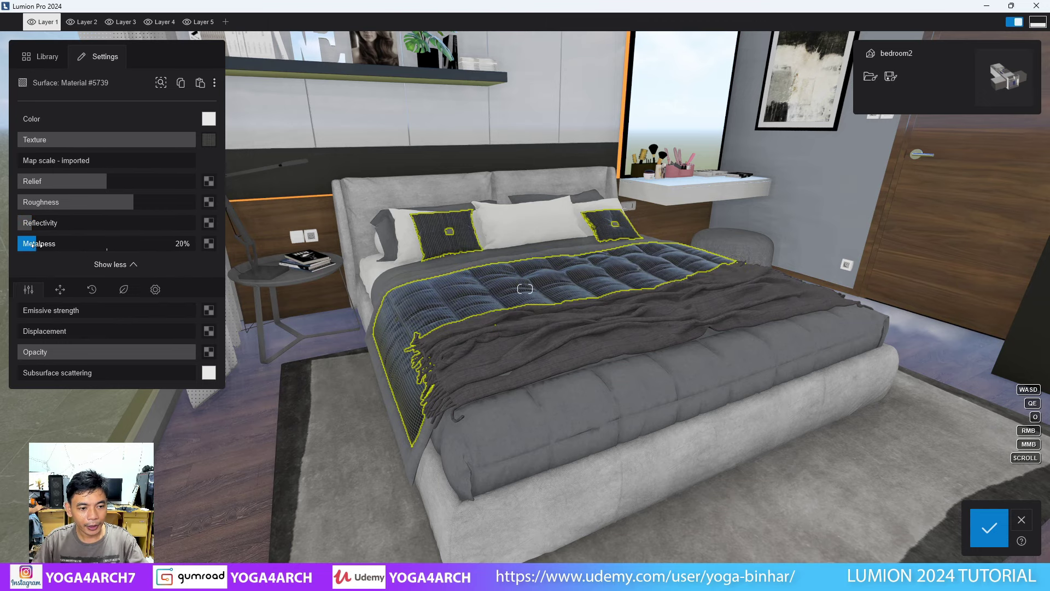
right_drag(409, 344, 409, 344)
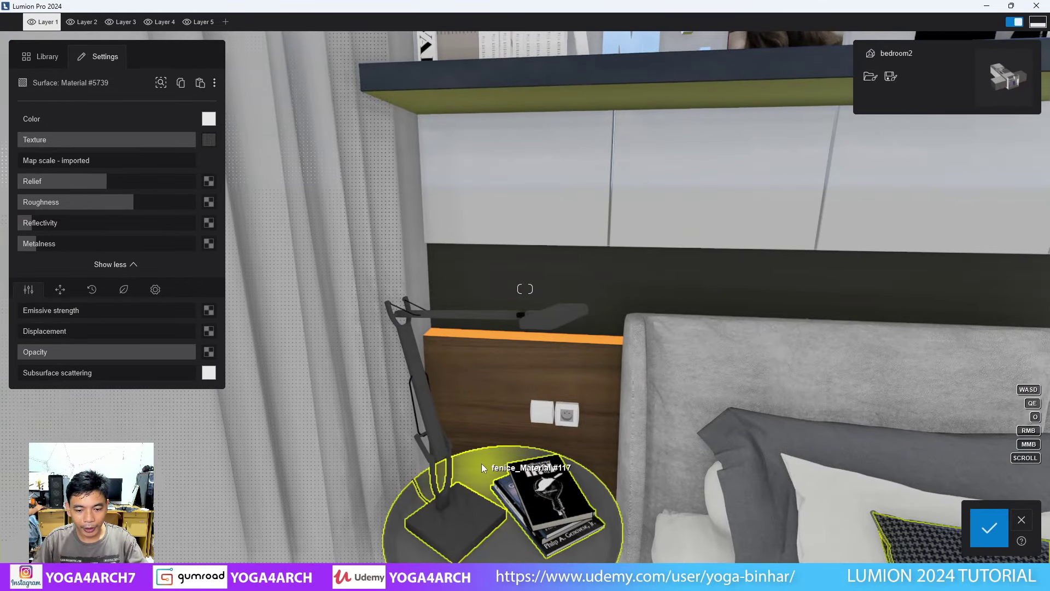
Step: Darken the fenice_Material #117 nightstand top, with 28% reflectivity, more metalness, less roughness
click(481, 463)
click(208, 120)
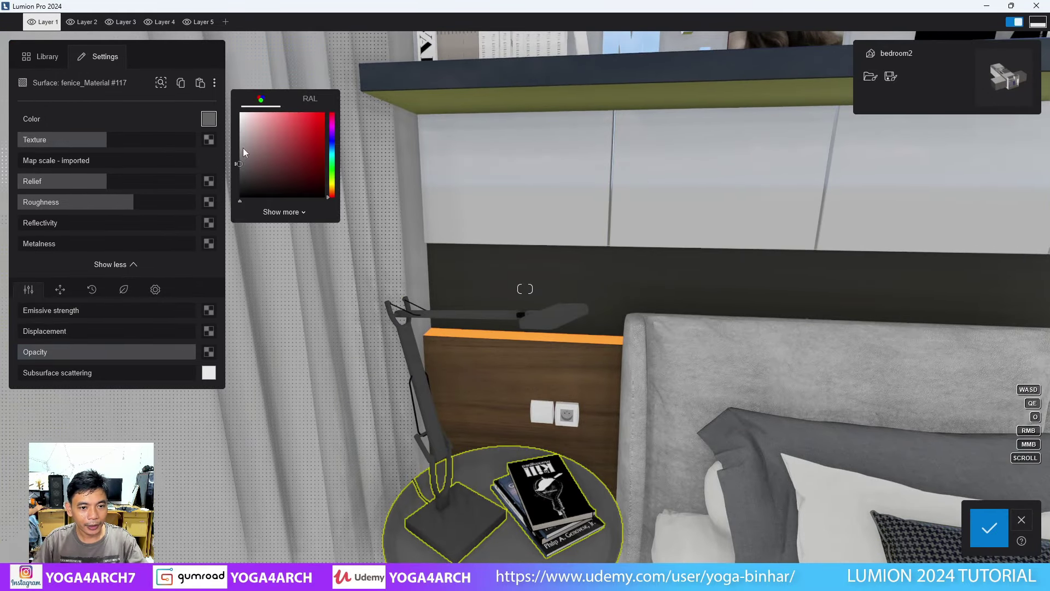
drag(241, 165, 238, 175)
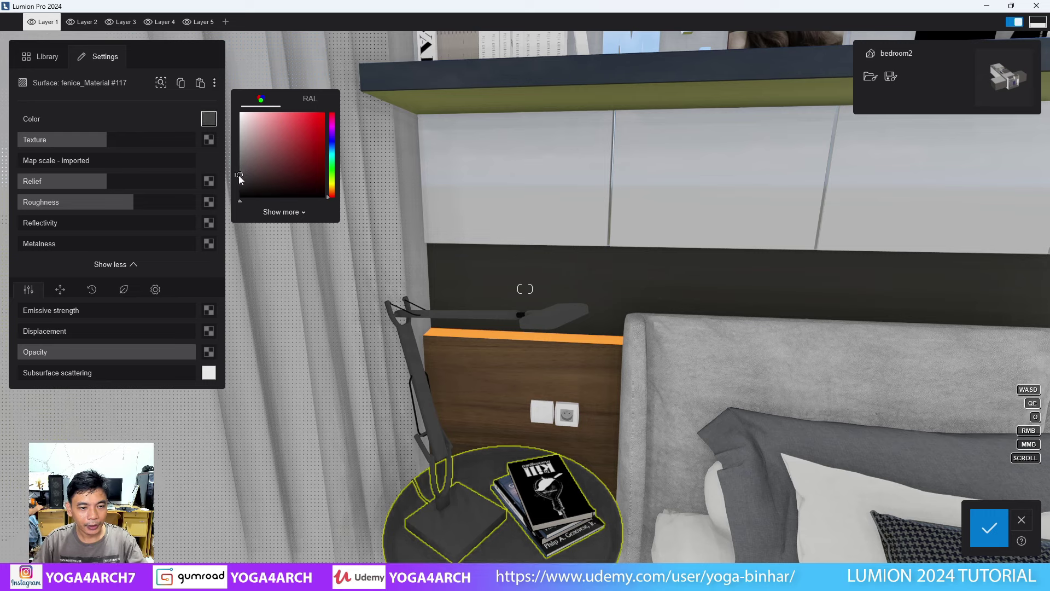
mouse_move(23, 223)
mouse_down()
mouse_move(41, 241)
mouse_move(95, 244)
mouse_up()
mouse_move(109, 202)
mouse_down()
mouse_move(22, 193)
mouse_move(91, 226)
mouse_up()
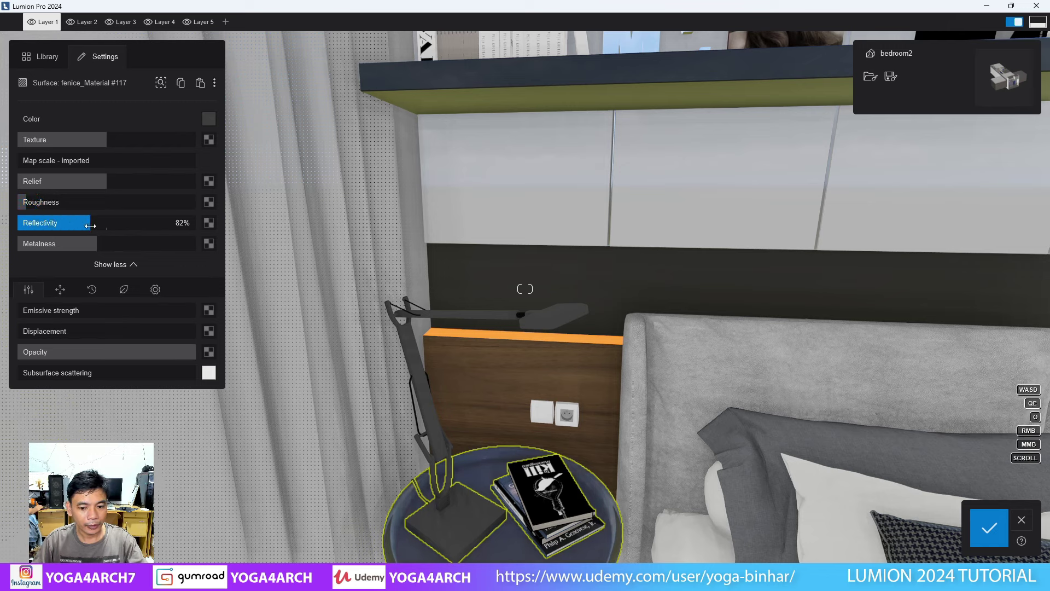
Step: Copy the nightstand top's material onto the lamp's 0011_Seashell surface
click(181, 83)
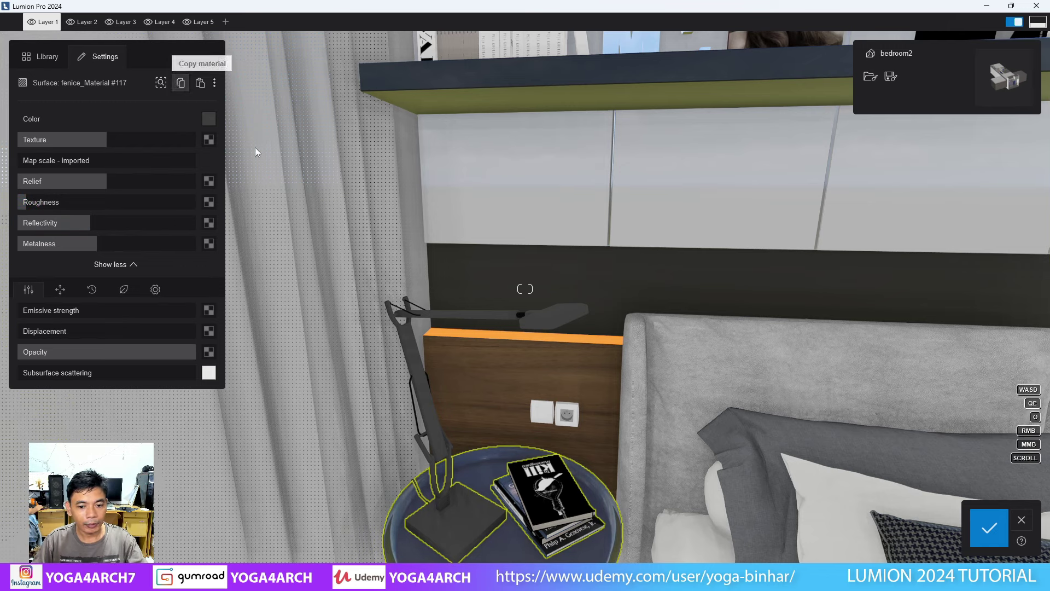
click(472, 318)
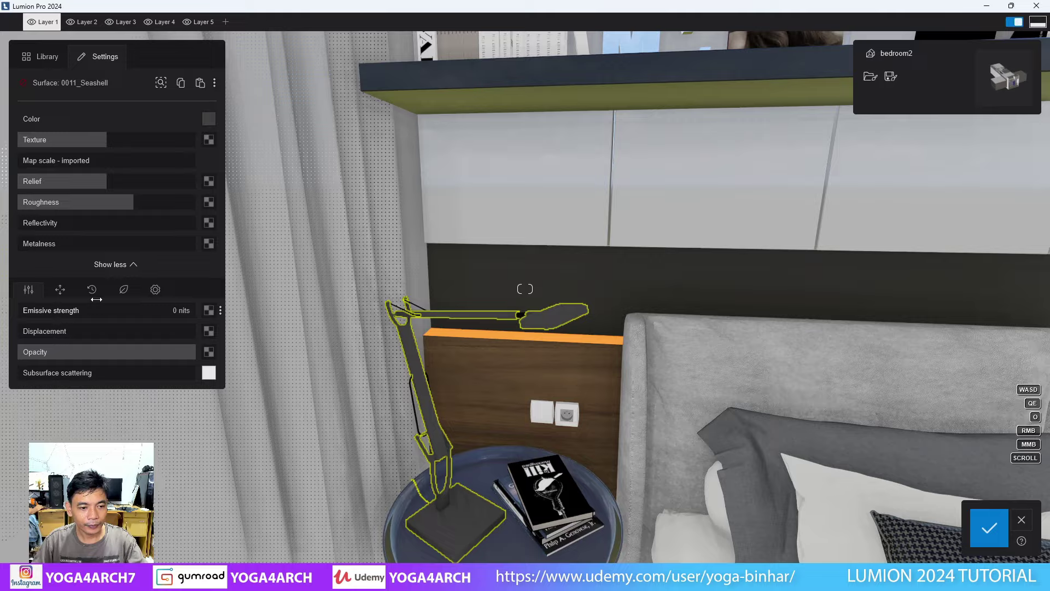
click(200, 82)
key(w)
key(s)
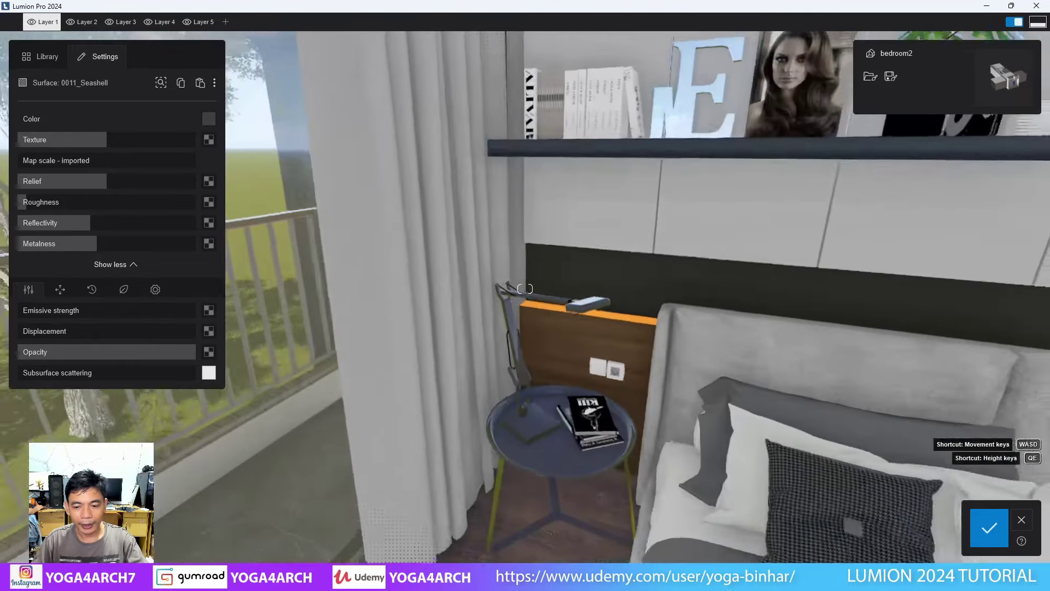
key(w)
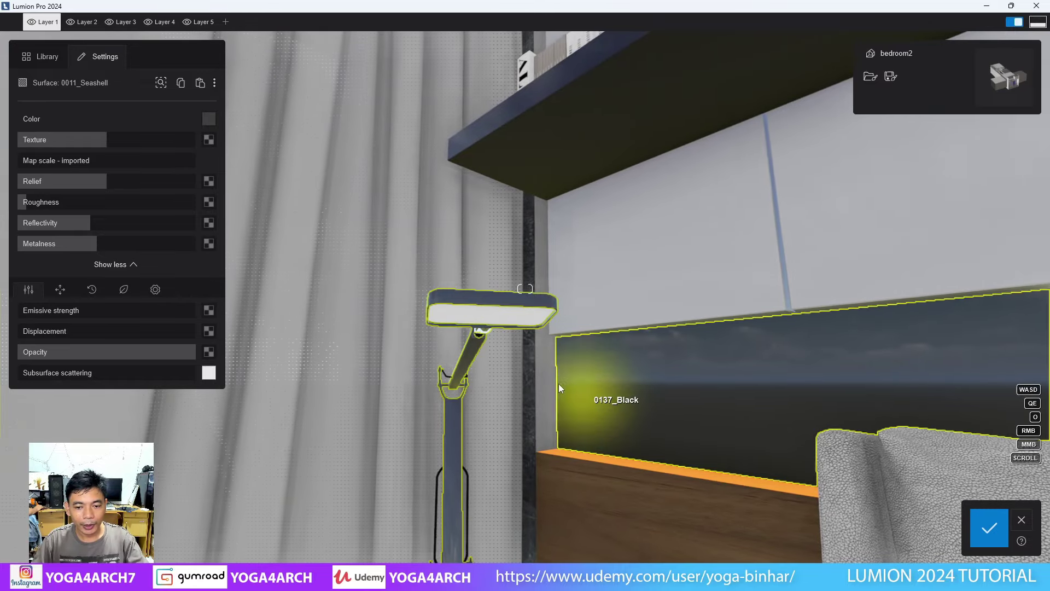
Step: Set the lamp head's emissive strength to 10000 nits and confirm the material edits
click(498, 320)
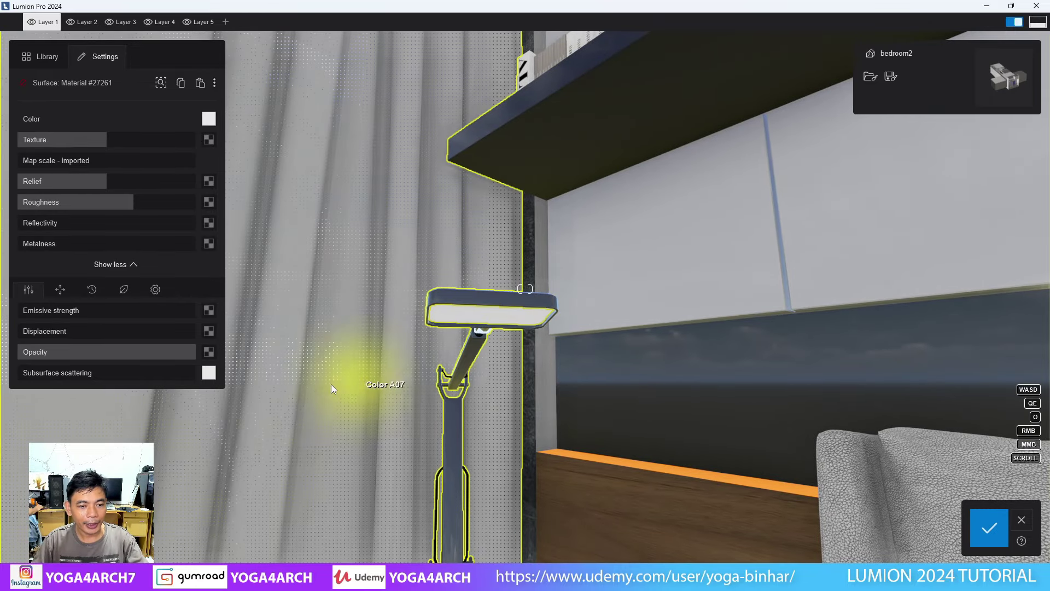
drag(54, 310, 244, 311)
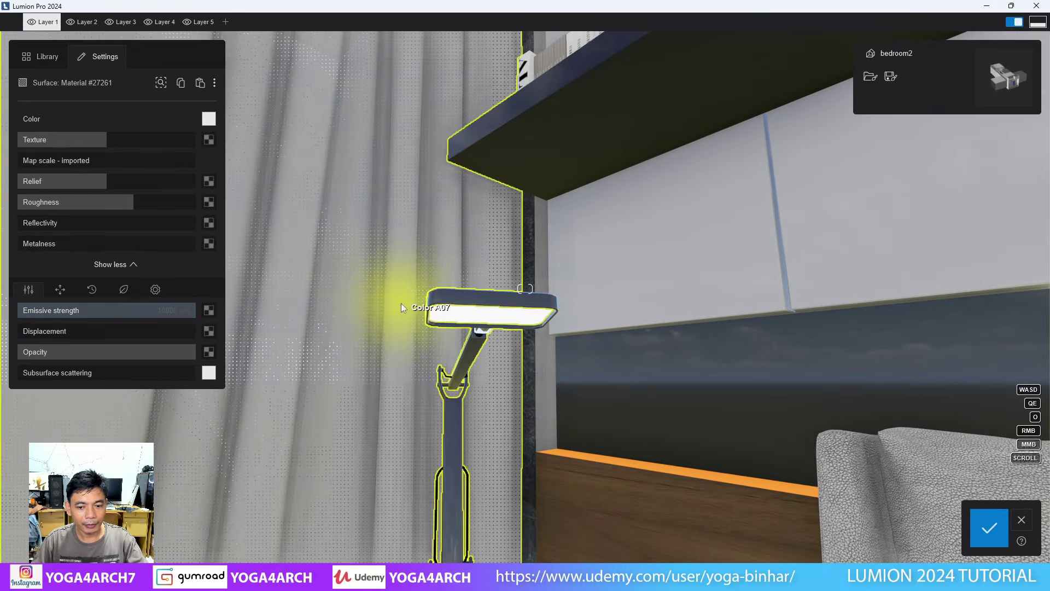
scroll(421, 304, down, 3)
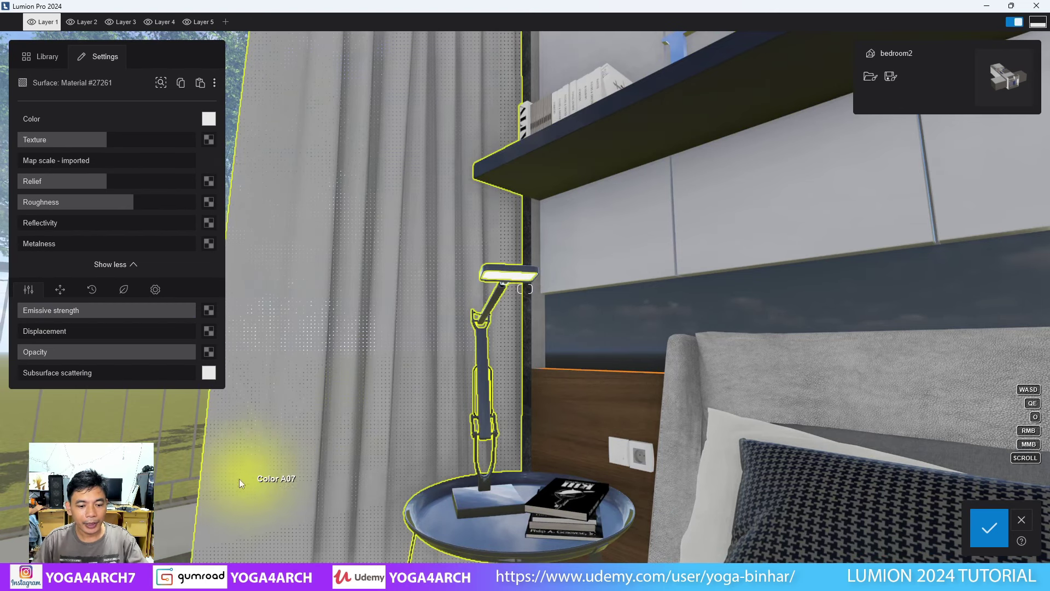
click(989, 527)
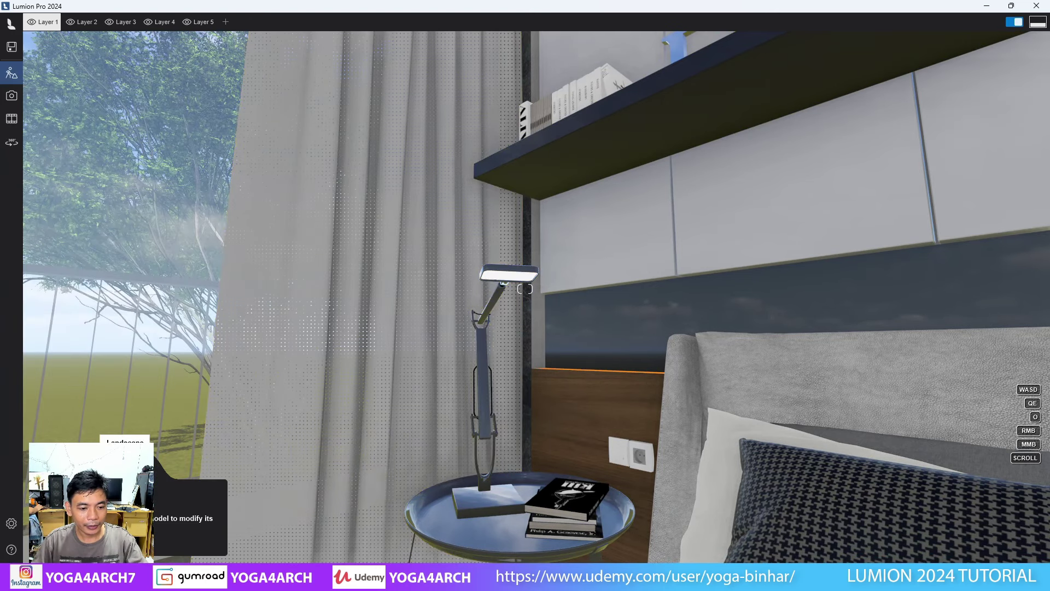
Step: Place a Lamp03 spotlight at the nightstand lamp head and set it to 2800 K
click(222, 446)
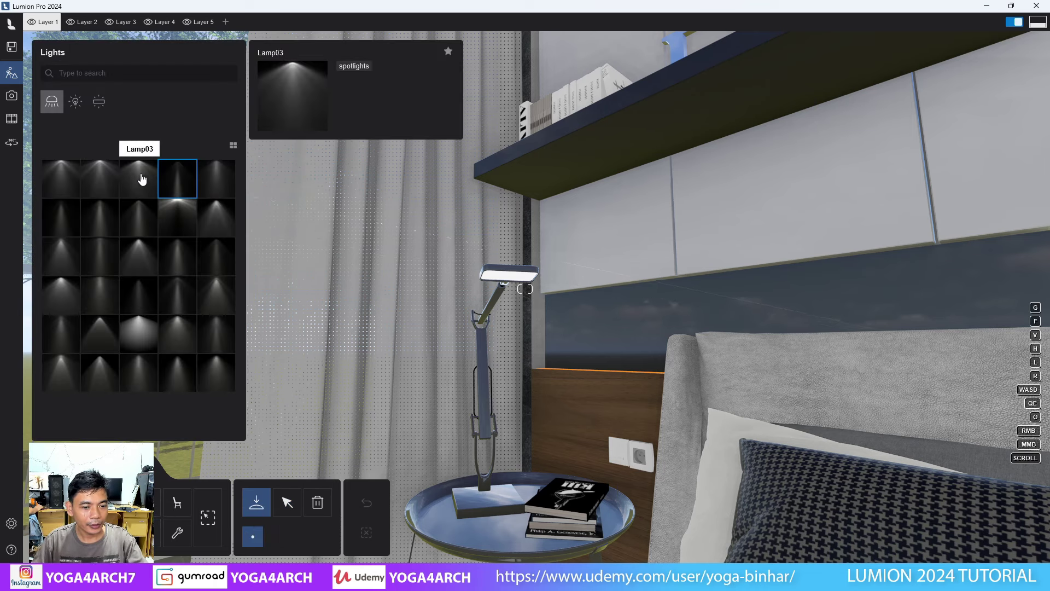
click(142, 178)
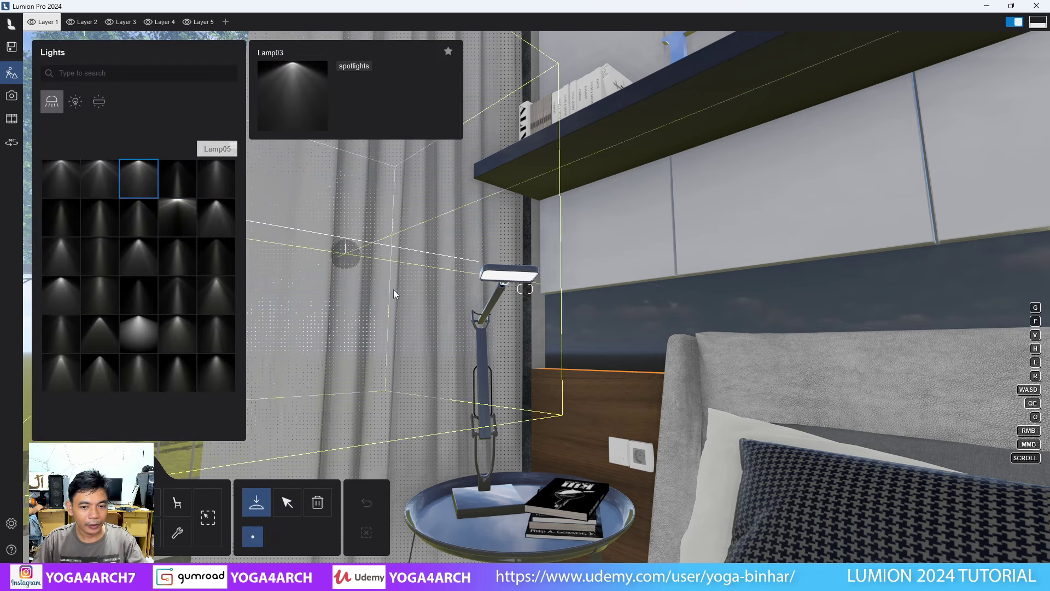
click(511, 281)
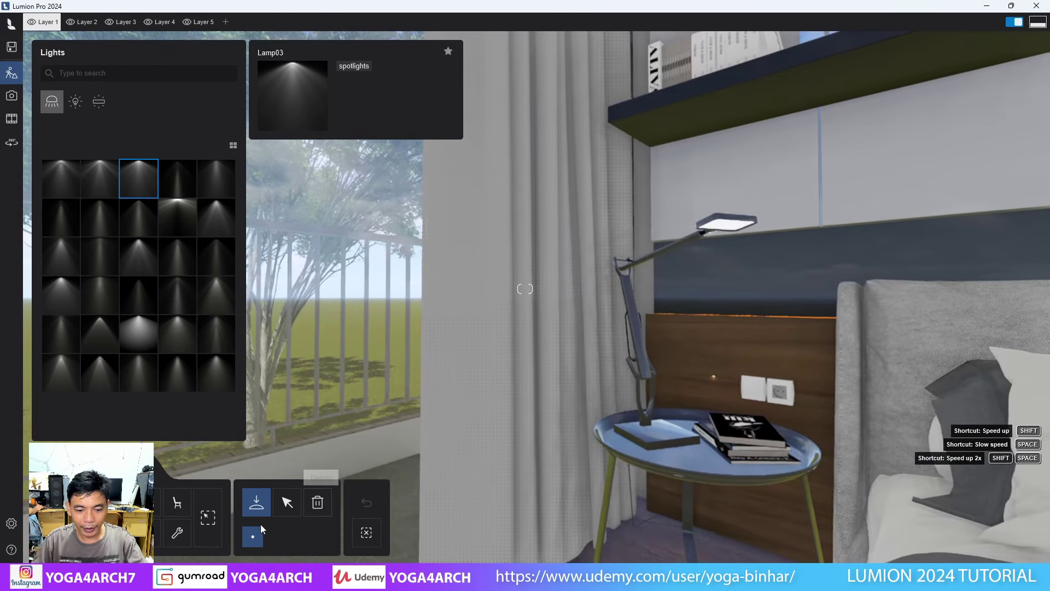
click(277, 505)
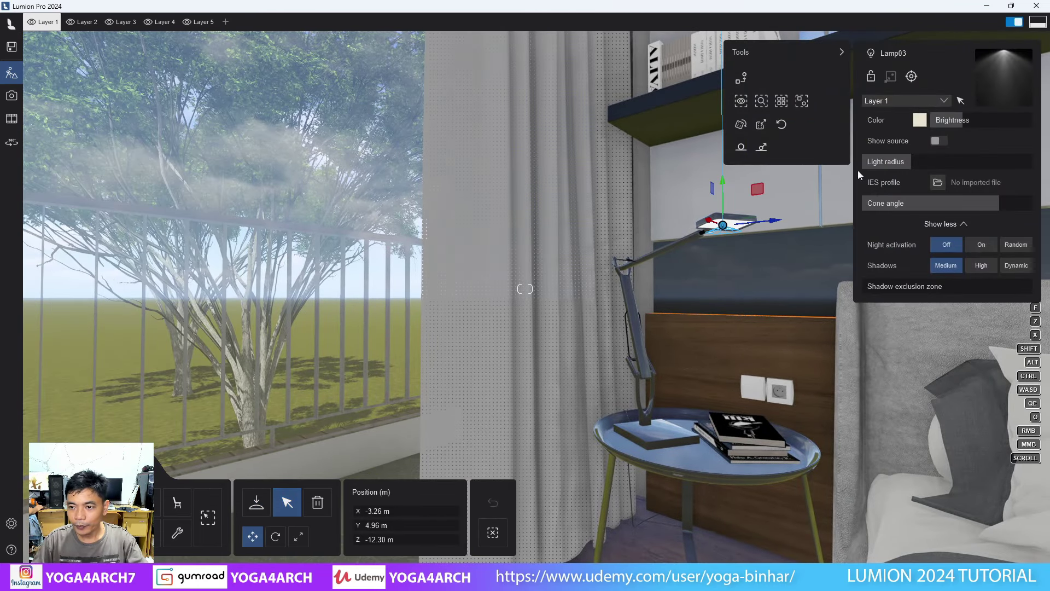
click(919, 119)
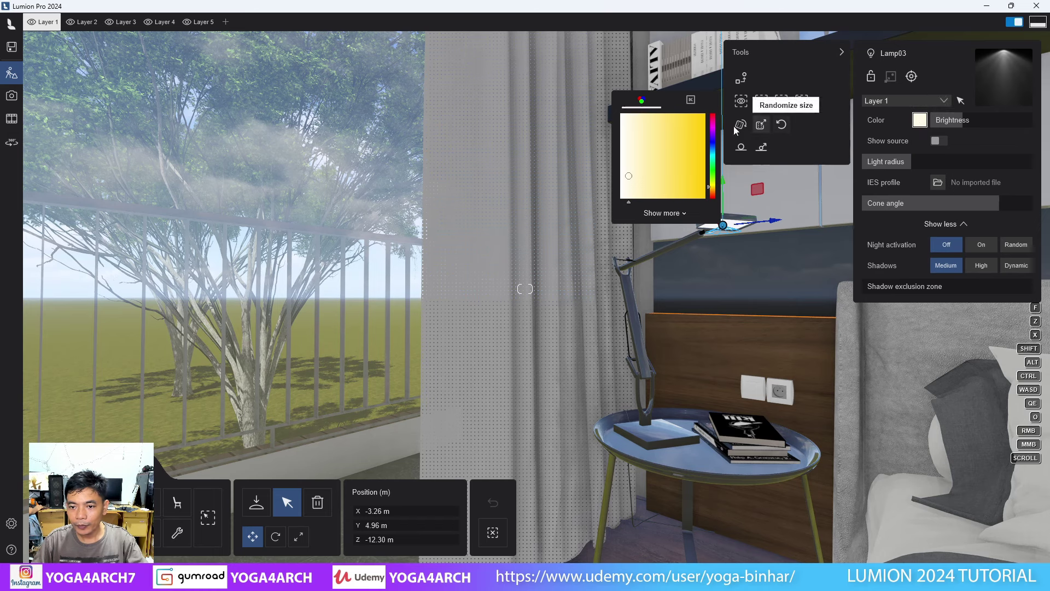
click(691, 99)
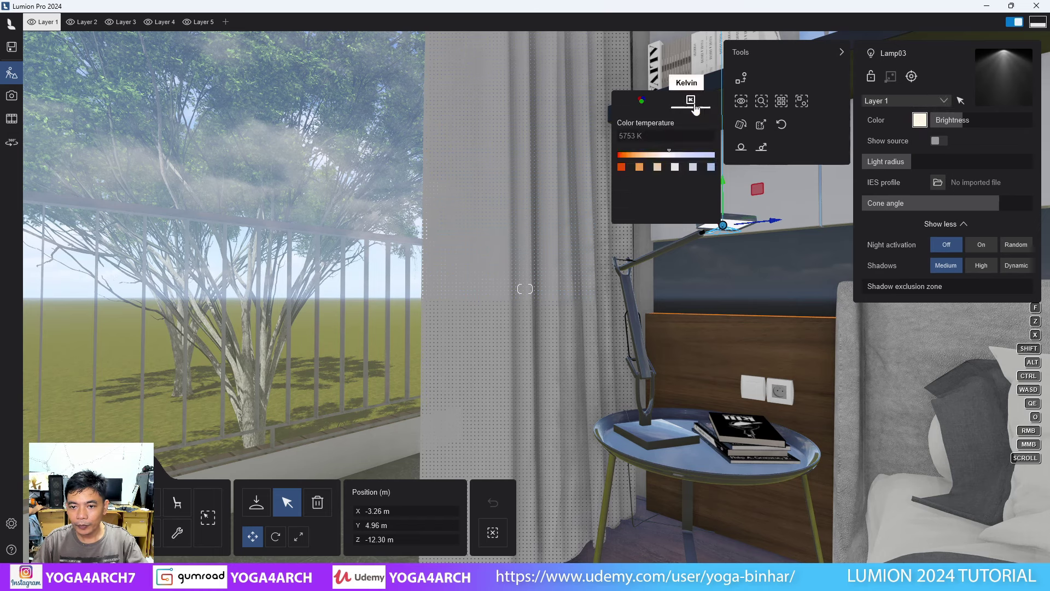
click(639, 167)
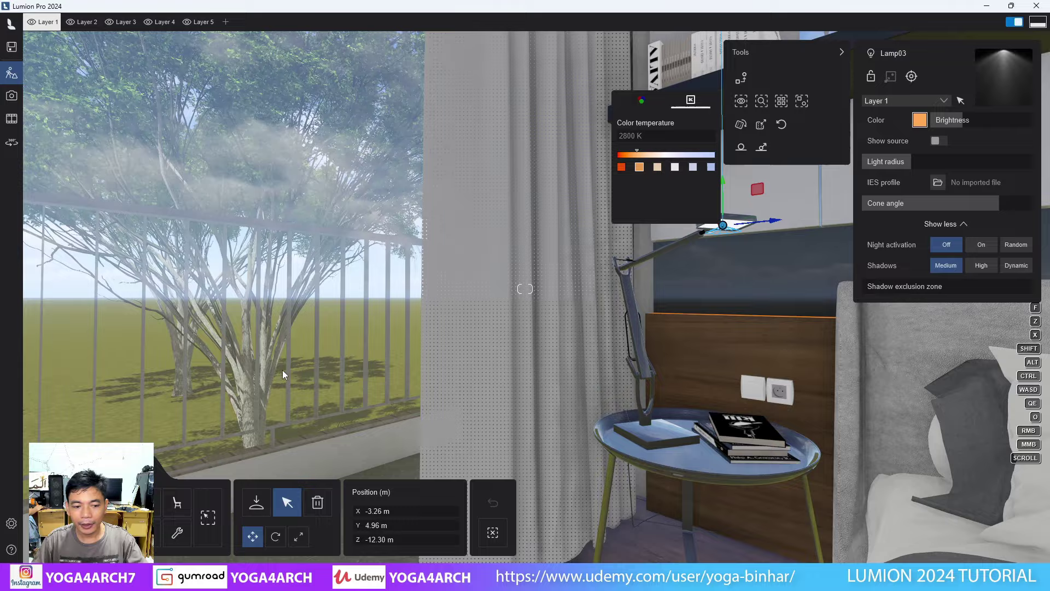
click(11, 95)
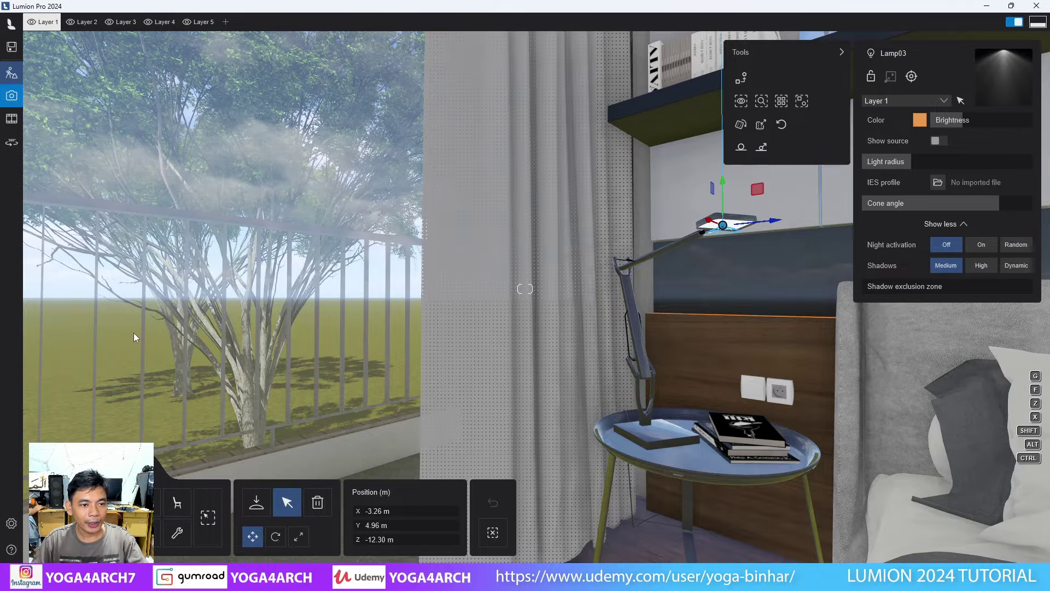
key(shift+2)
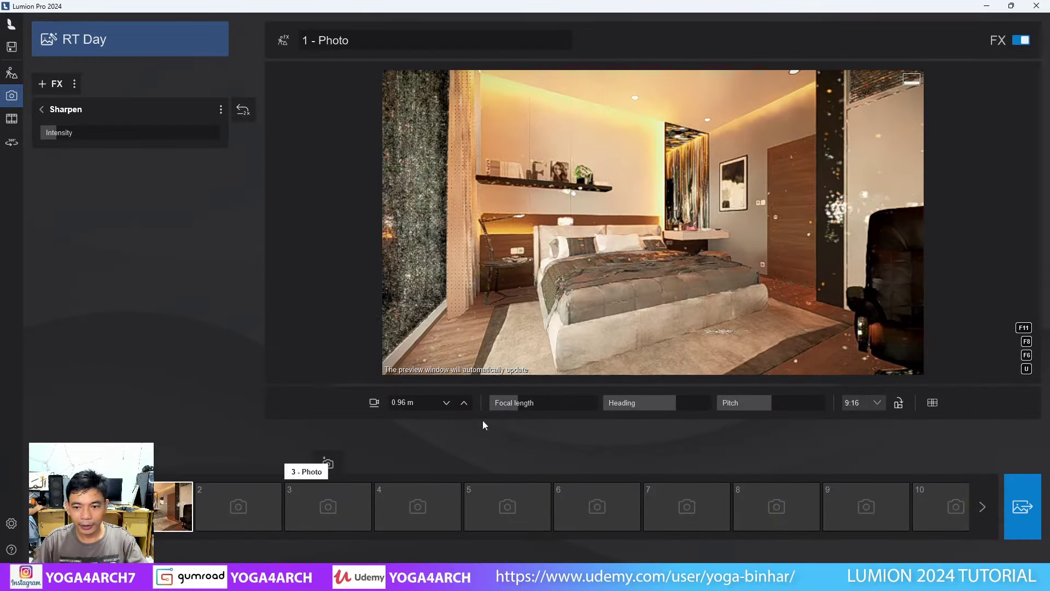
key(shift+3)
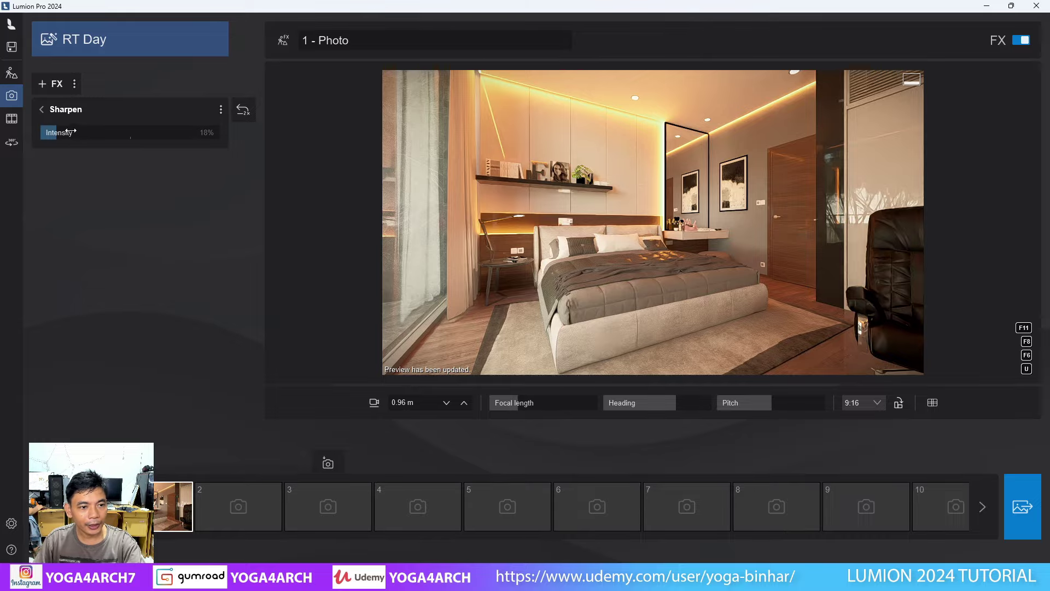
click(11, 73)
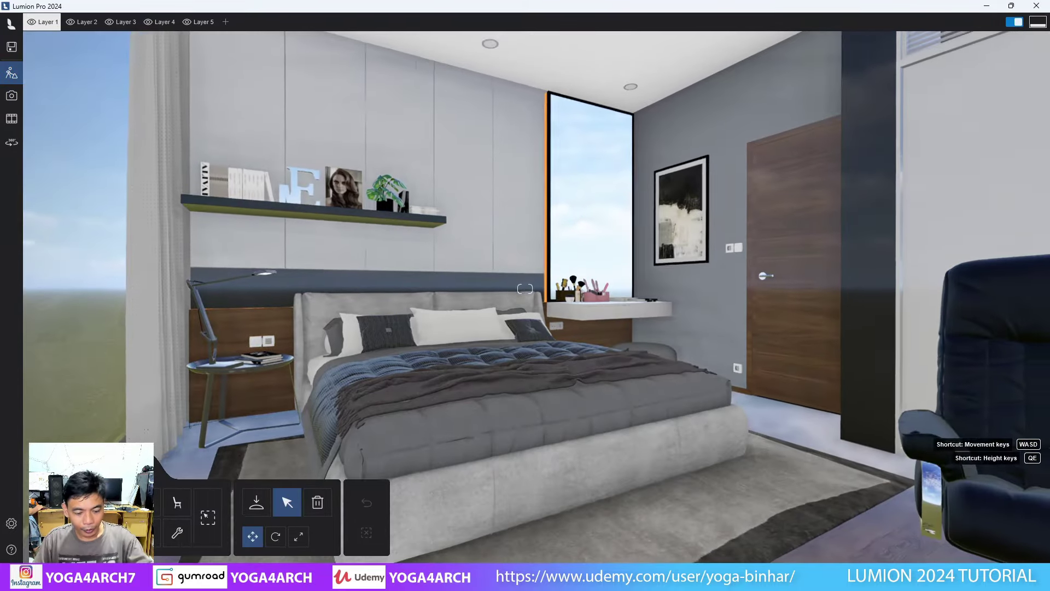
Step: Fly to the headboard and reduce the orange cove strip's emissive strength
right_drag(428, 228, 383, 246)
key(w)
key(w)
key(w)
key(e)
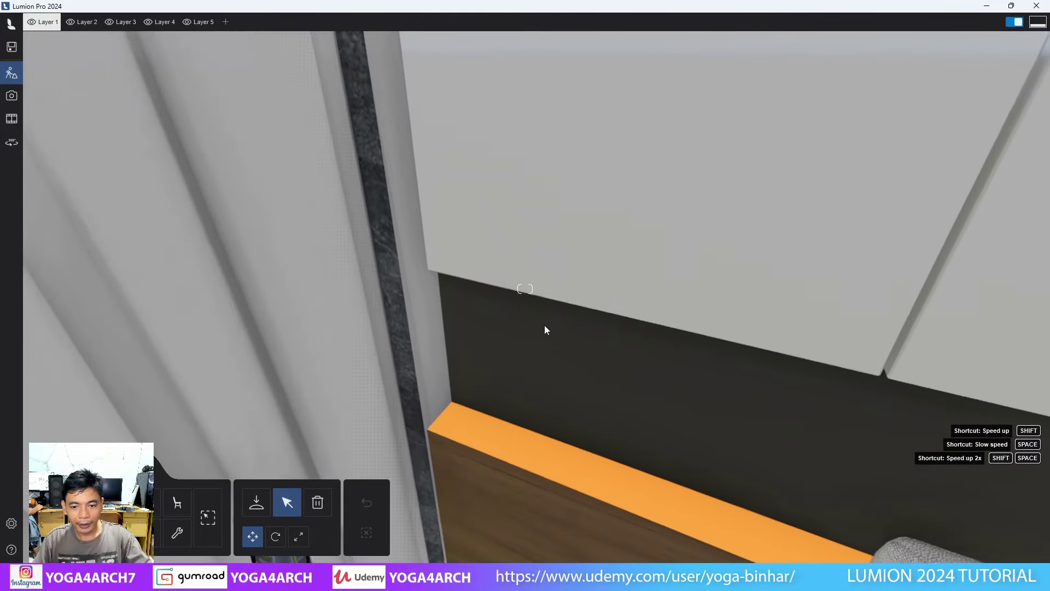
click(627, 486)
mouse_move(107, 310)
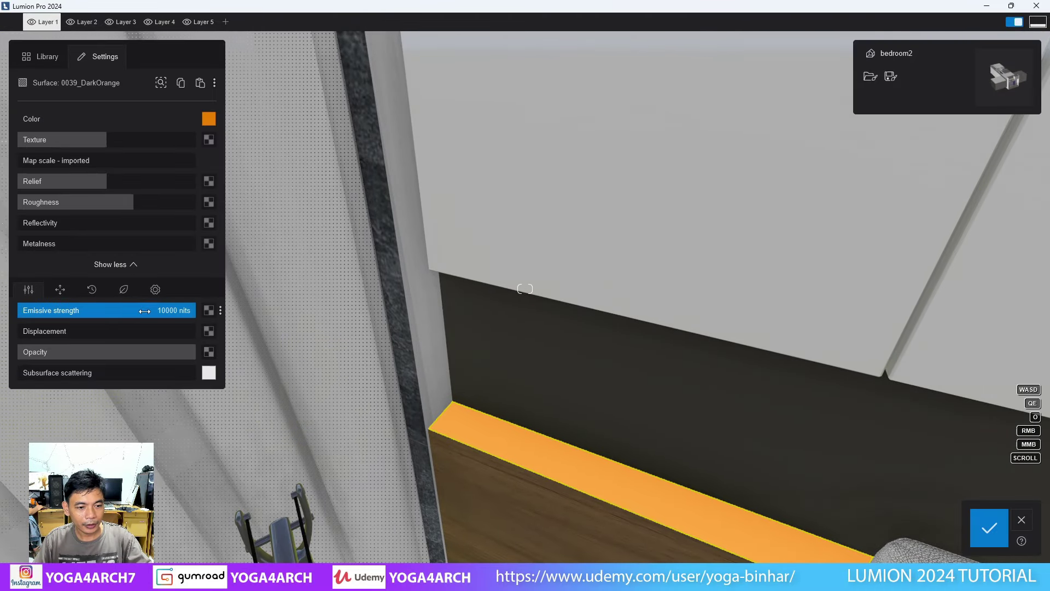
drag(180, 310, 135, 311)
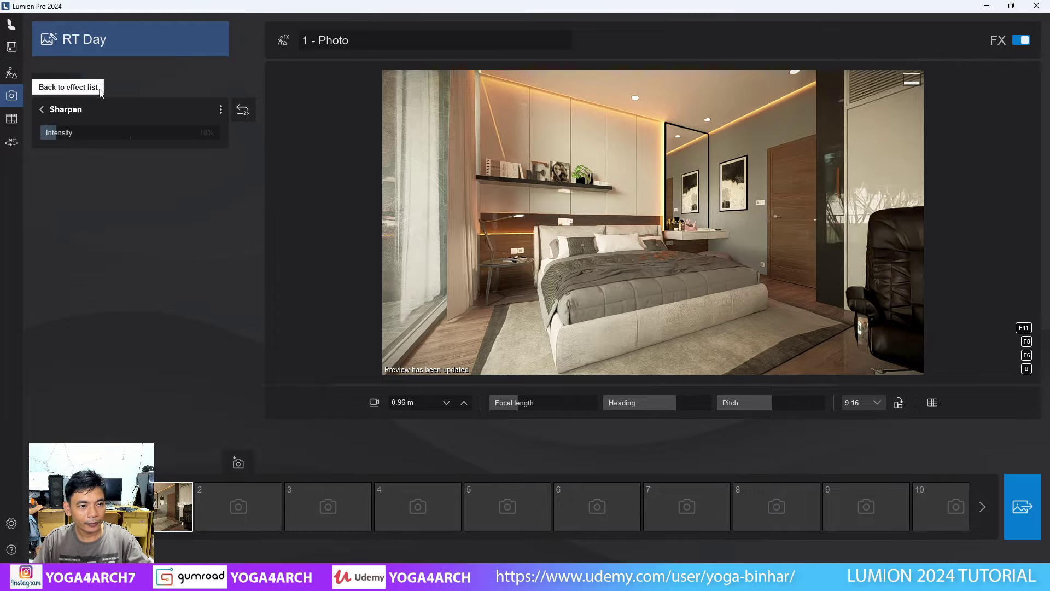
Step: Lower the orange strip's emissive strength to 524 nits and save the material
click(11, 73)
scroll(437, 299, down, 10)
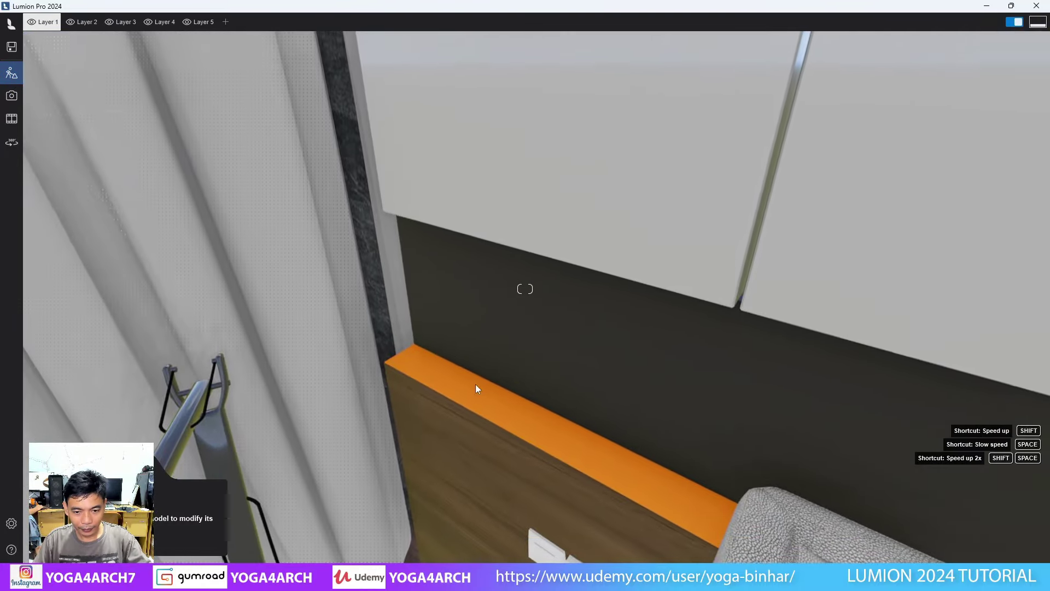
click(480, 388)
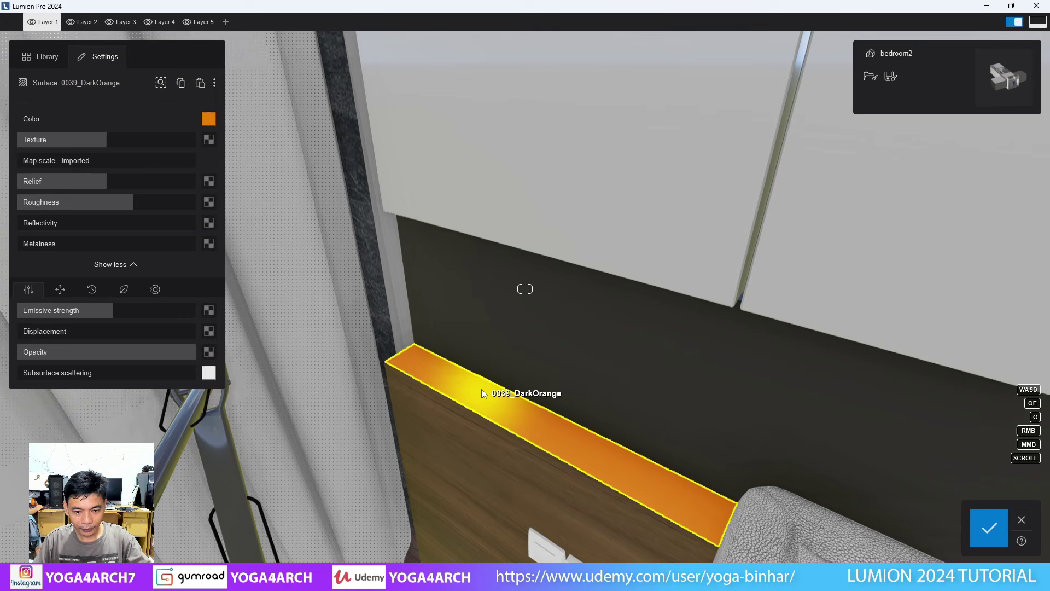
drag(118, 316, 93, 314)
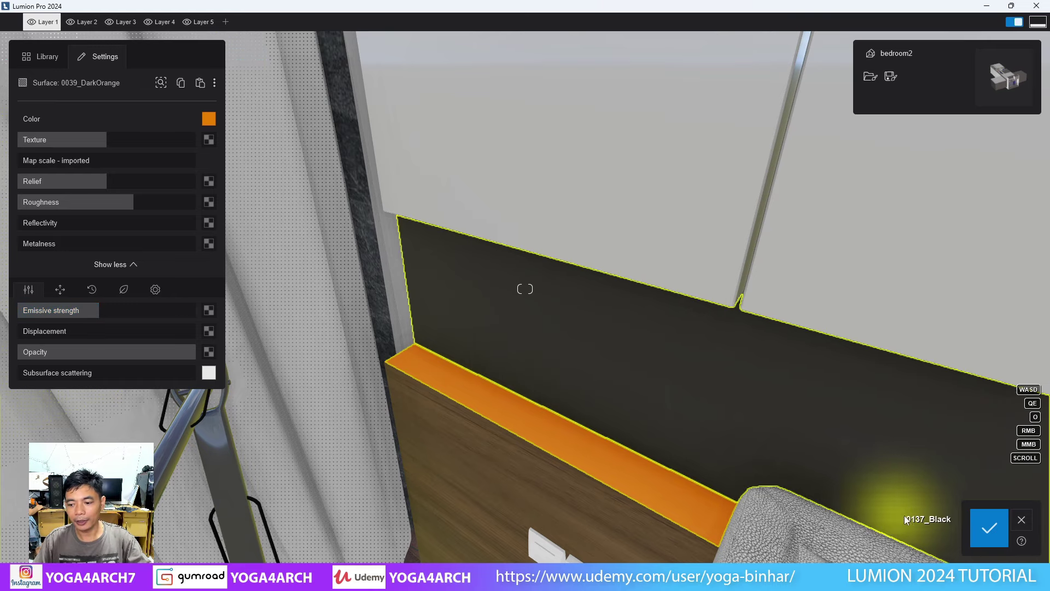
click(978, 528)
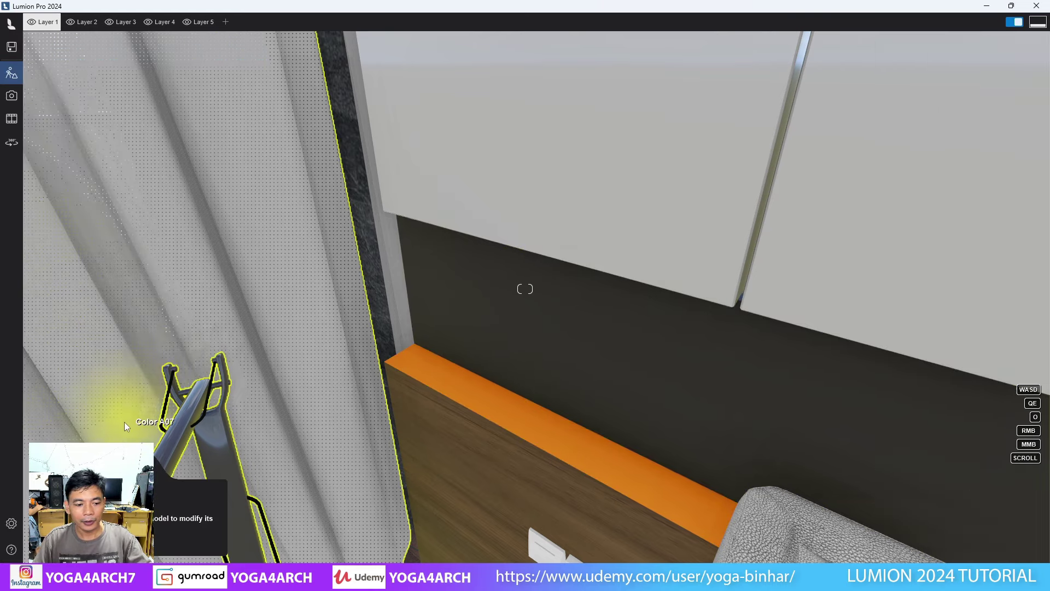
Step: Review the bedroom in the Photo 1 preview, then return to Build mode
click(11, 95)
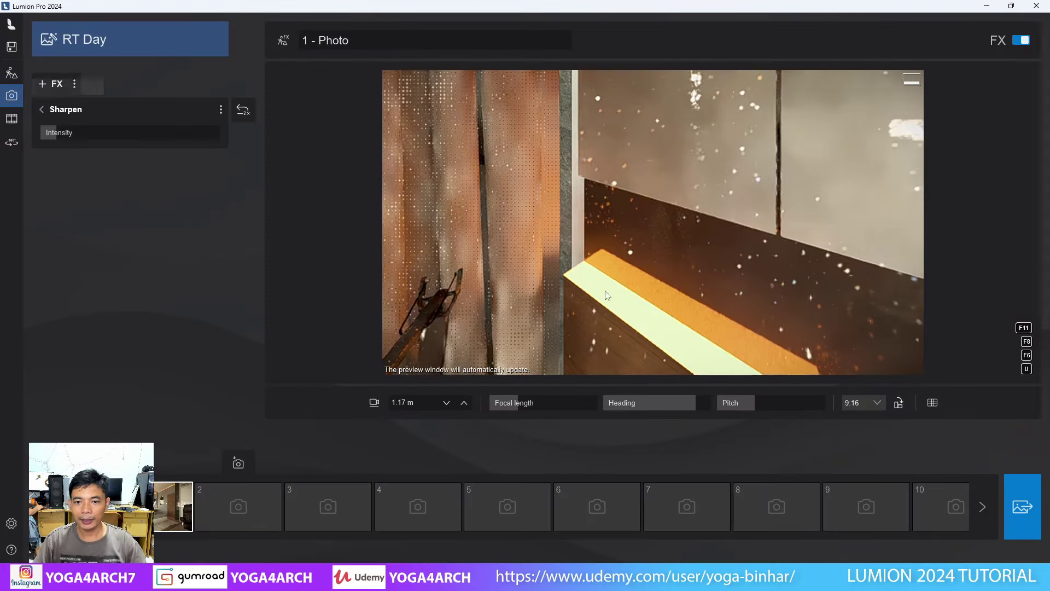
click(174, 489)
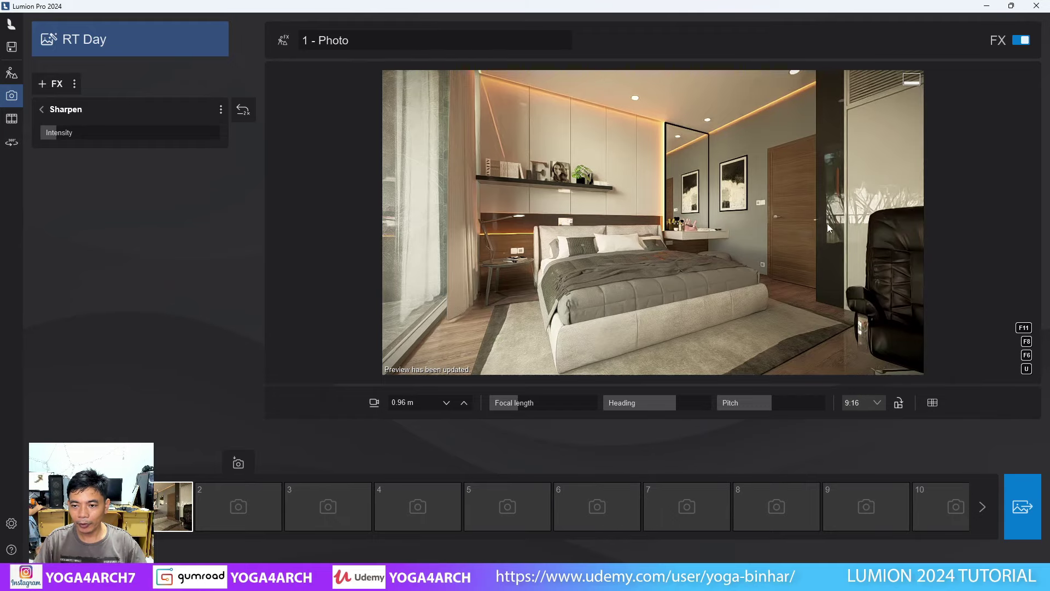
click(10, 72)
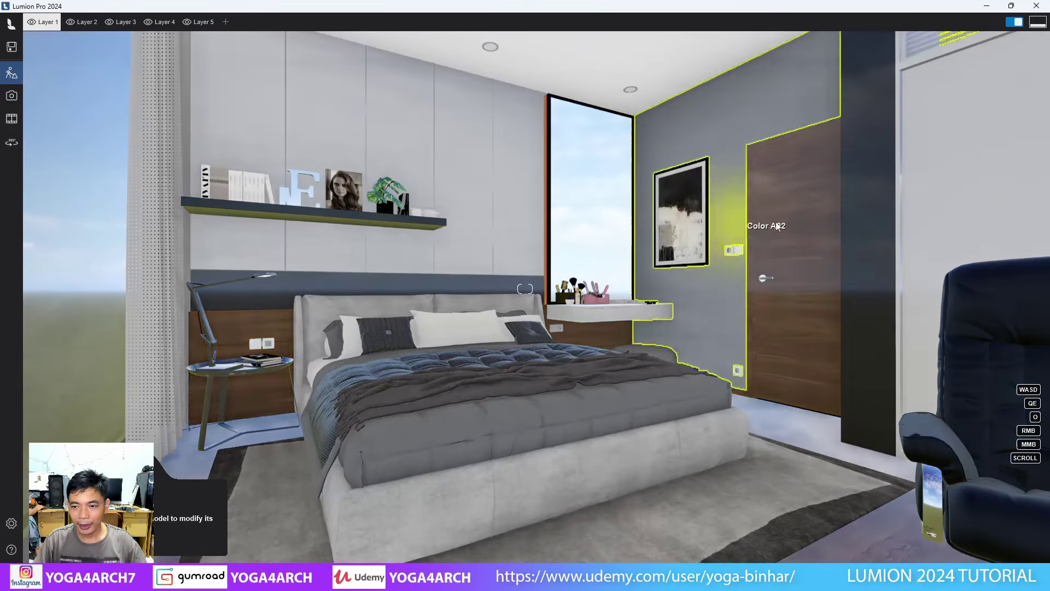
Step: Set Charcoal reflectivity to 0% and Silver metalness to 77%, save, and preview the photo
click(870, 230)
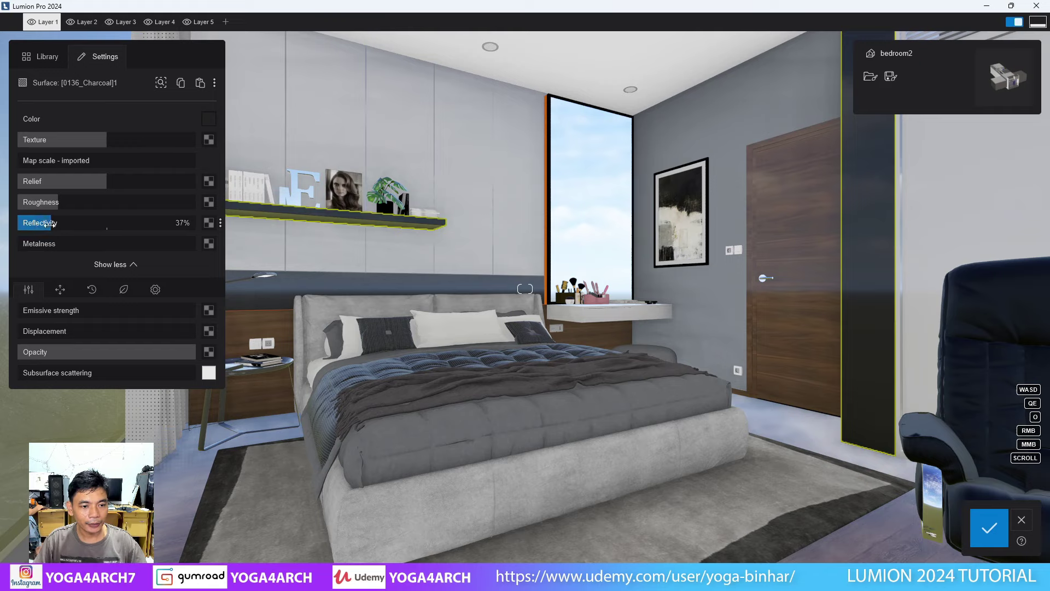
mouse_move(54, 223)
mouse_down()
mouse_move(9, 221)
mouse_move(27, 222)
mouse_up()
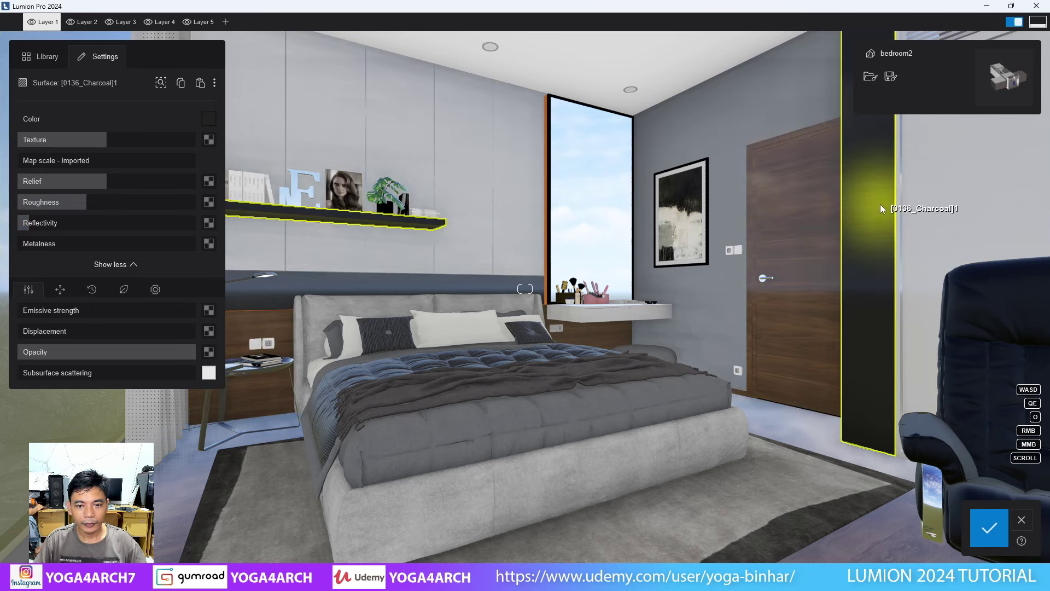
click(459, 164)
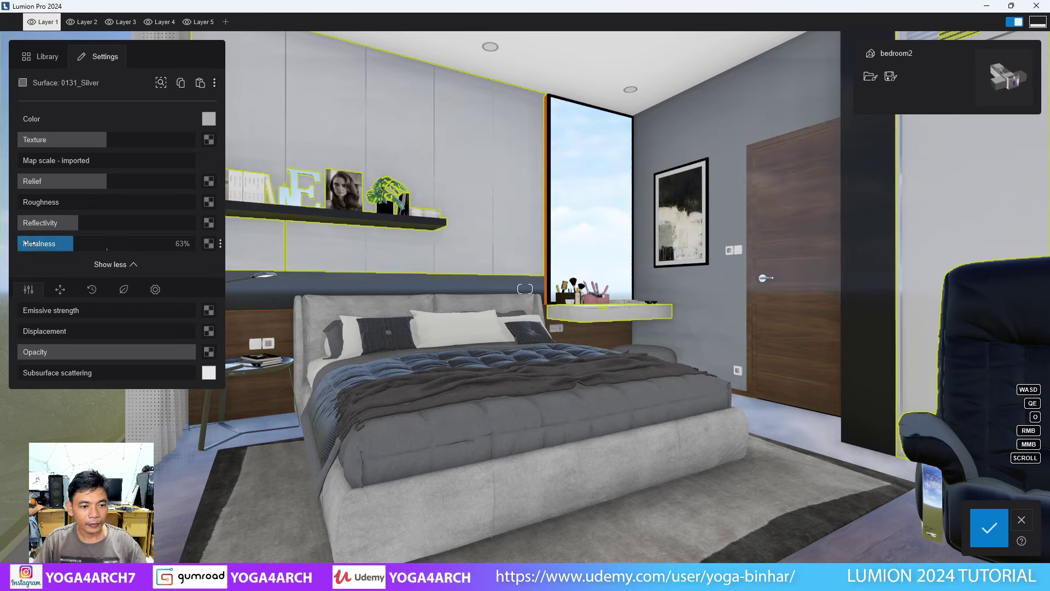
mouse_move(50, 244)
mouse_down()
mouse_move(154, 219)
mouse_move(53, 223)
mouse_move(77, 208)
mouse_up()
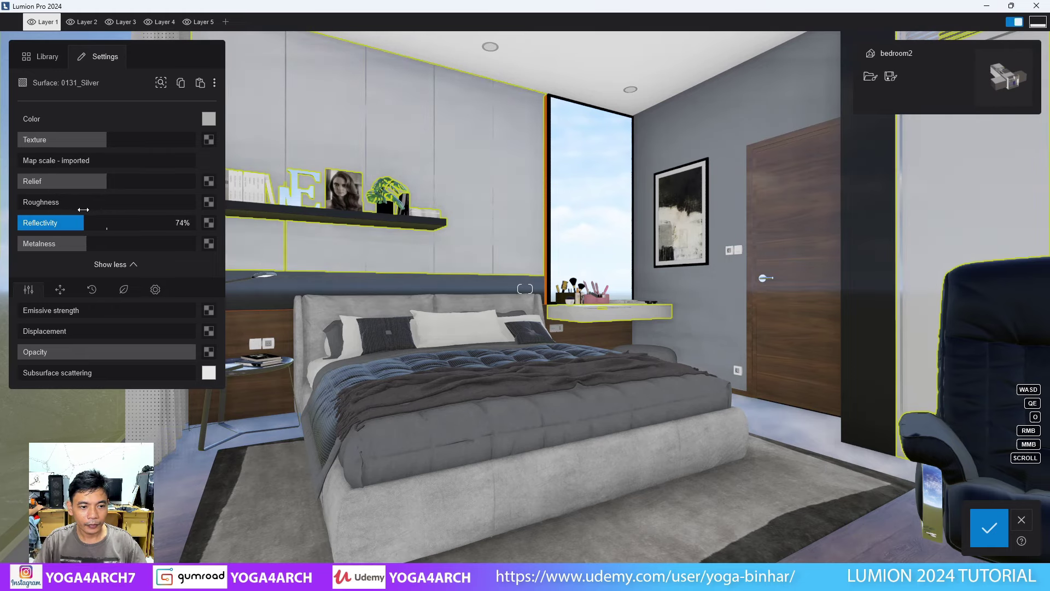
click(989, 528)
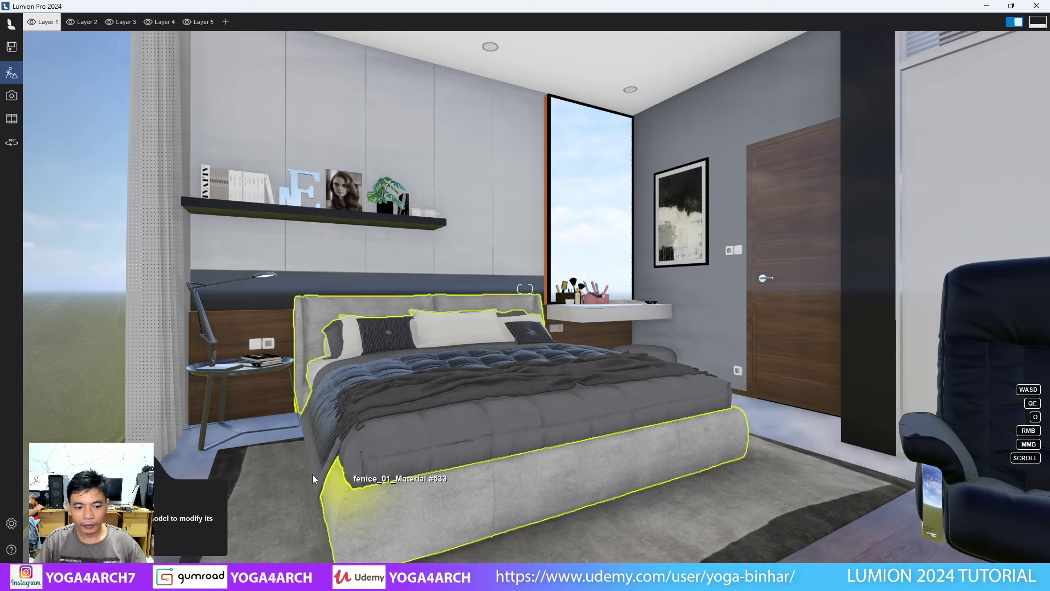
click(11, 95)
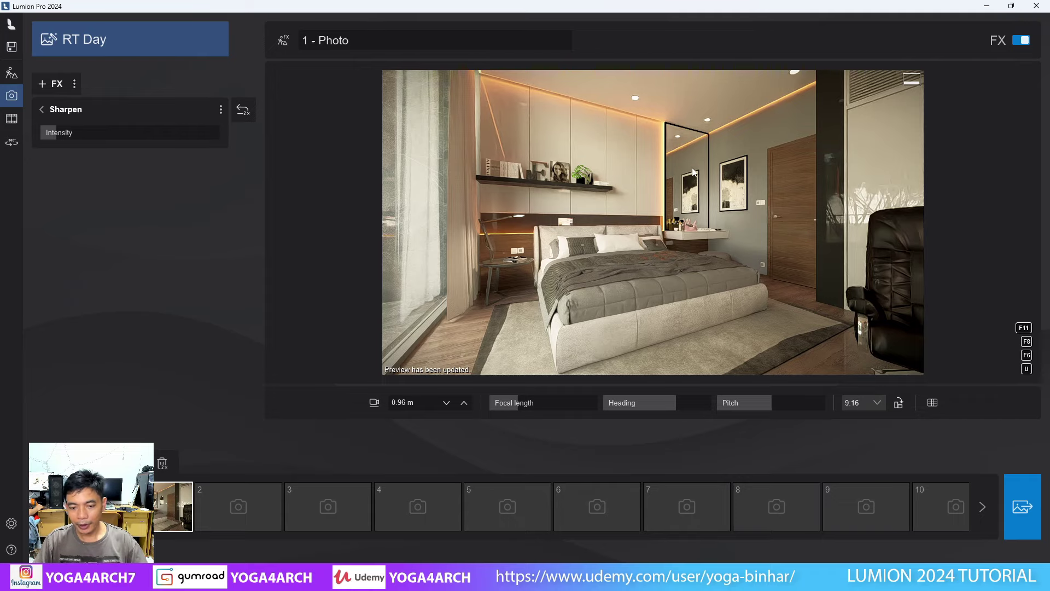
Step: Back in the scene editor, give the orange light strip the RAL 1033 yellow colour
click(12, 73)
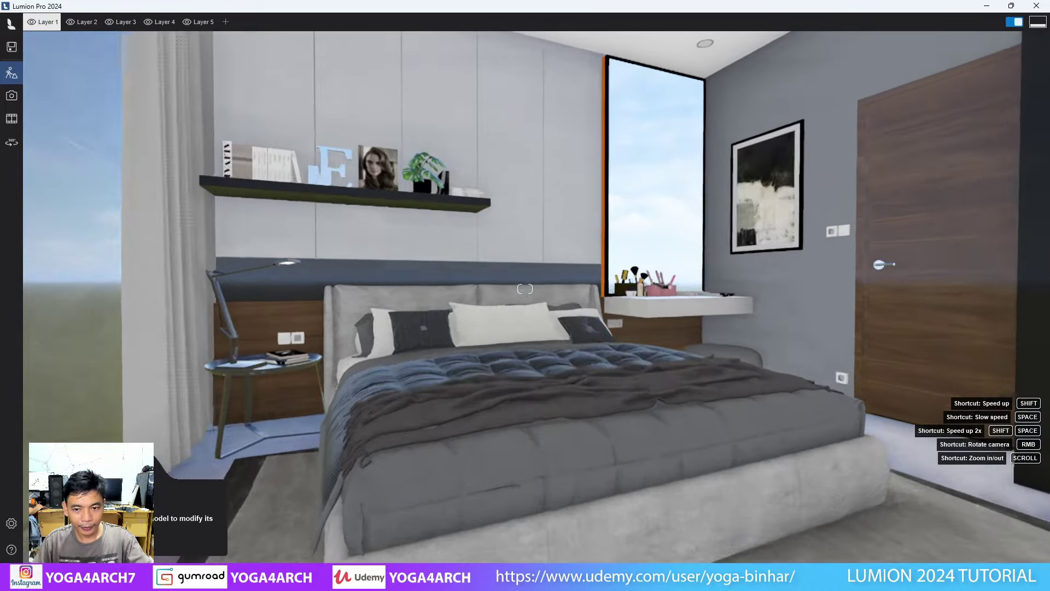
scroll(525, 246, down, 5)
scroll(560, 198, down, 5)
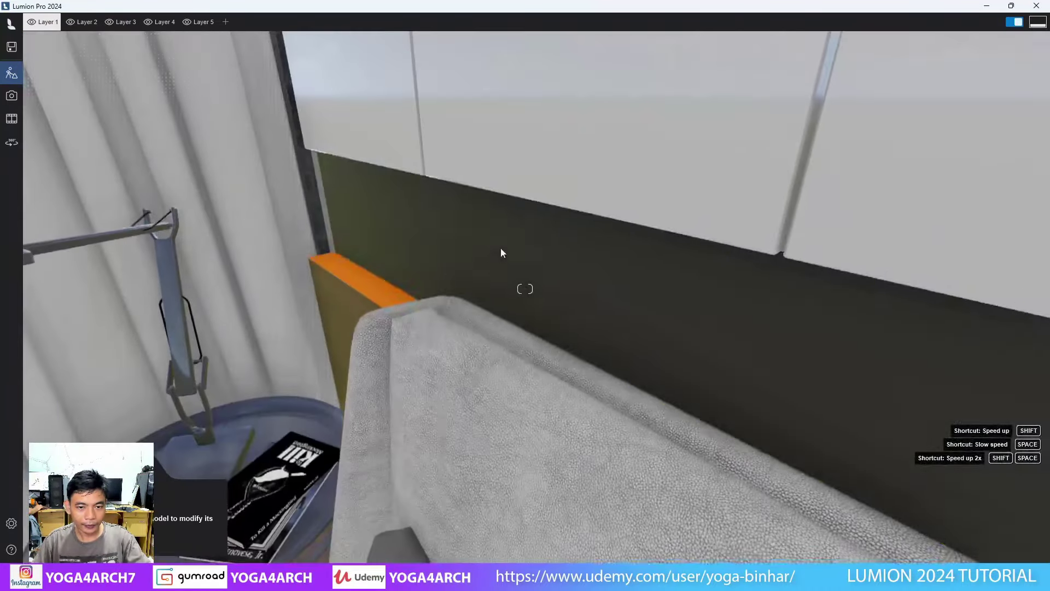
click(383, 287)
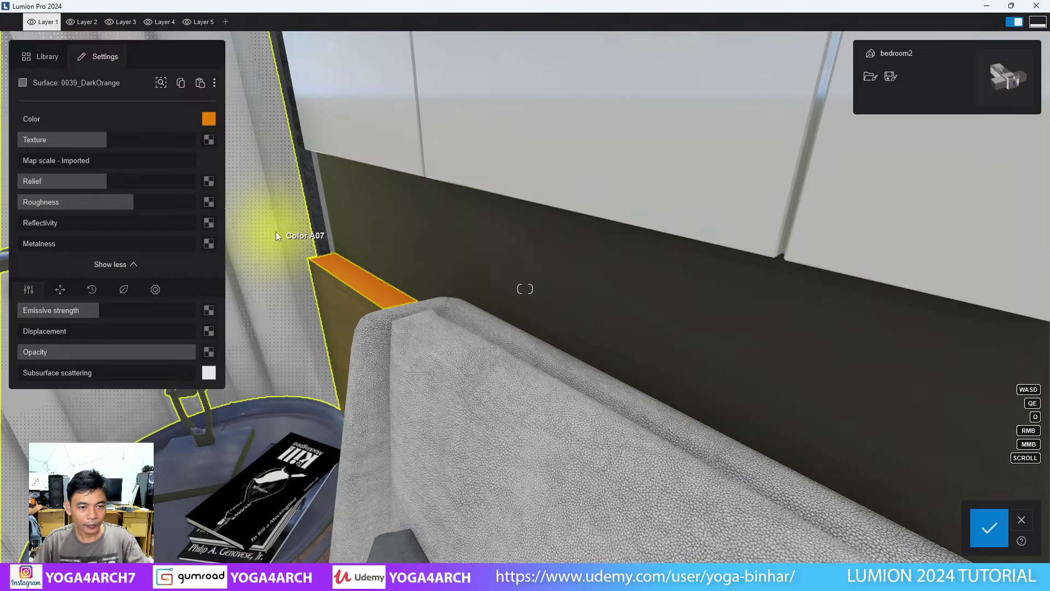
click(208, 119)
click(314, 102)
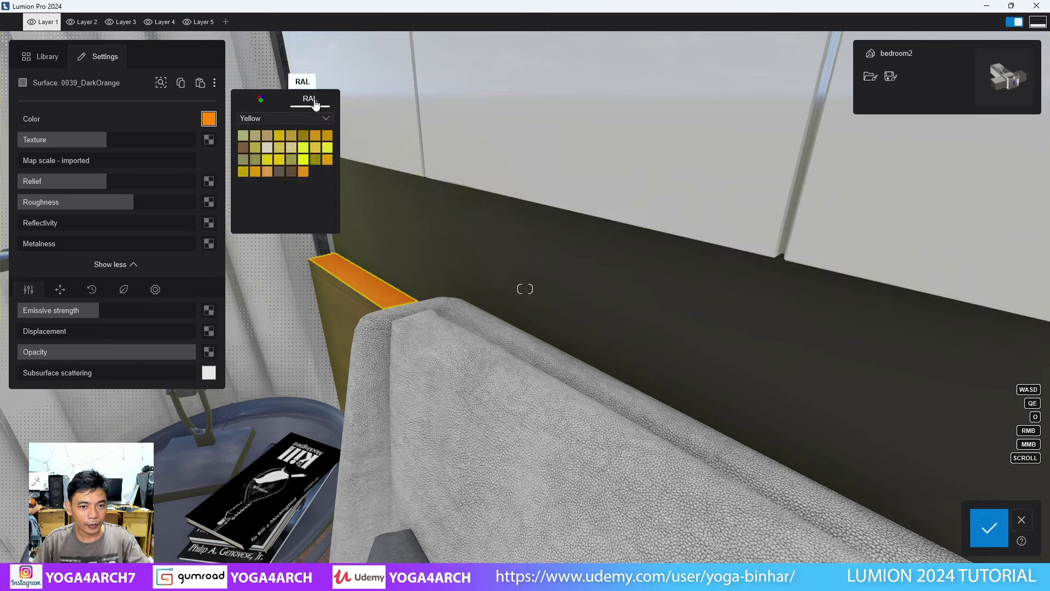
click(271, 102)
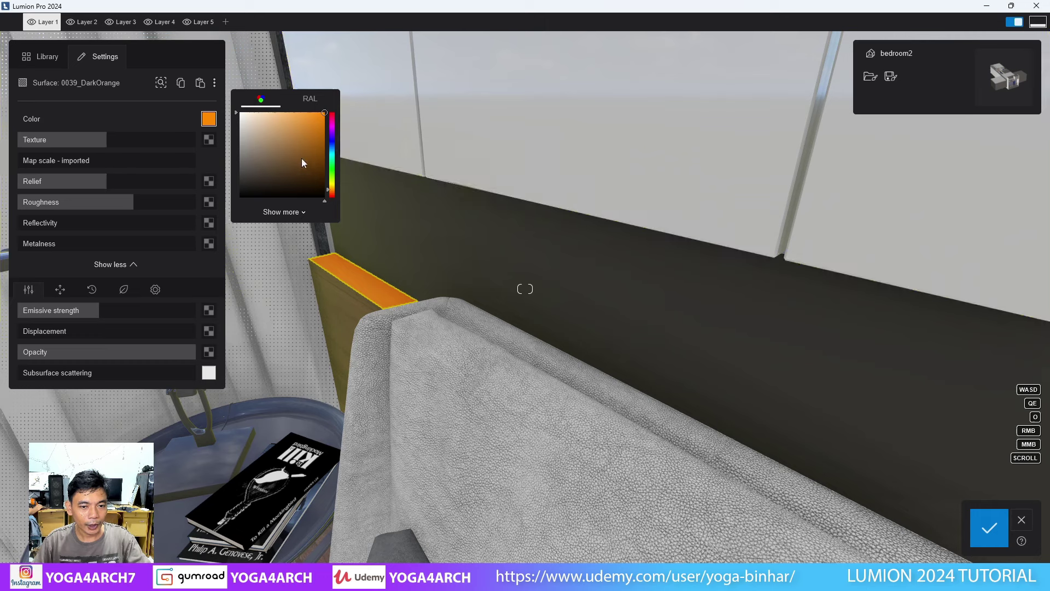
click(309, 100)
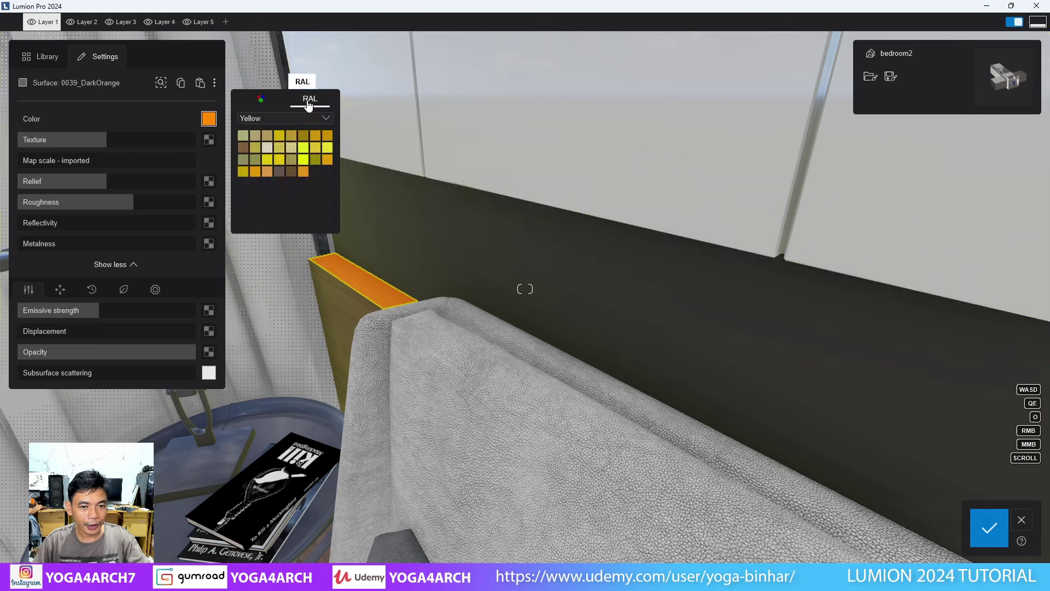
click(254, 172)
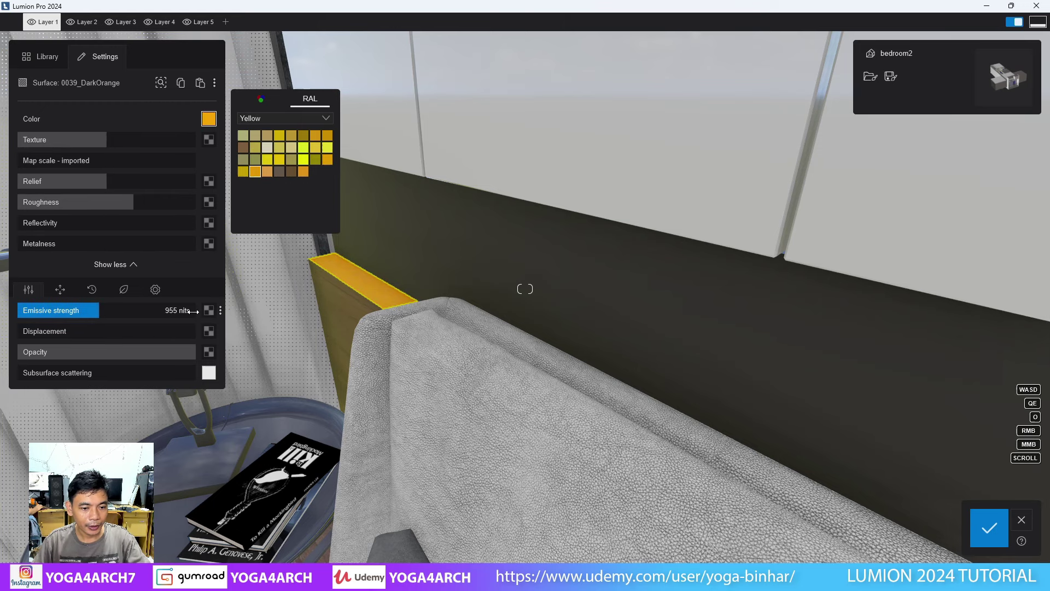
Step: Dim the strip's emission from 955 to about 450 nits, save, and switch to photo mode
click(221, 311)
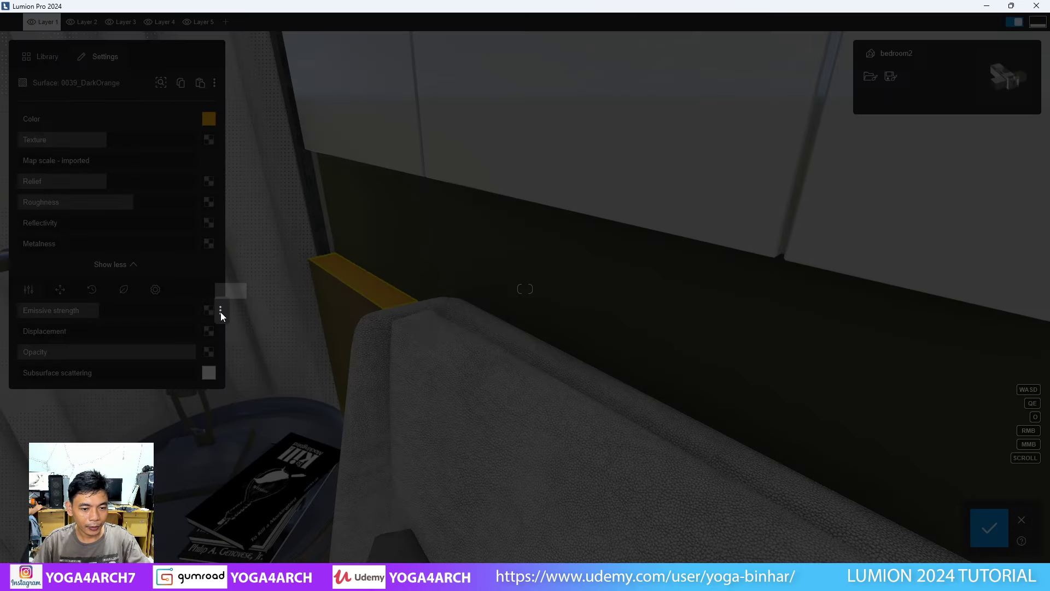
click(185, 310)
drag(94, 308, 80, 310)
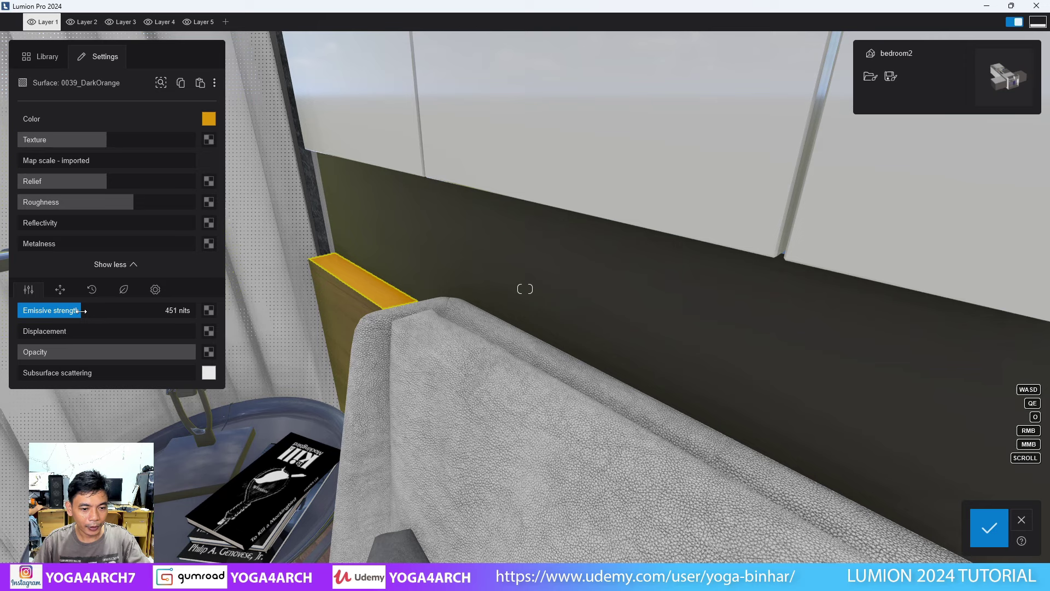
click(989, 528)
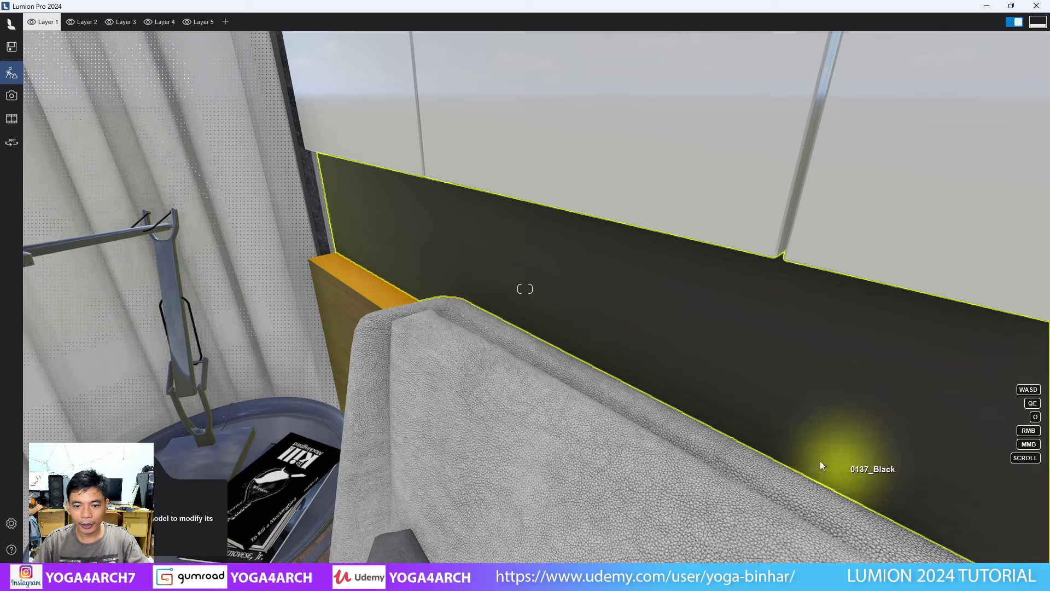
click(12, 95)
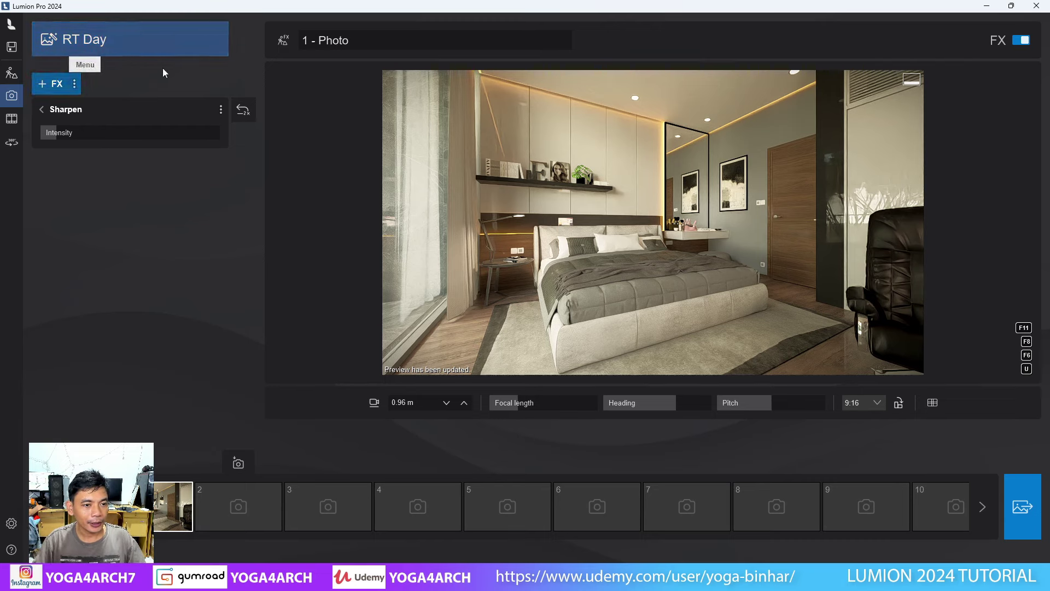
Step: In Color correction, lower shadows, darken midtones from 130%, and set highlights slightly above 100%
click(43, 111)
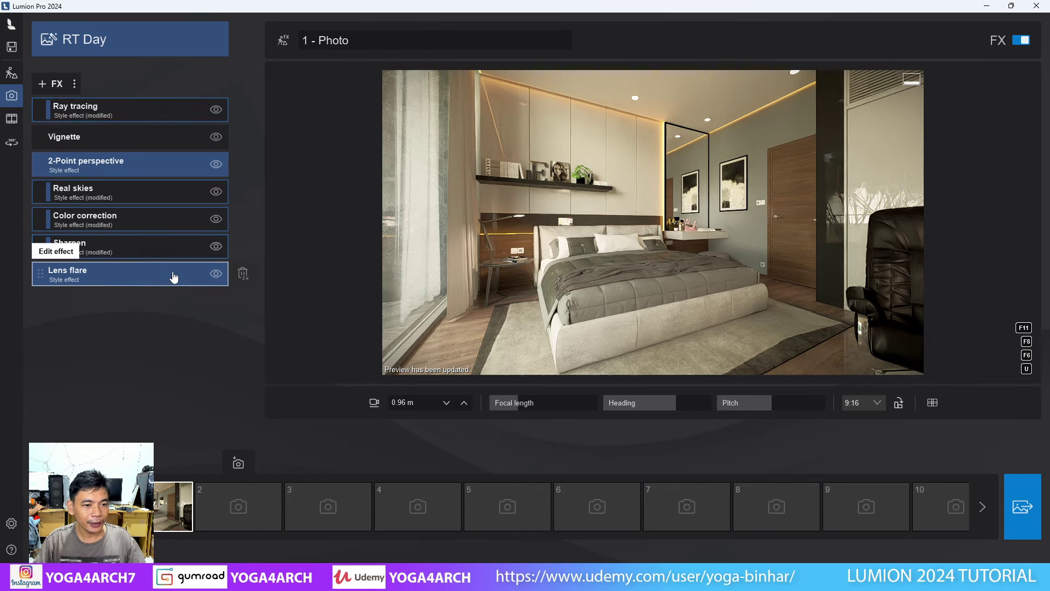
click(144, 225)
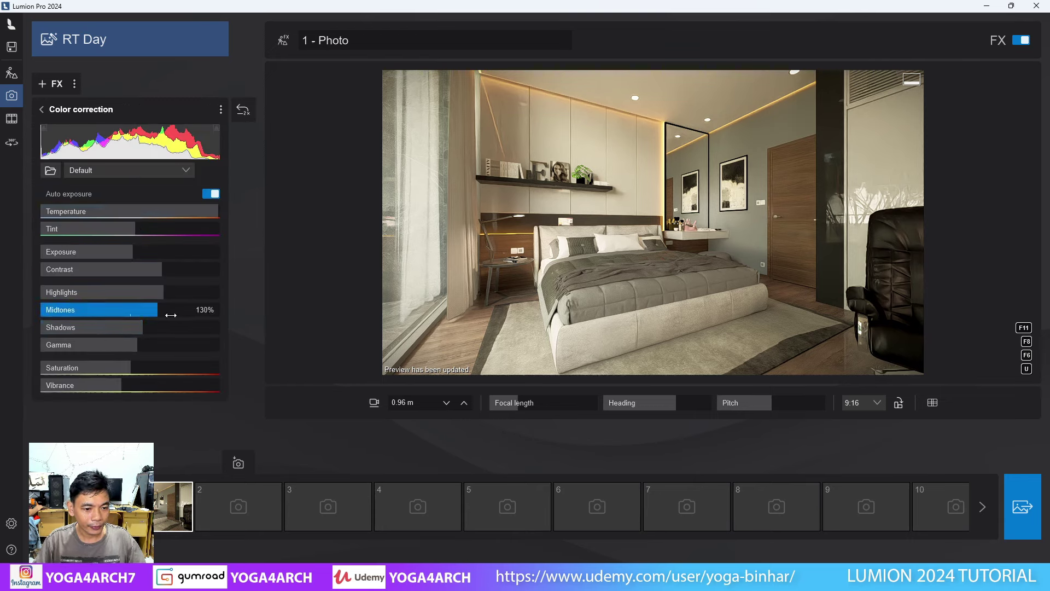
mouse_move(140, 328)
mouse_down()
mouse_move(82, 322)
mouse_move(83, 310)
mouse_move(132, 311)
mouse_up()
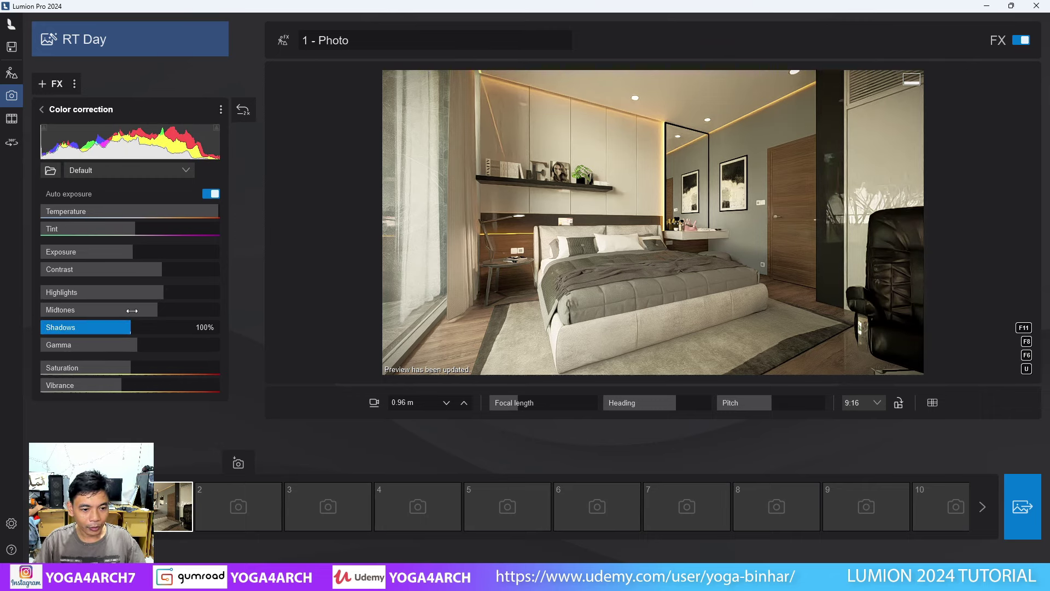
drag(159, 310, 133, 309)
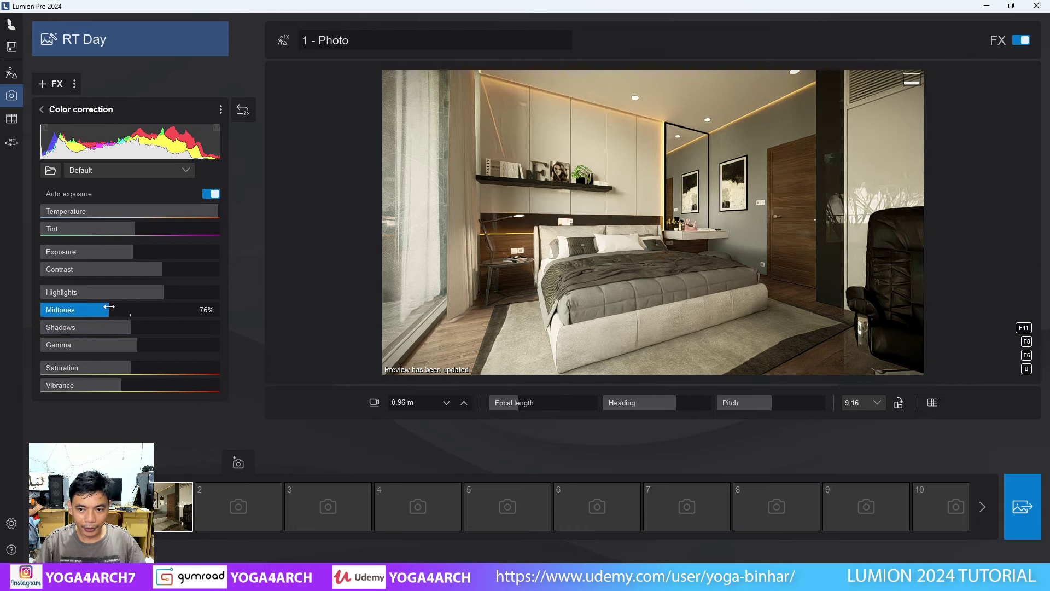
mouse_move(133, 308)
mouse_down()
mouse_move(99, 303)
mouse_move(132, 307)
mouse_up()
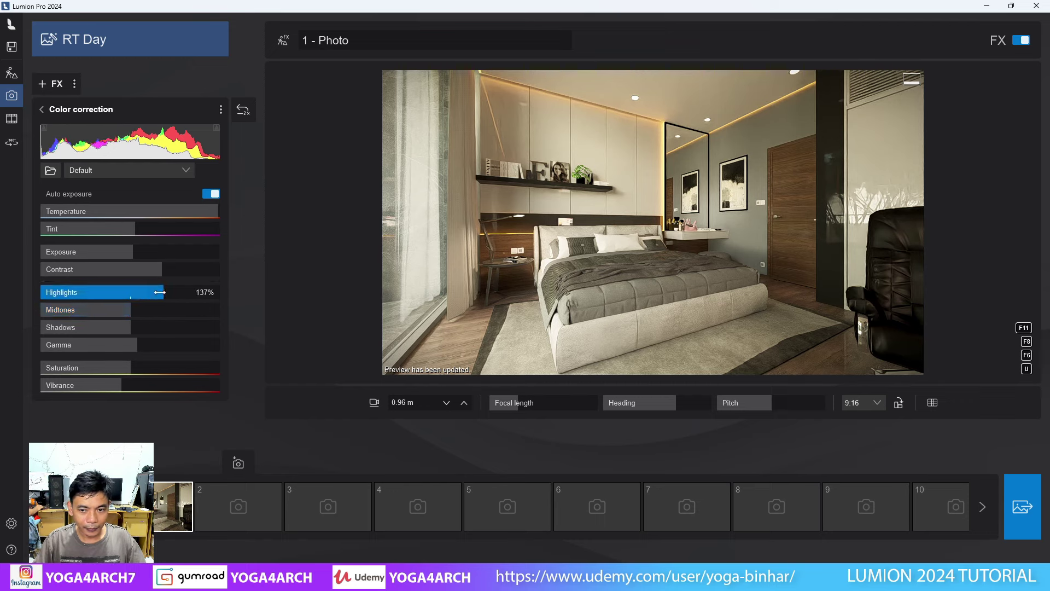
mouse_move(162, 292)
mouse_down()
mouse_move(107, 289)
mouse_move(132, 279)
mouse_up()
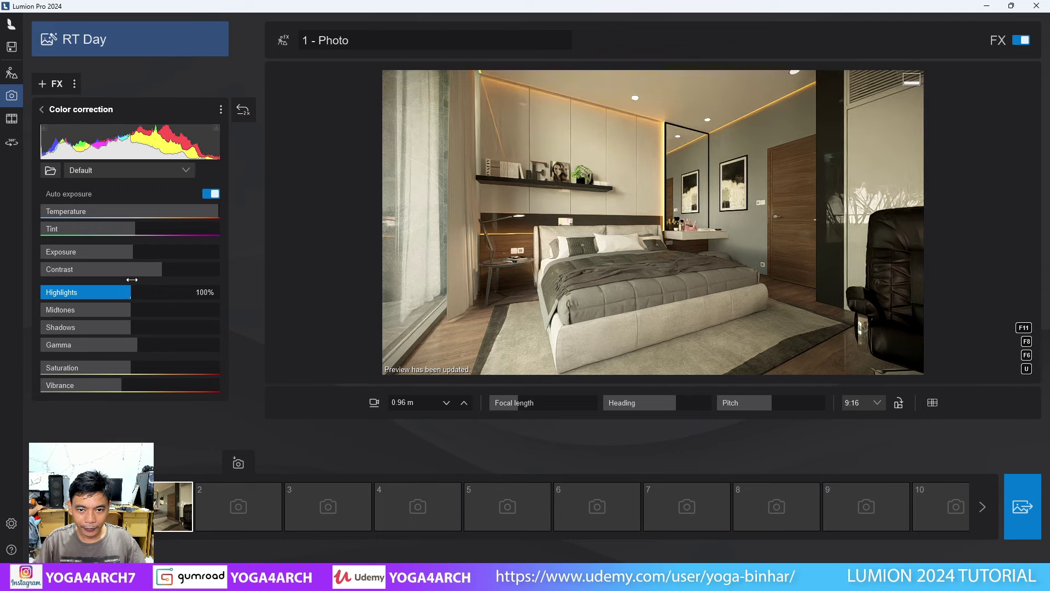
mouse_move(131, 280)
mouse_down()
mouse_move(143, 284)
mouse_move(143, 263)
mouse_move(195, 258)
mouse_move(157, 257)
mouse_move(175, 253)
mouse_up()
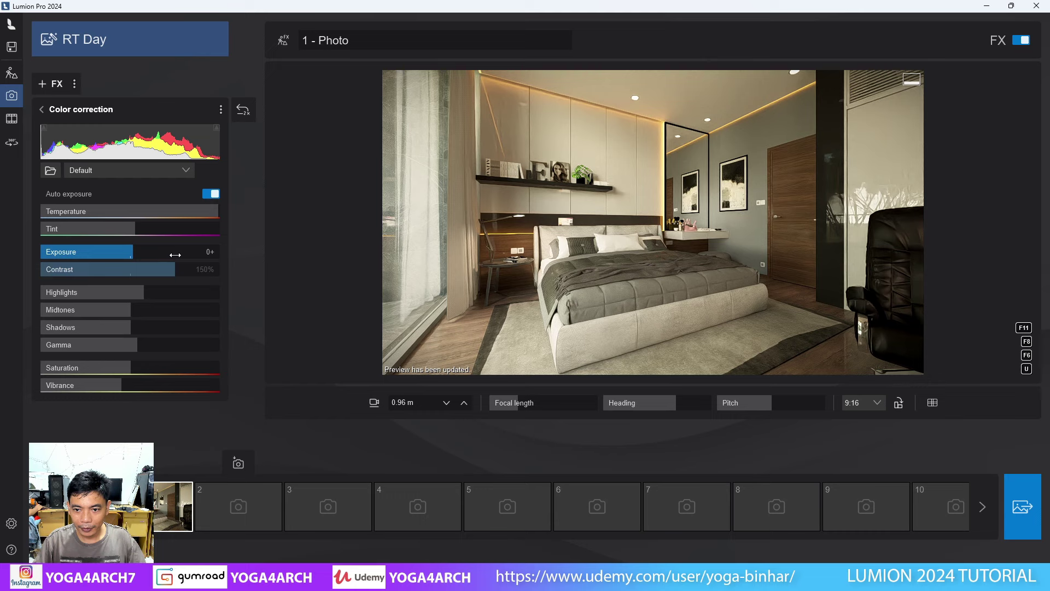
mouse_move(129, 228)
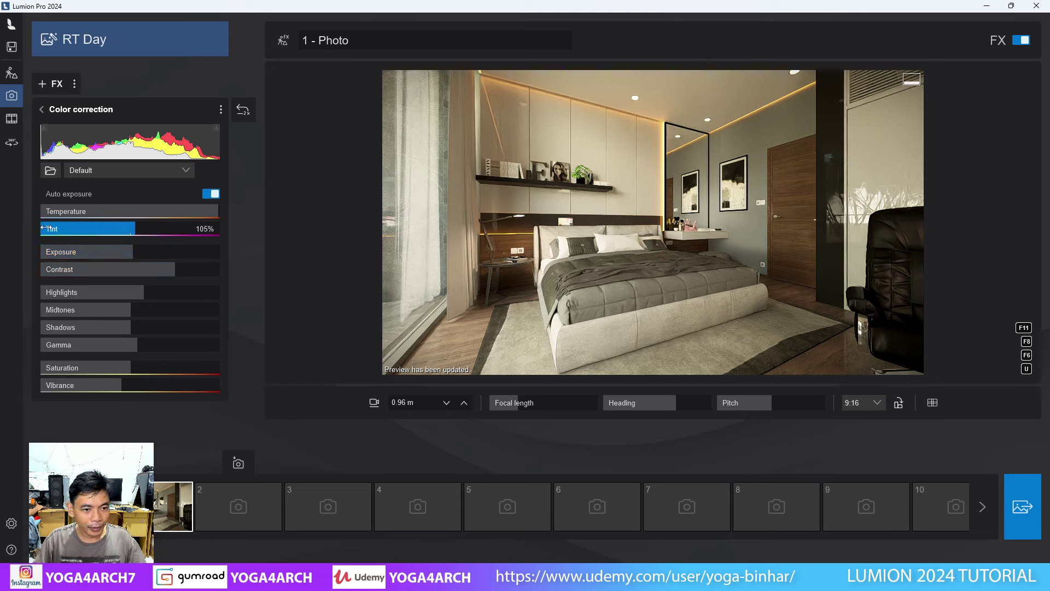
Step: Nudge the Color correction tint up slightly and raise the gamma a little
drag(123, 225, 136, 222)
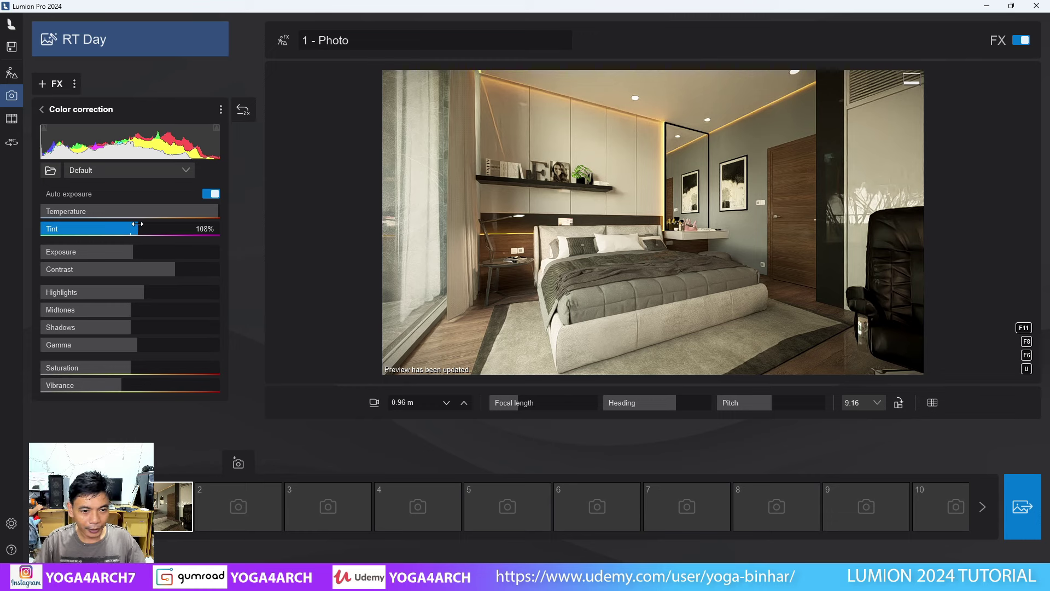
mouse_move(89, 345)
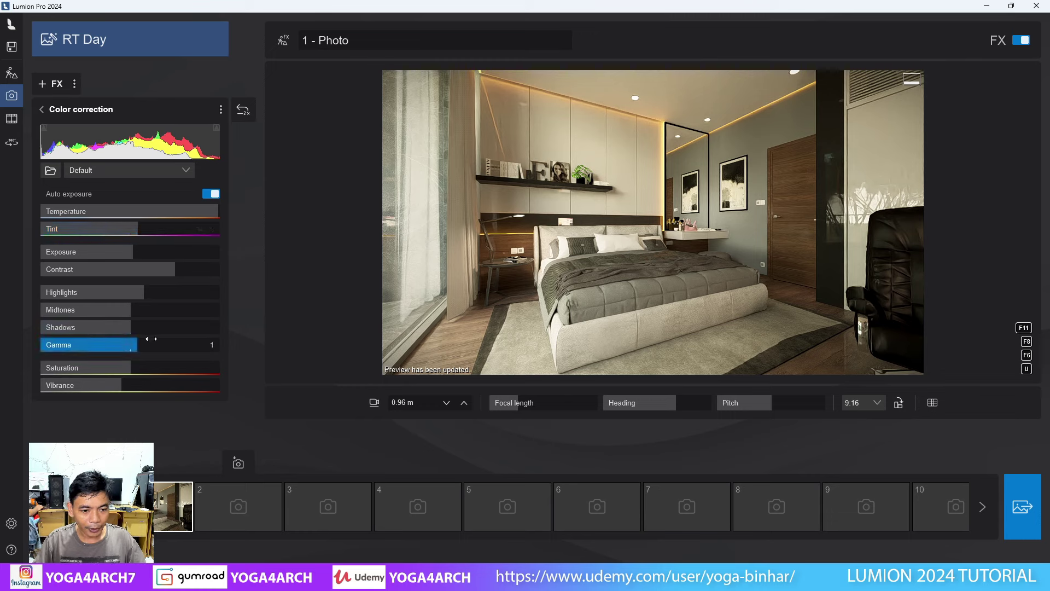
click(134, 344)
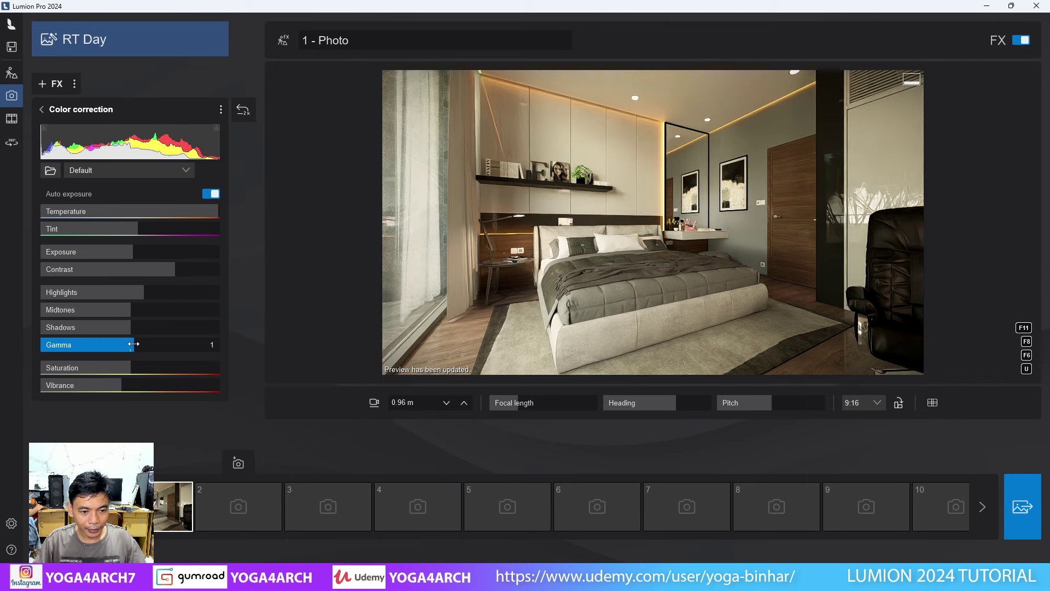
drag(133, 343, 137, 343)
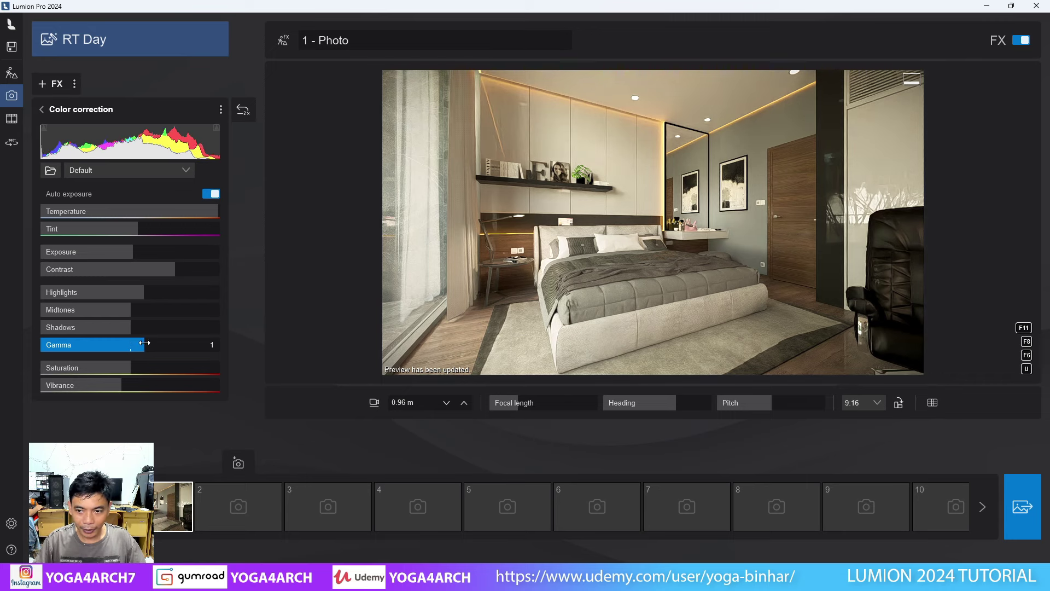
drag(137, 343, 144, 342)
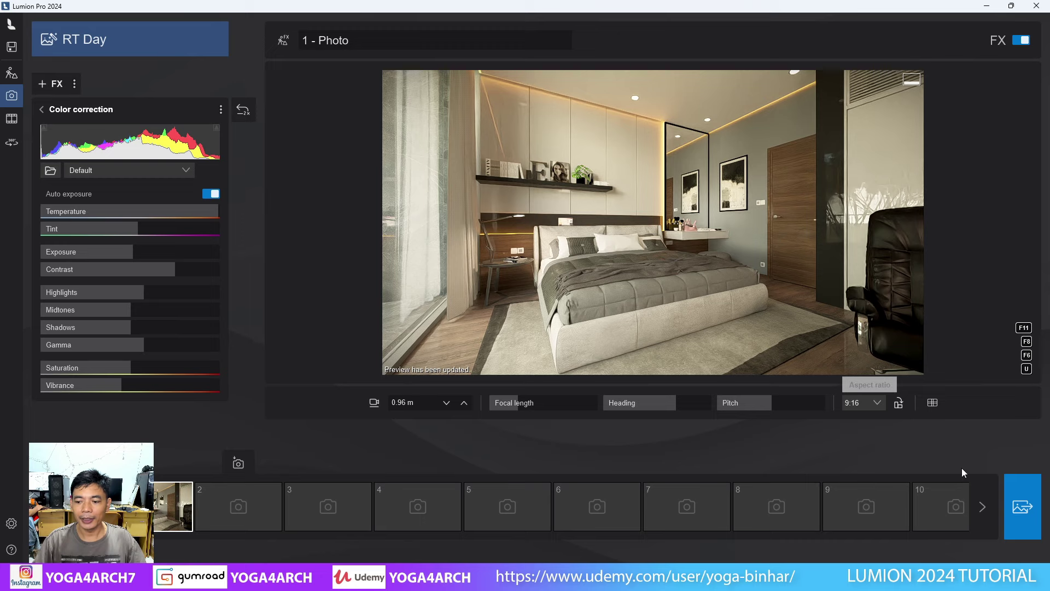
Step: Render the shot at 3840x2160 print size, saving it as FINAL2.jpg
click(1021, 512)
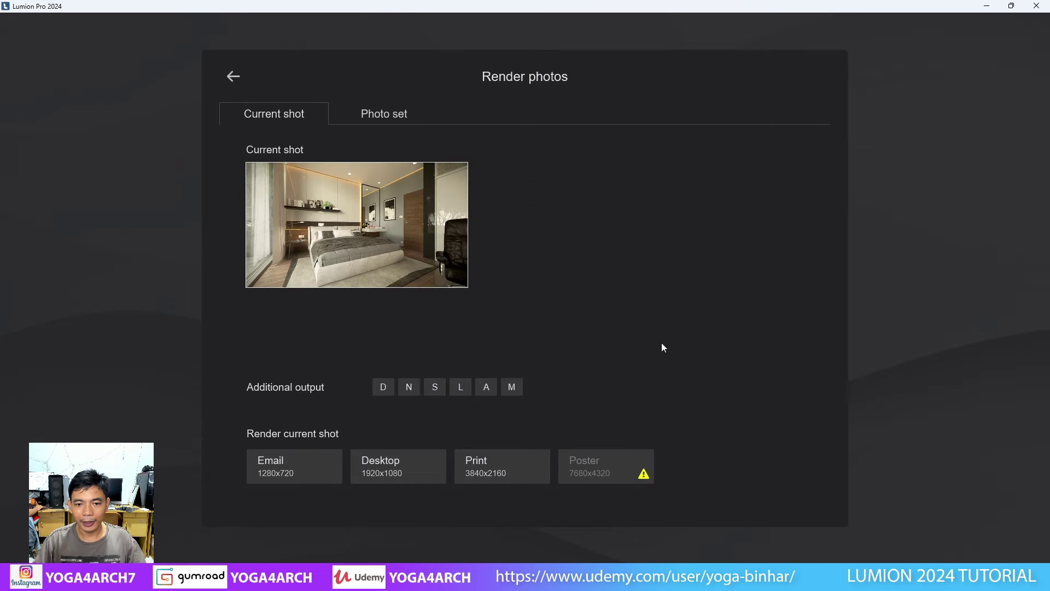
click(504, 464)
click(266, 95)
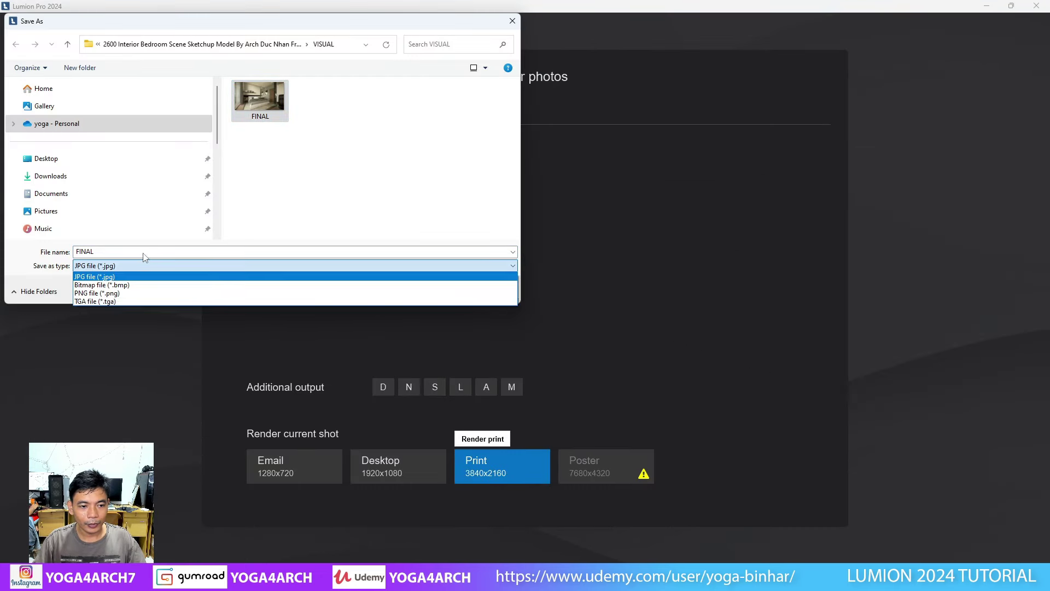
double_click(145, 250)
click(145, 251)
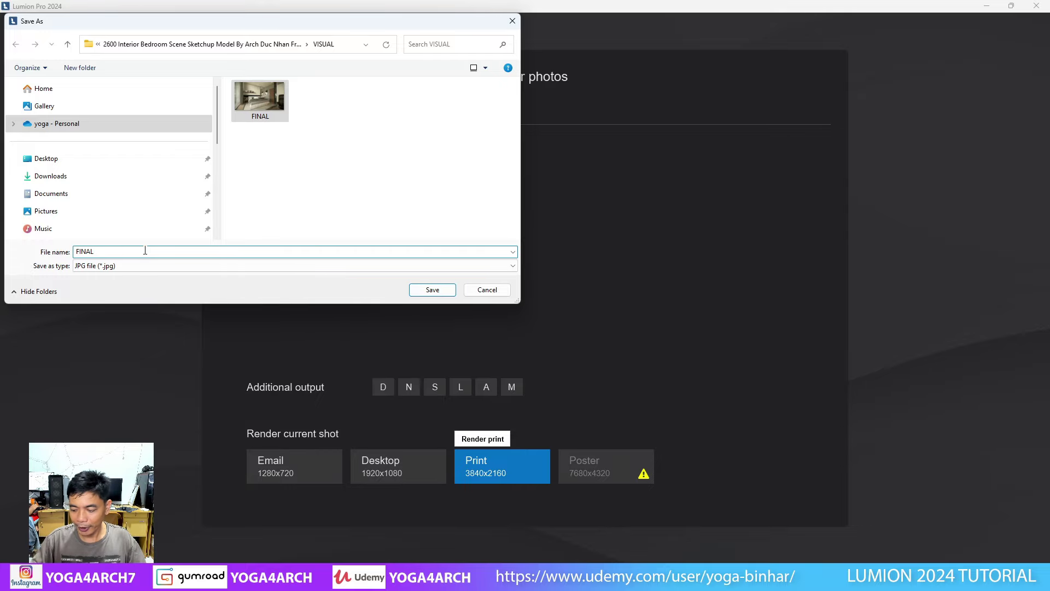
text(2)
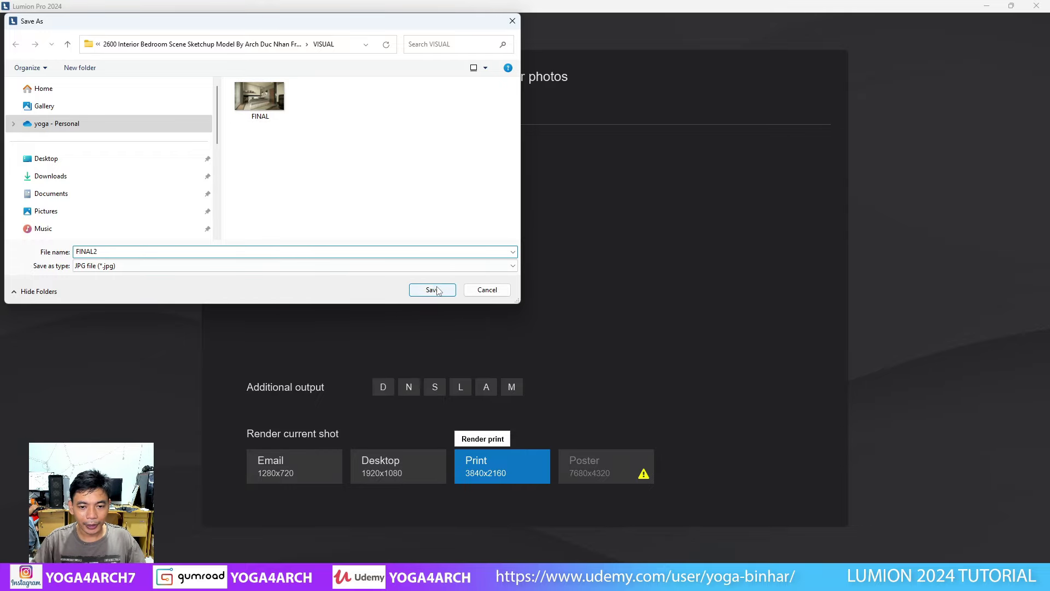
click(433, 289)
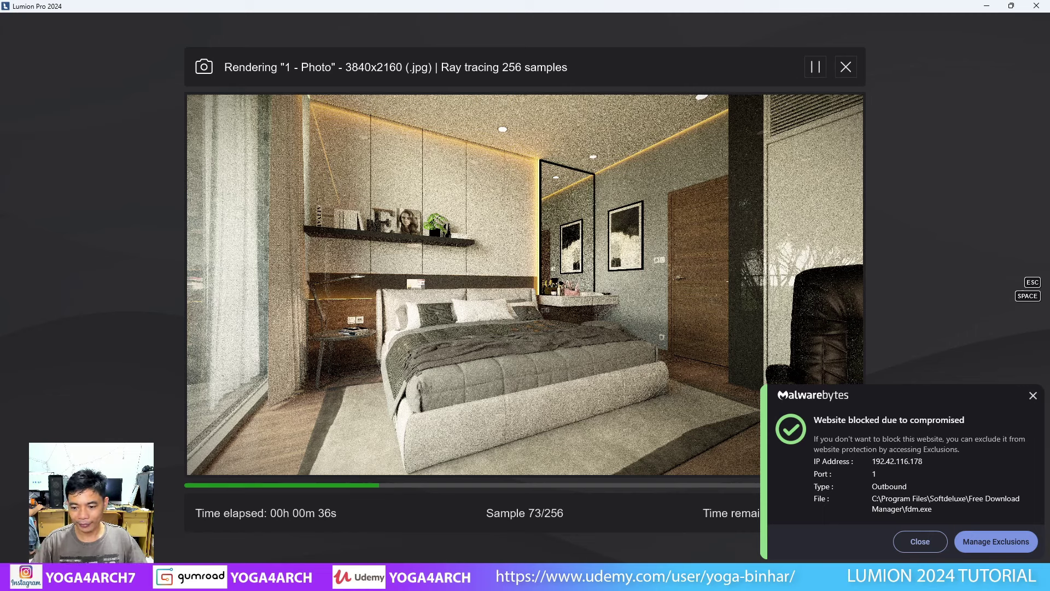
click(1031, 395)
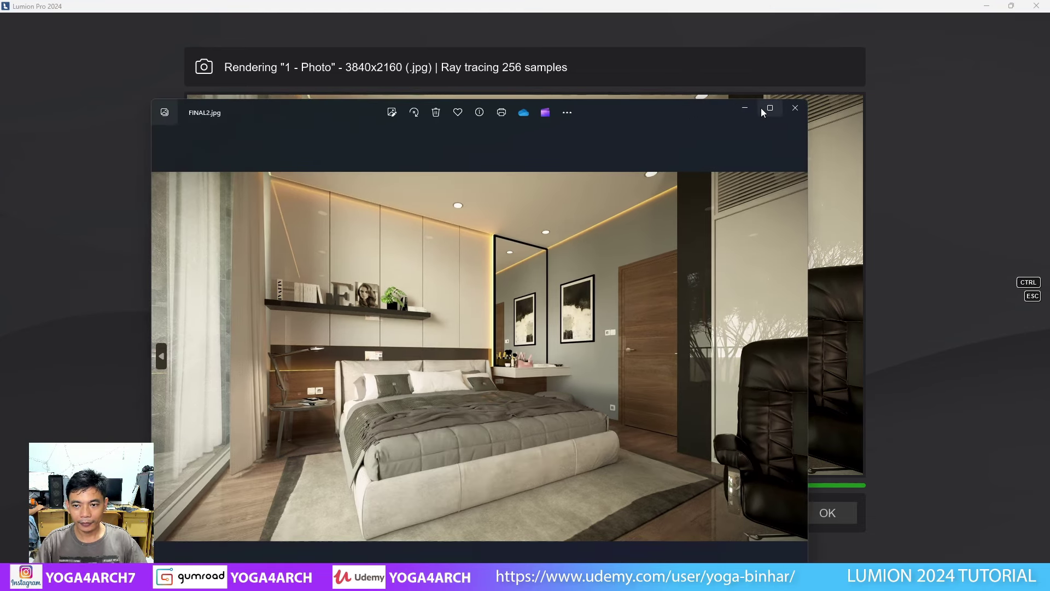
Step: Open FINAL2.jpg in Photos, zoom in to inspect the details, then zoom back out
click(760, 107)
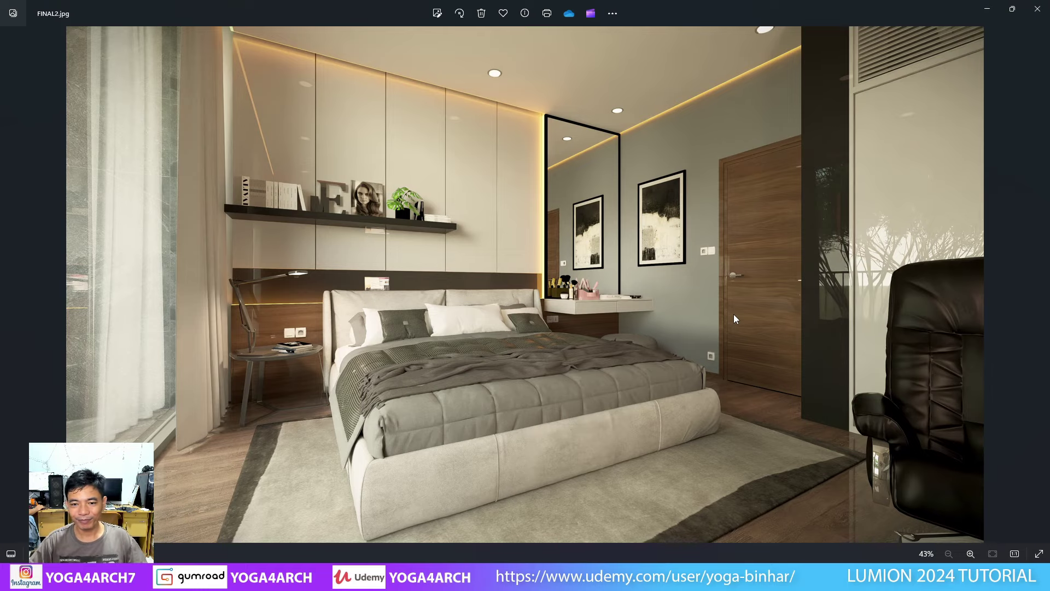
scroll(399, 77, up, 3)
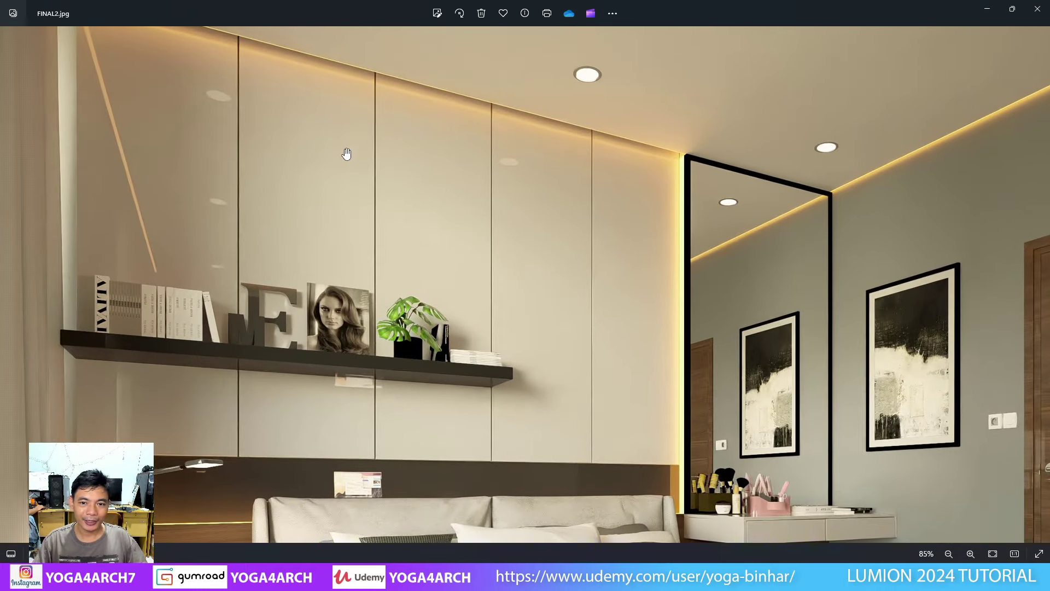
scroll(378, 230, up, 1)
scroll(394, 265, up, 1)
scroll(547, 265, up, 1)
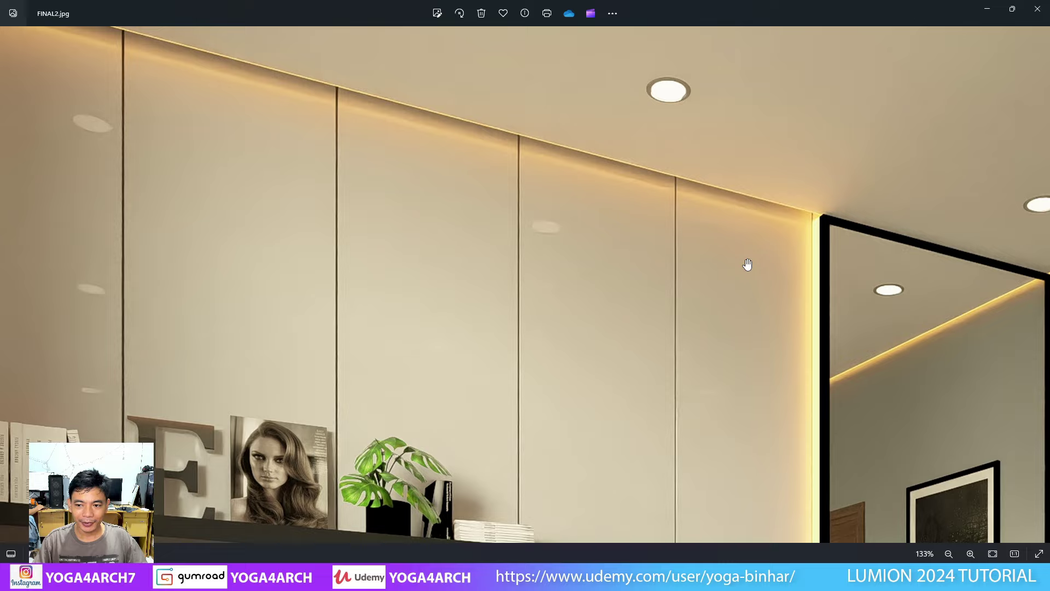
scroll(747, 265, down, 1)
scroll(509, 103, down, 1)
scroll(492, 154, down, 1)
scroll(473, 197, down, 1)
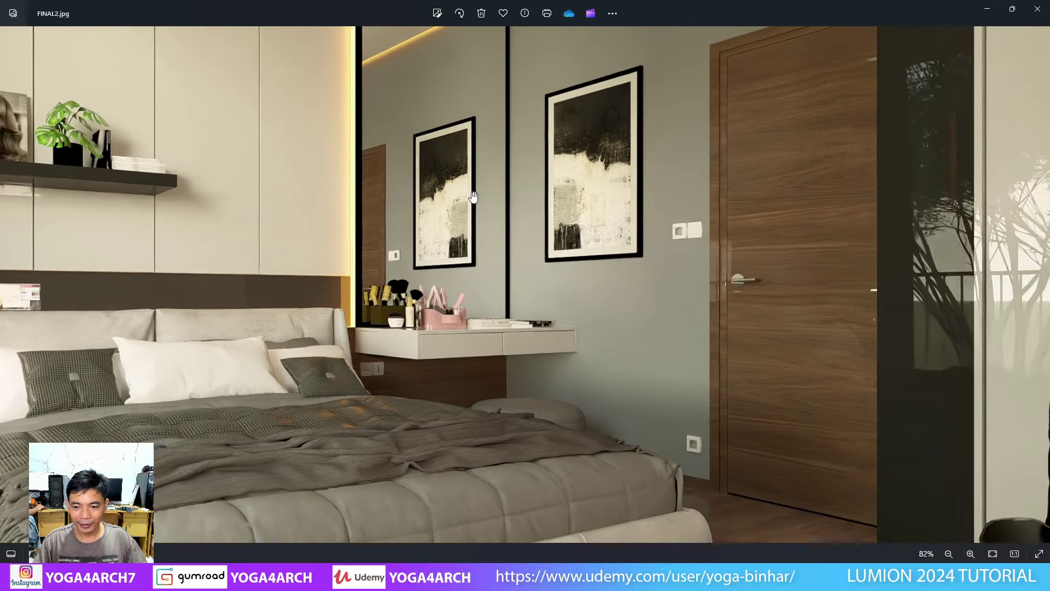
scroll(473, 197, down, 1)
scroll(487, 207, down, 1)
scroll(509, 219, down, 1)
scroll(531, 236, down, 1)
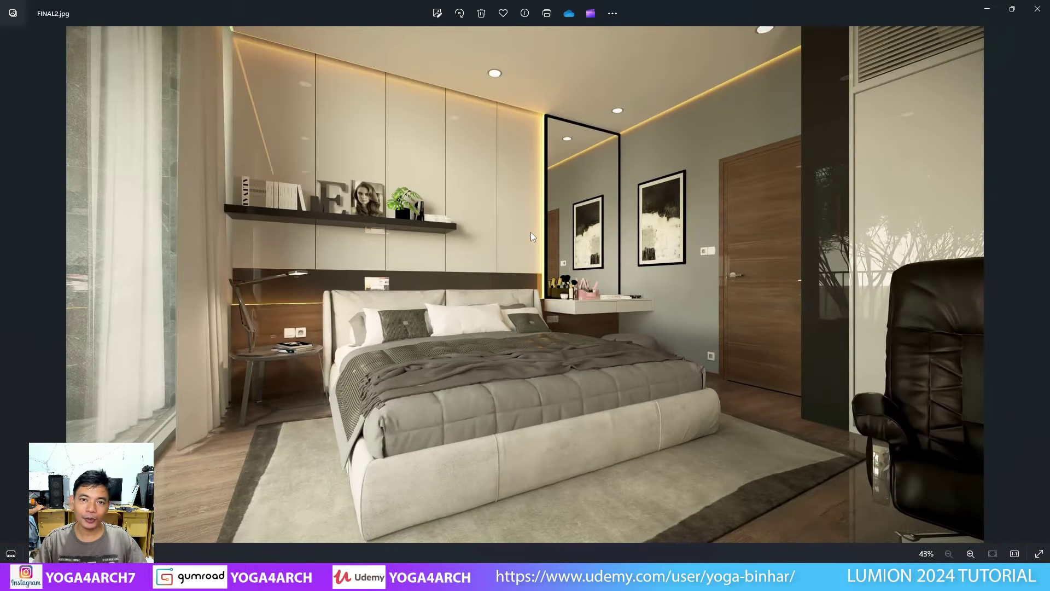